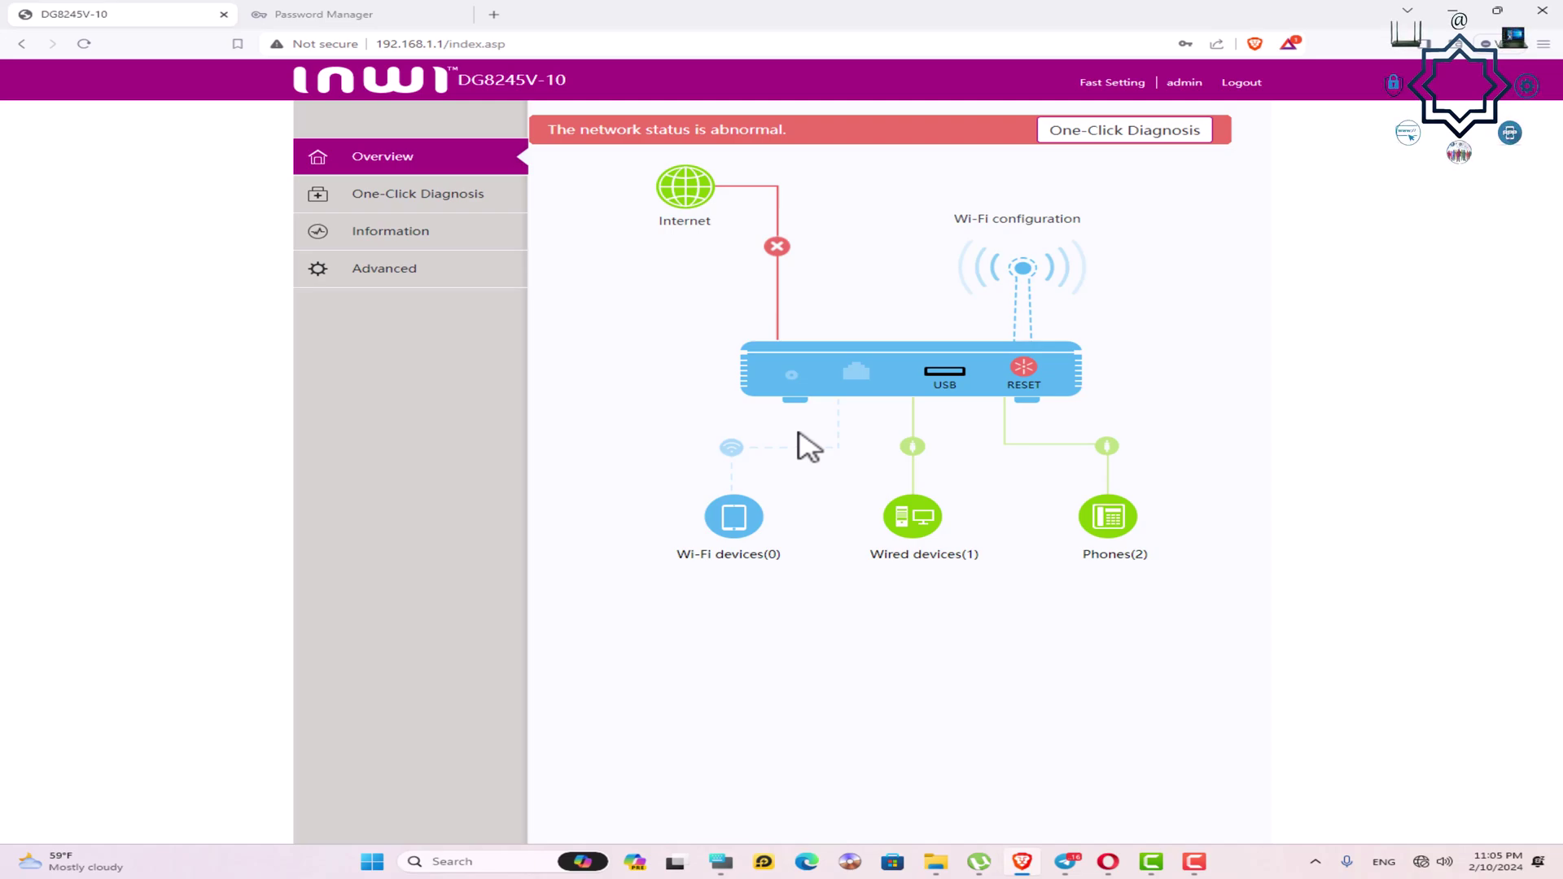
# Open the advanced WAN configuration and examine the settings of the 1_TR069_VOIP_IPTV_INTERNET_R_ADSL_8/35 and 3_INTERNET_R_ADSL_8/42 connections.
pyautogui.click(362, 277)
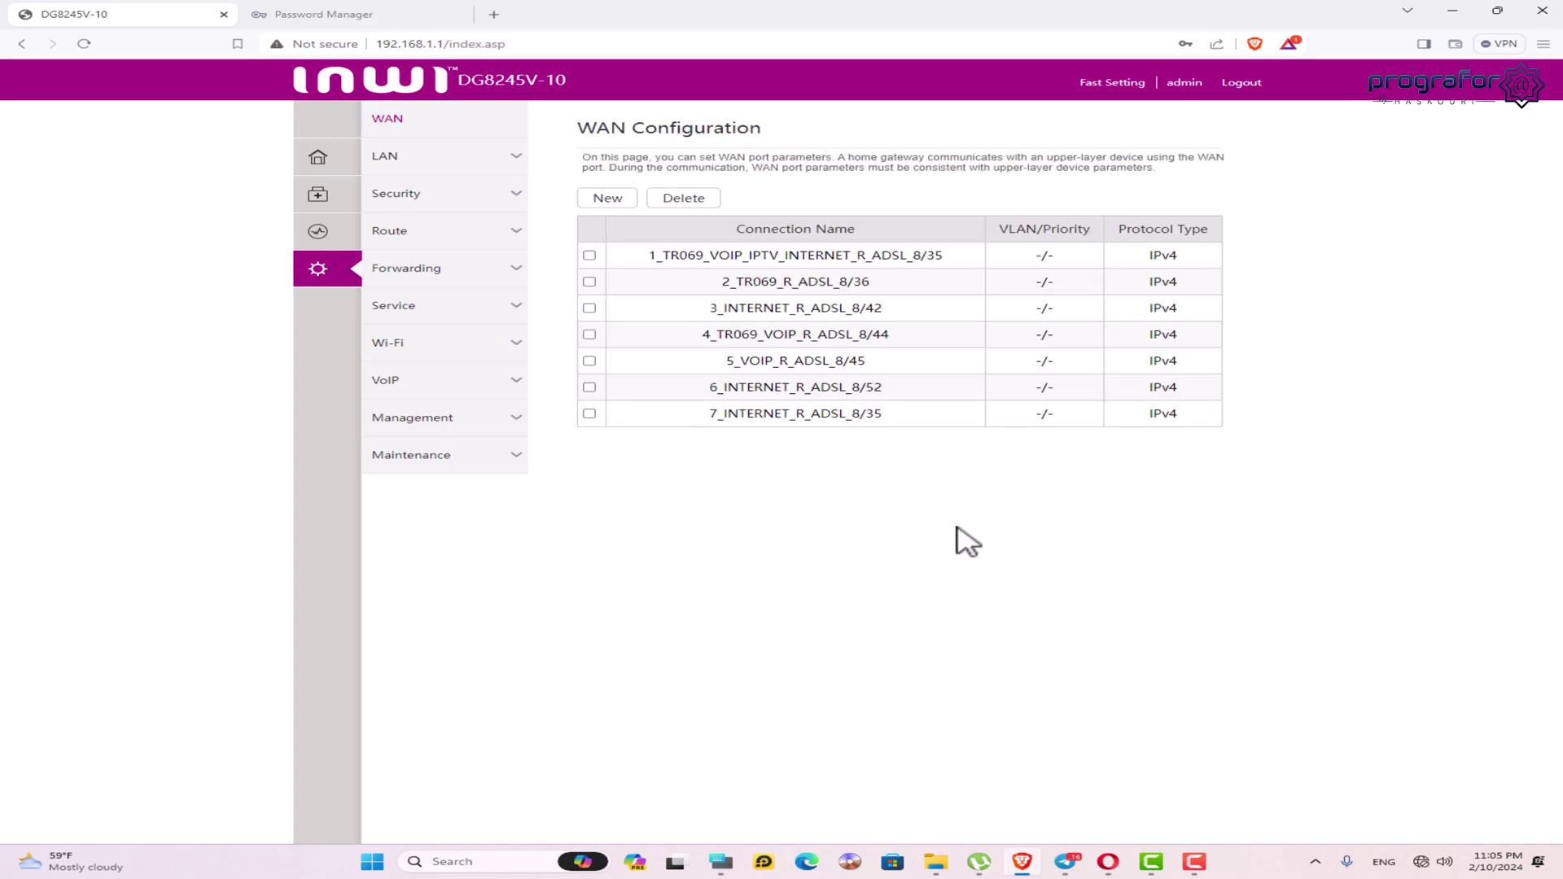
pyautogui.click(795, 255)
pyautogui.scroll(-1, 875, 482)
pyautogui.scroll(-1, 875, 483)
pyautogui.scroll(2, 820, 610)
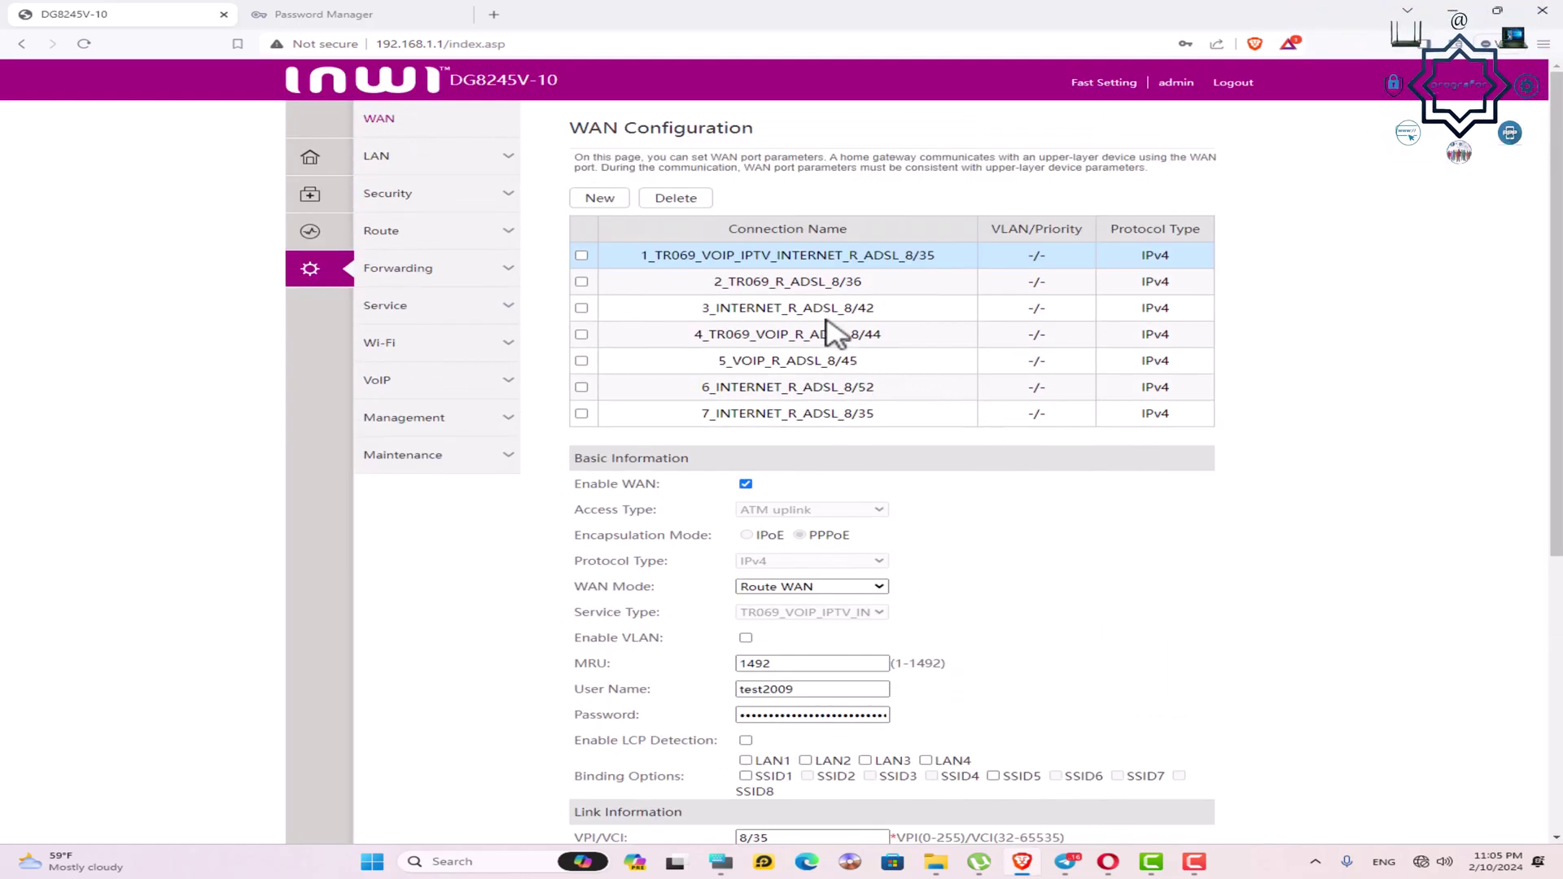
pyautogui.click(803, 308)
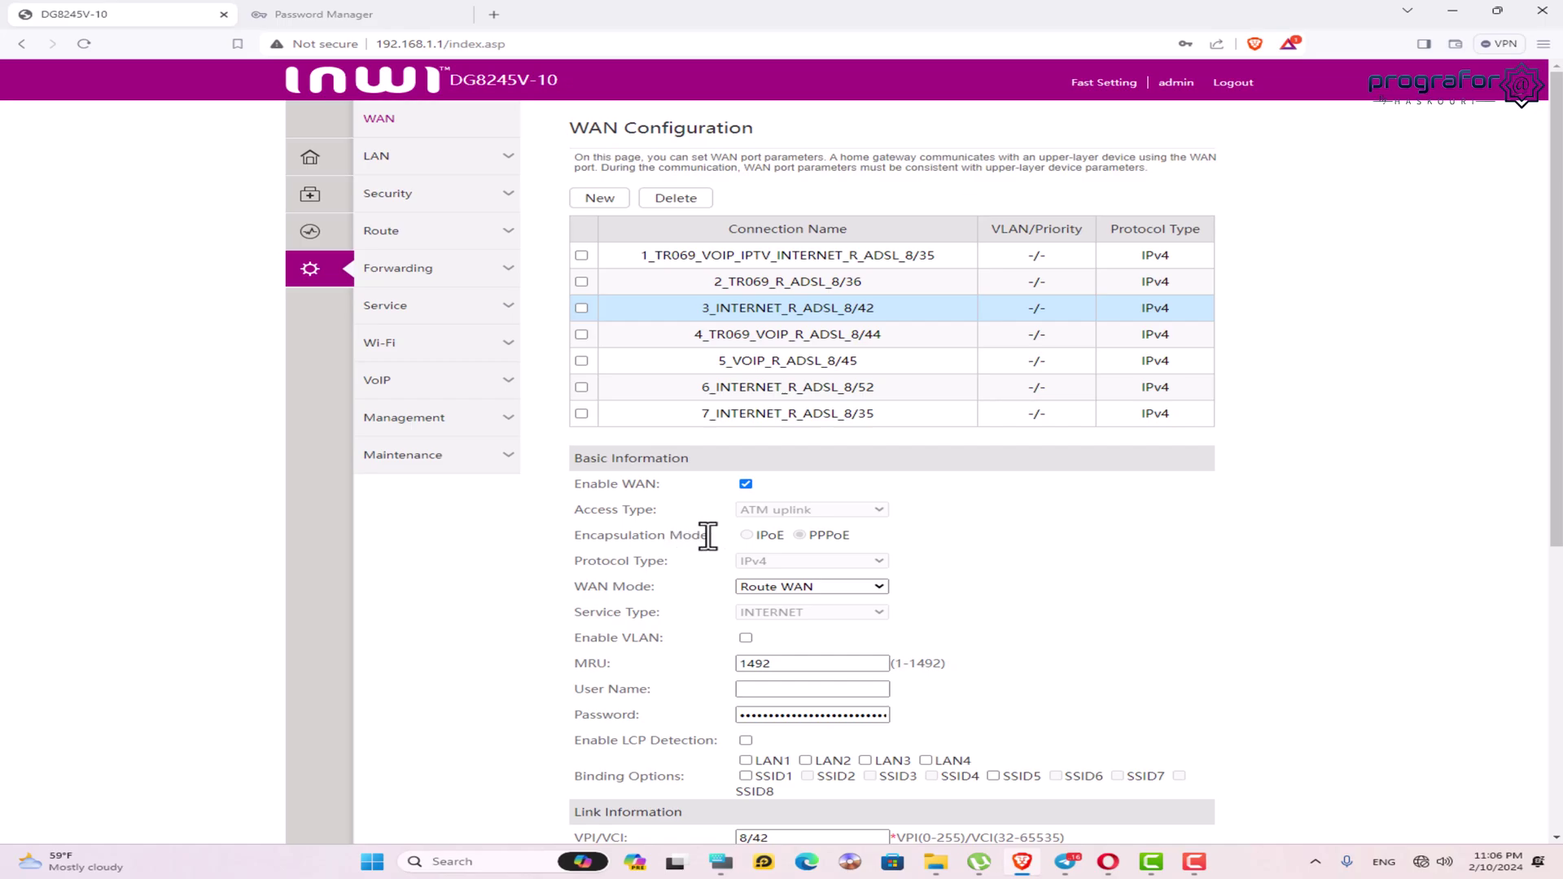
# Add a new WAN connection with GE uplink access, the IPv4 protocol and the VOIP_INTERNET service type.
pyautogui.click(597, 201)
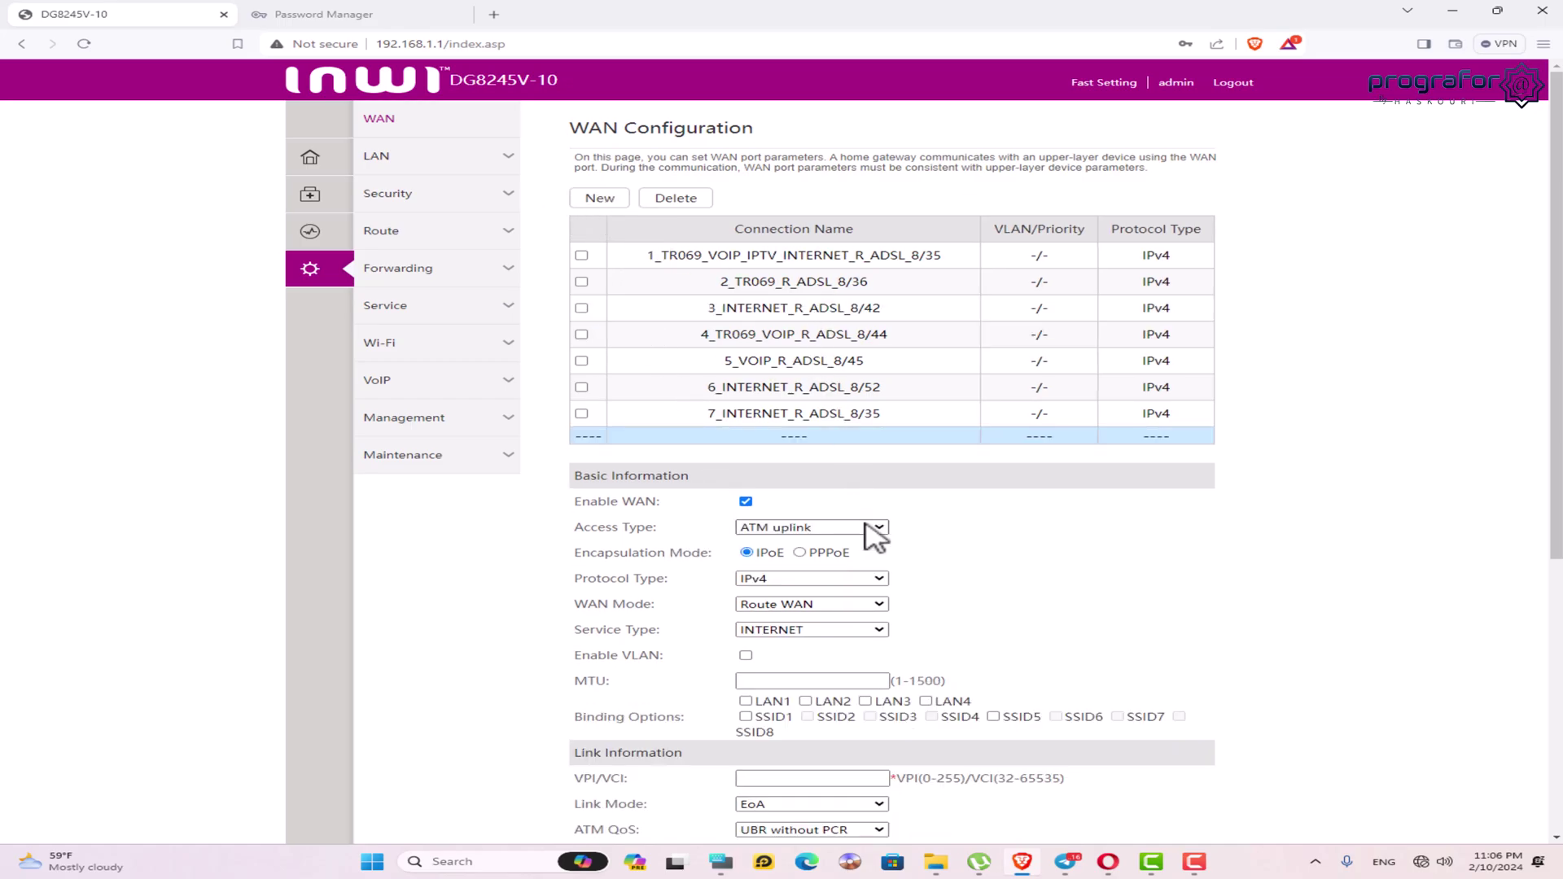
pyautogui.scroll(-2, 893, 436)
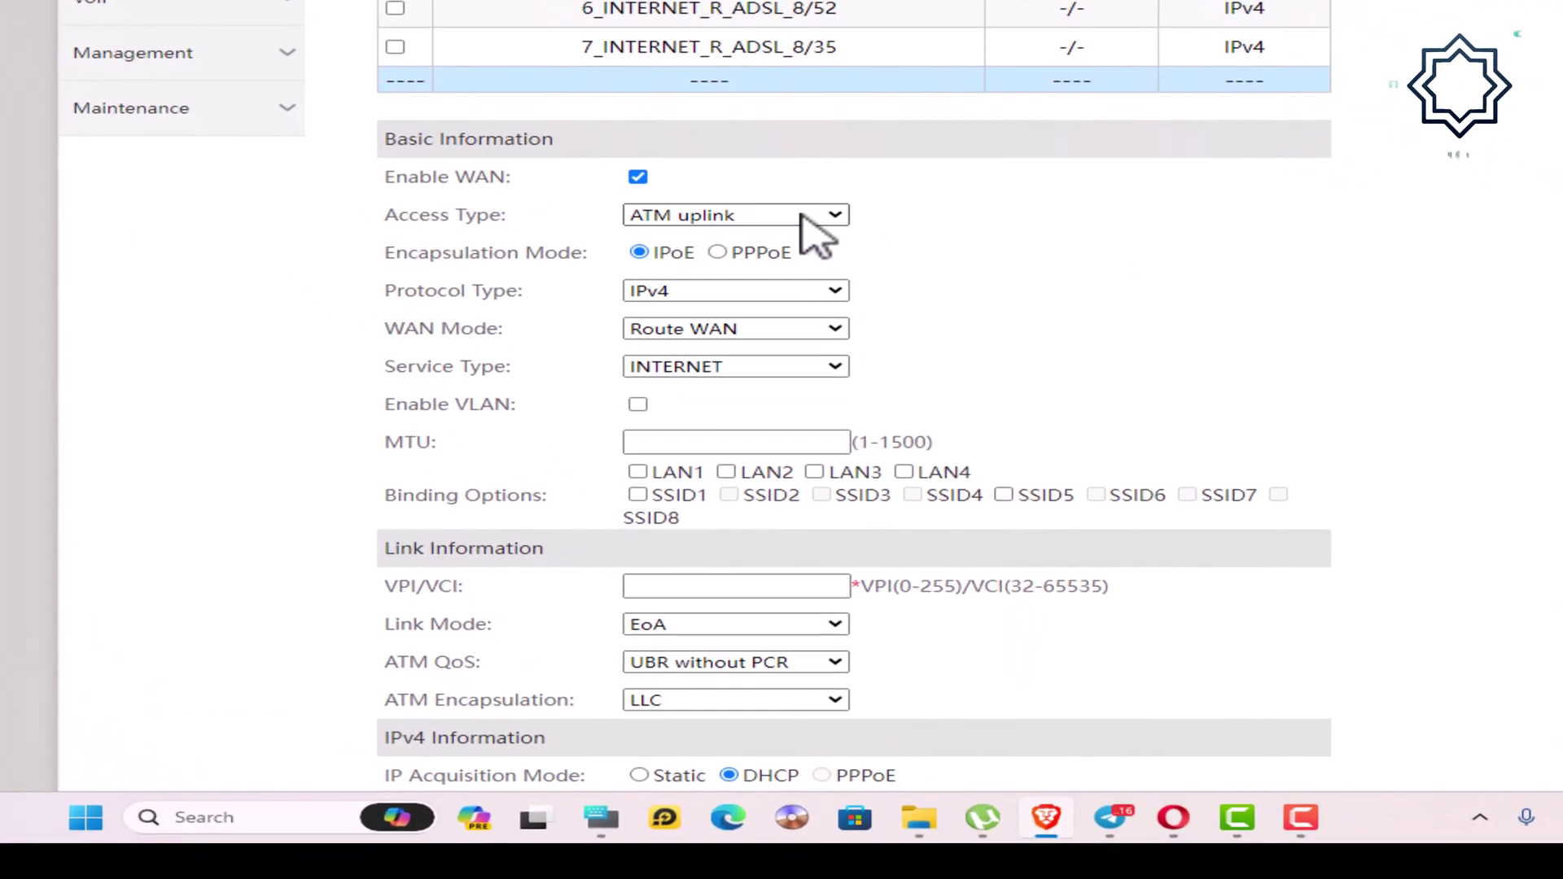
pyautogui.click(801, 215)
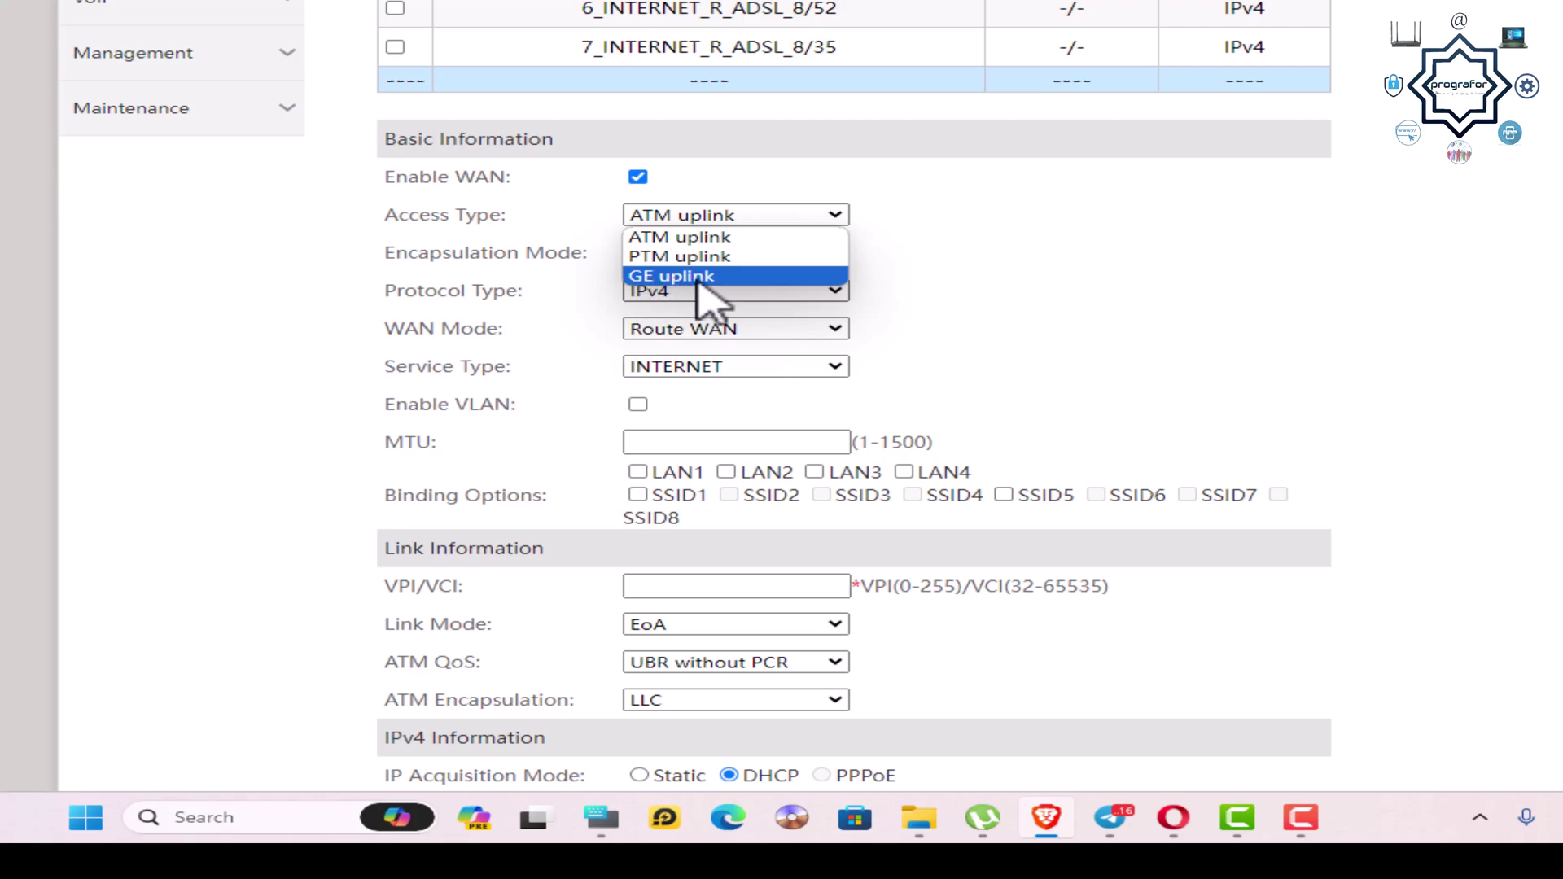
pyautogui.click(664, 276)
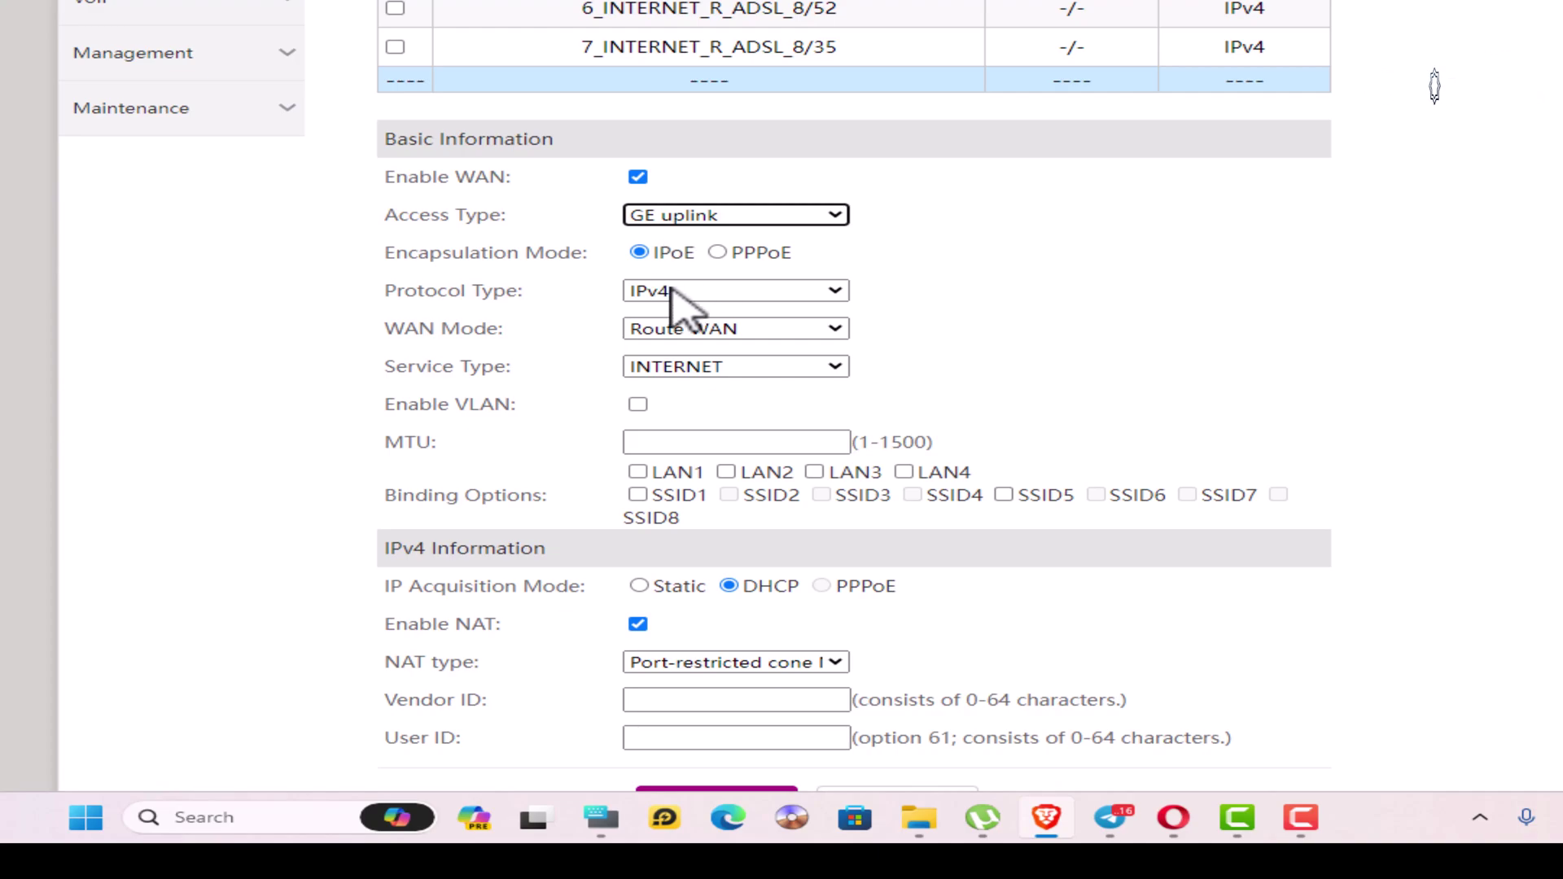
pyautogui.click(709, 293)
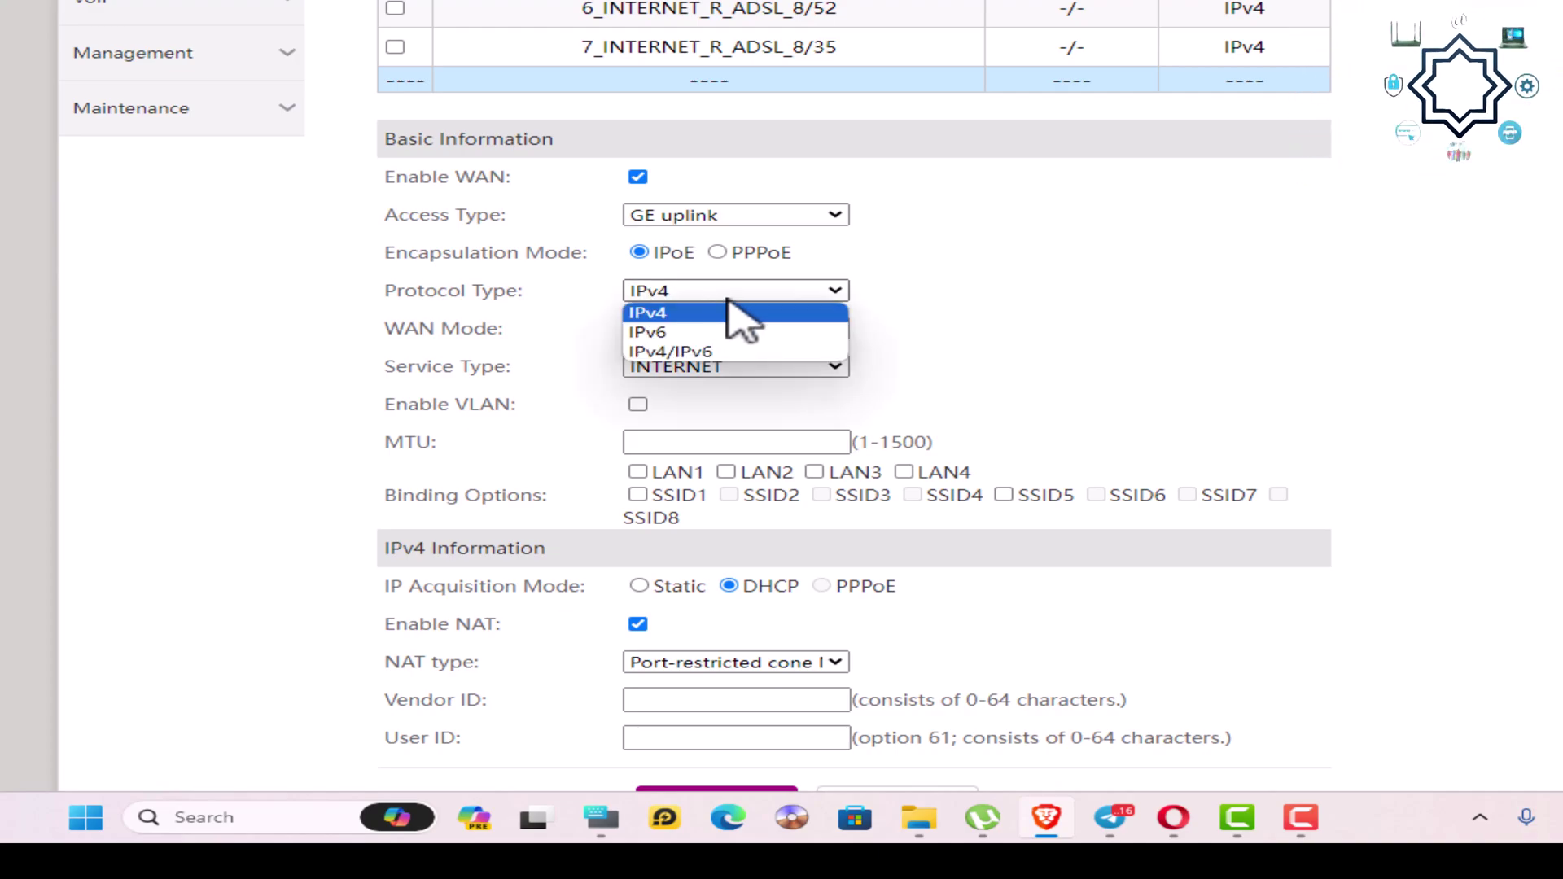
pyautogui.click(912, 329)
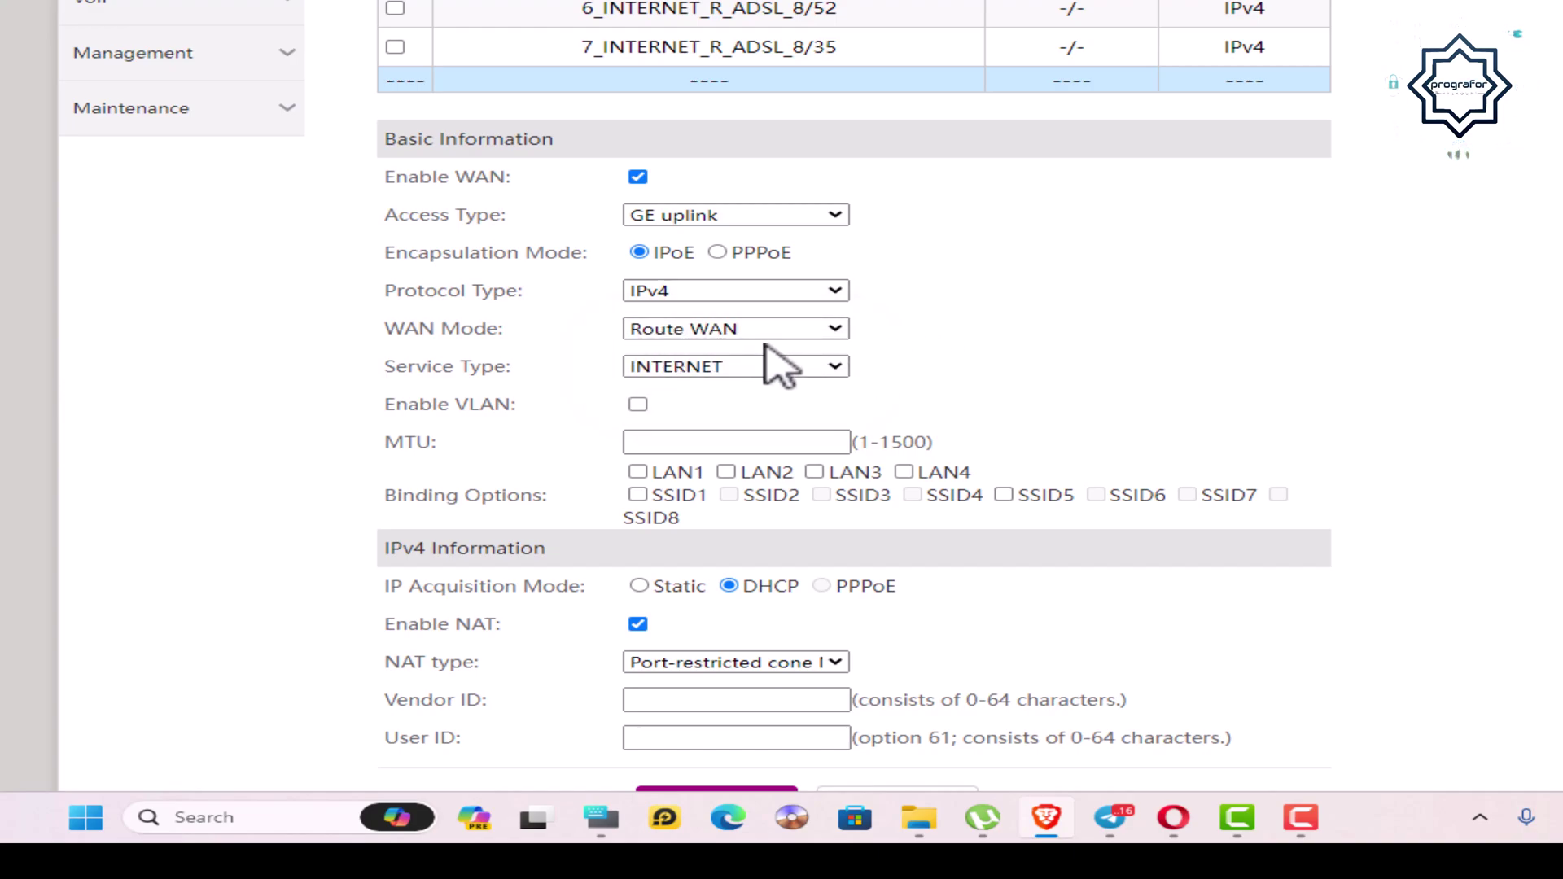
pyautogui.click(698, 367)
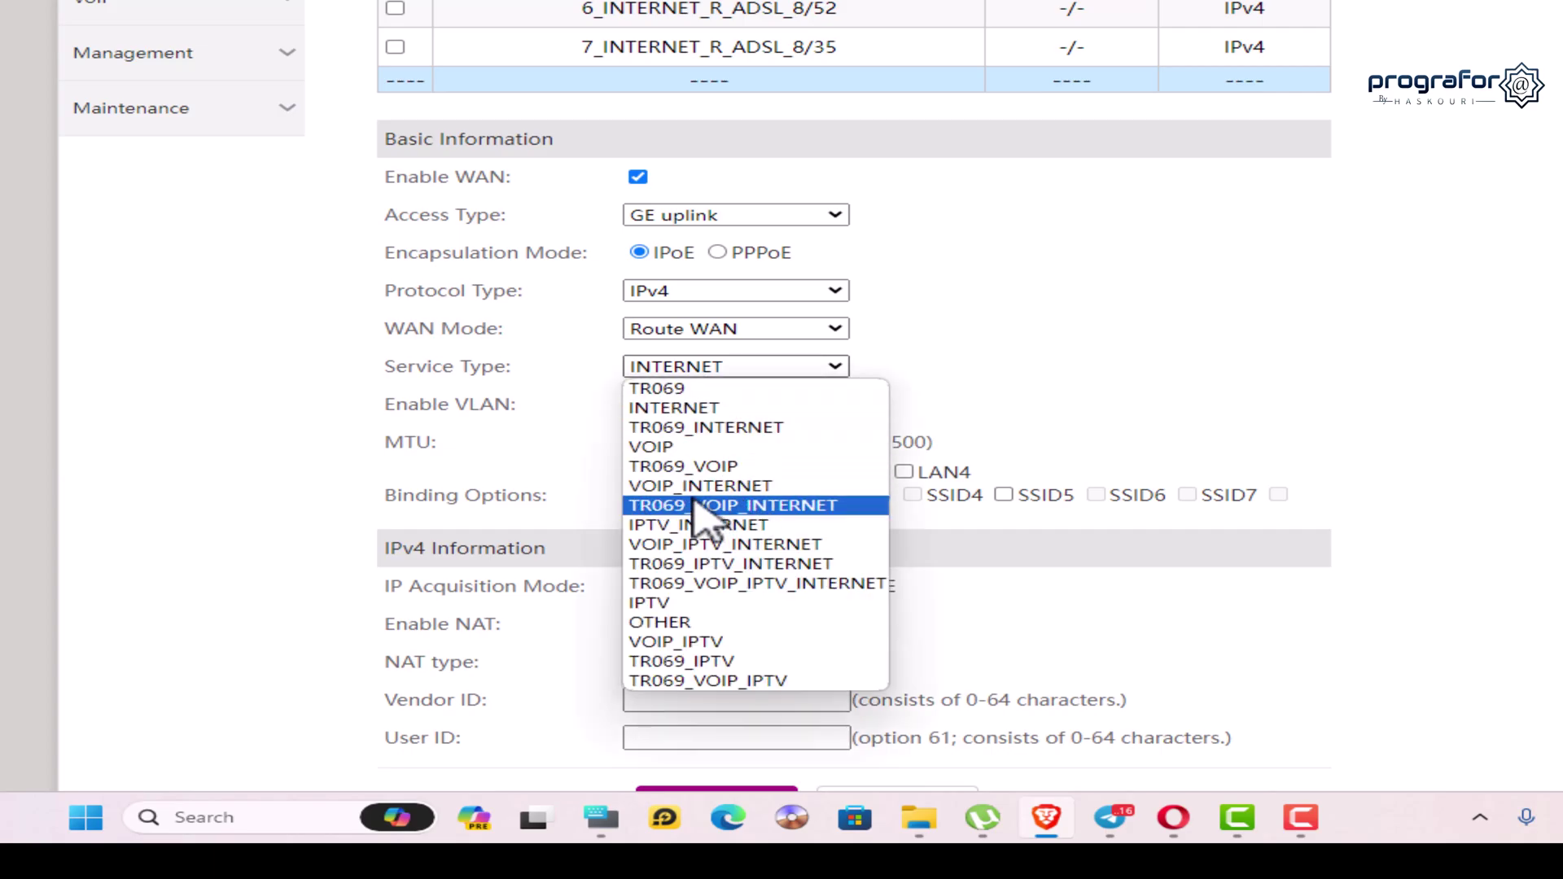
pyautogui.click(709, 491)
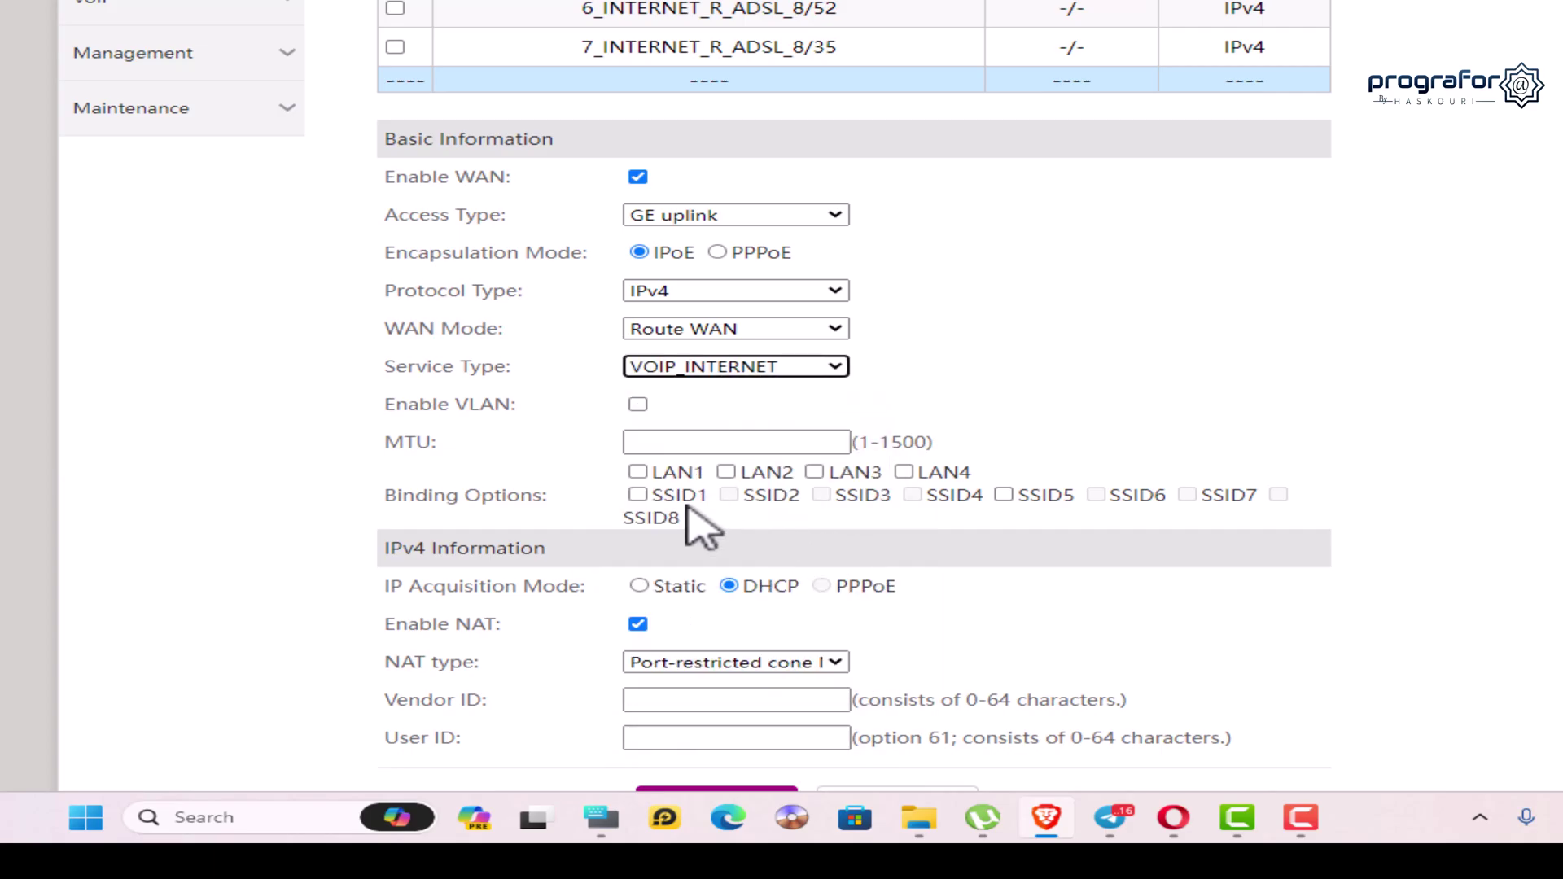
# Bind the new WAN connection to LAN1, LAN2, LAN3, LAN4, SSID1 and SSID5.
pyautogui.click(638, 472)
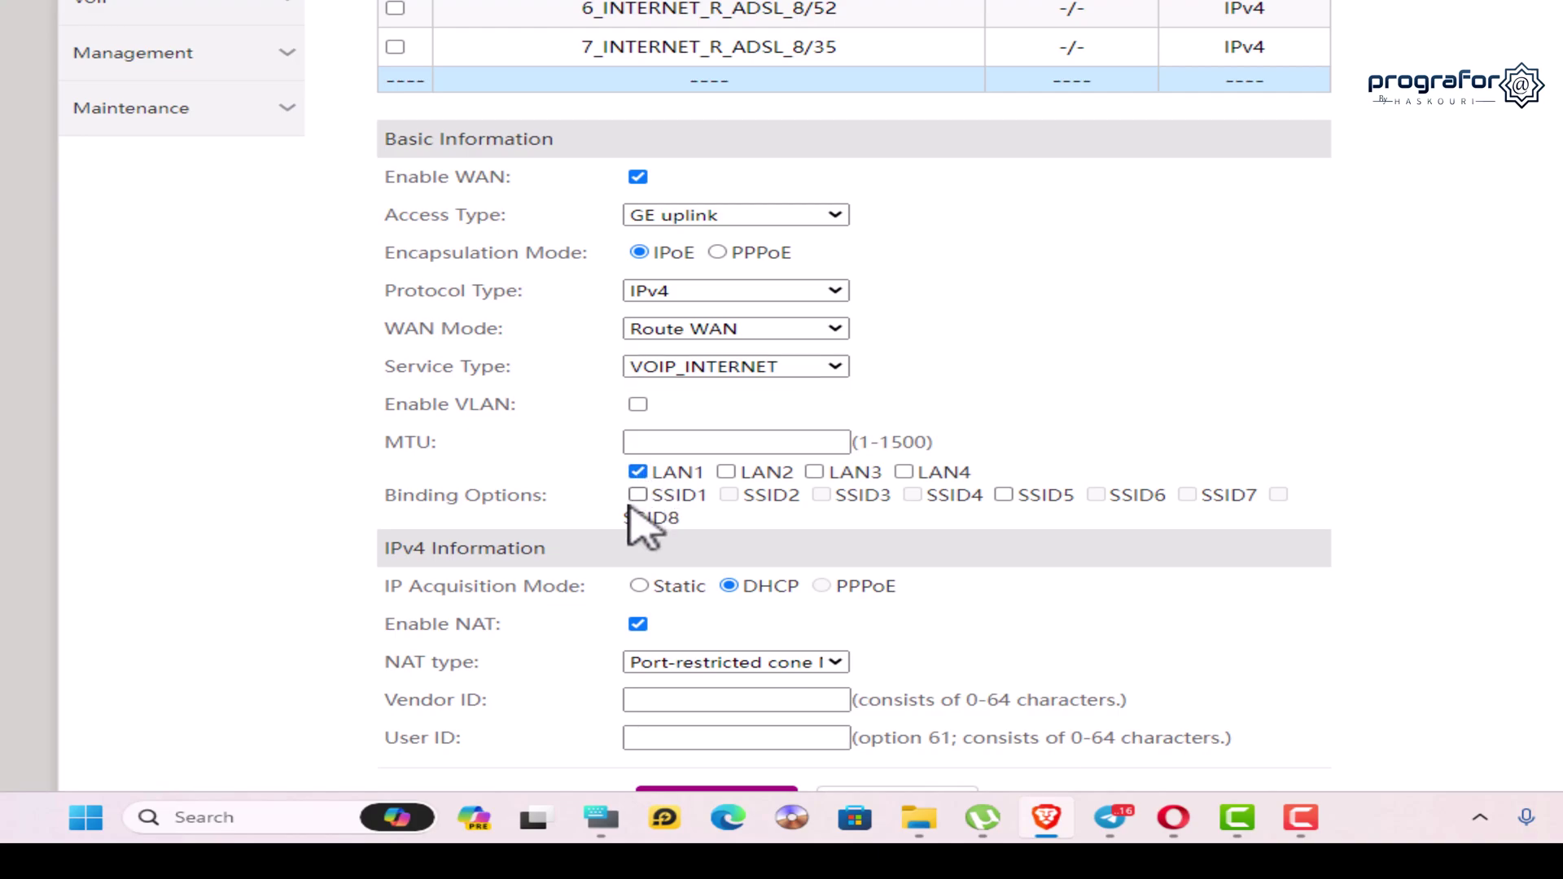
pyautogui.click(637, 495)
pyautogui.click(725, 472)
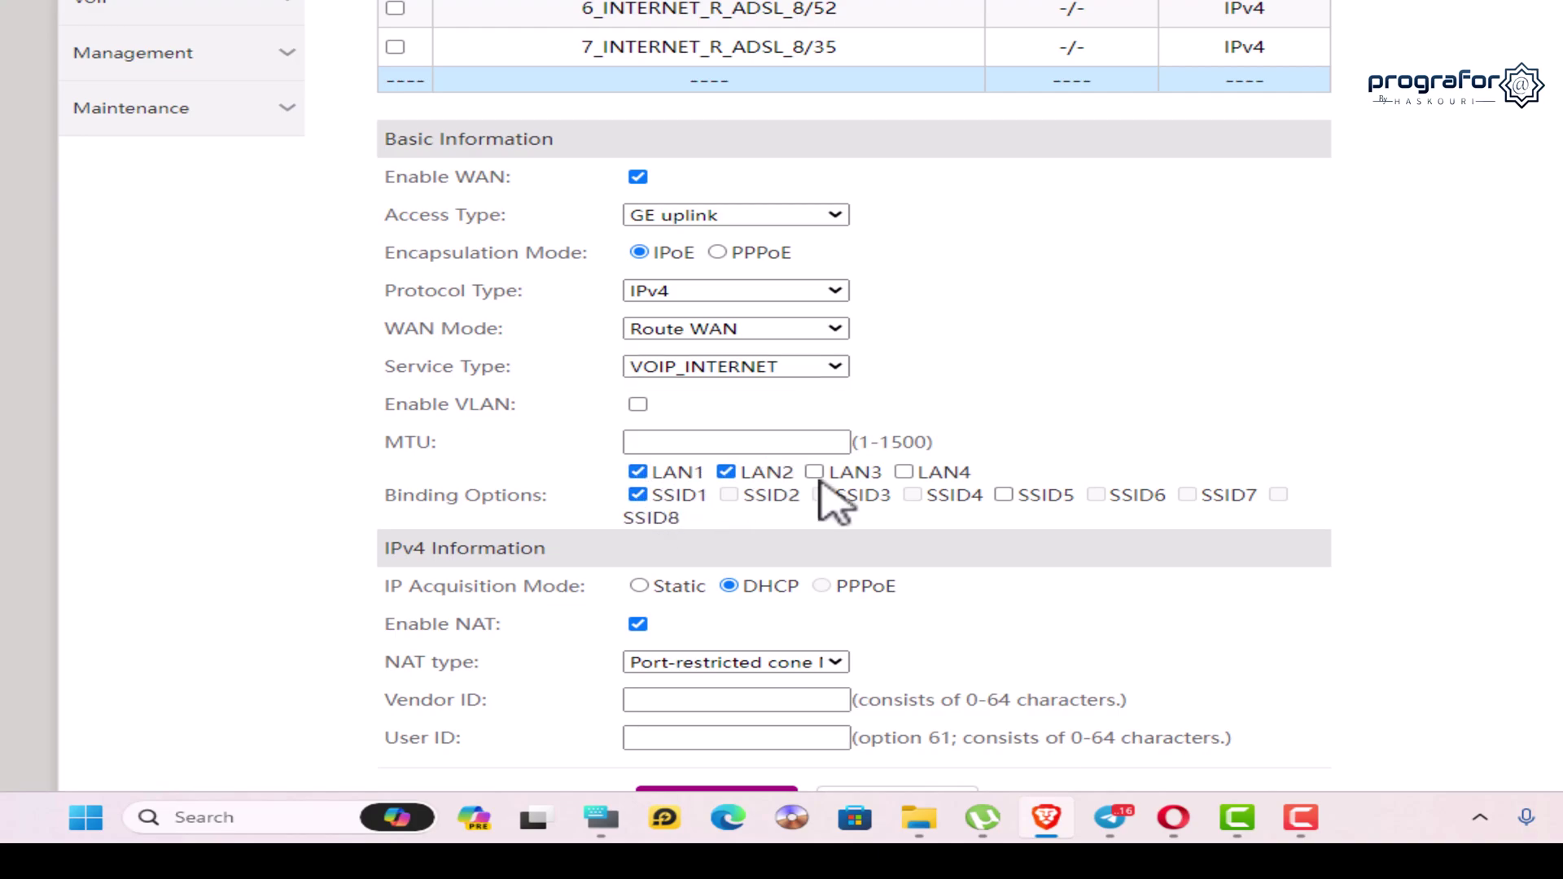
pyautogui.click(814, 472)
pyautogui.click(905, 472)
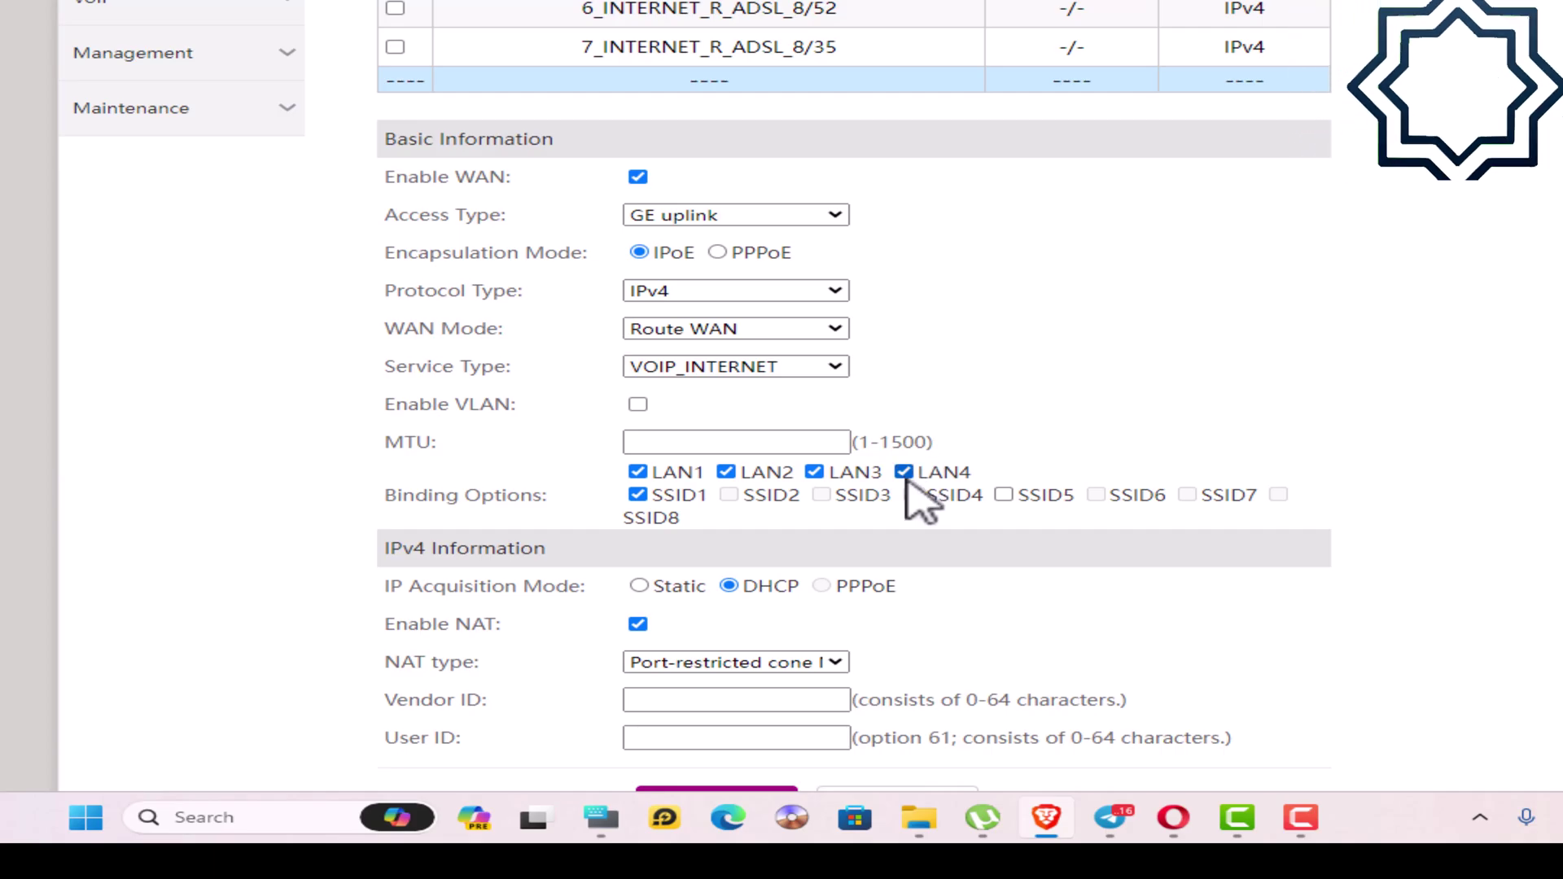
pyautogui.click(1003, 494)
# Compare the Static IP acquisition mode, return to DHCP and apply the new WAN connection.
pyautogui.scroll(-1, 1039, 549)
pyautogui.scroll(-3, 1039, 550)
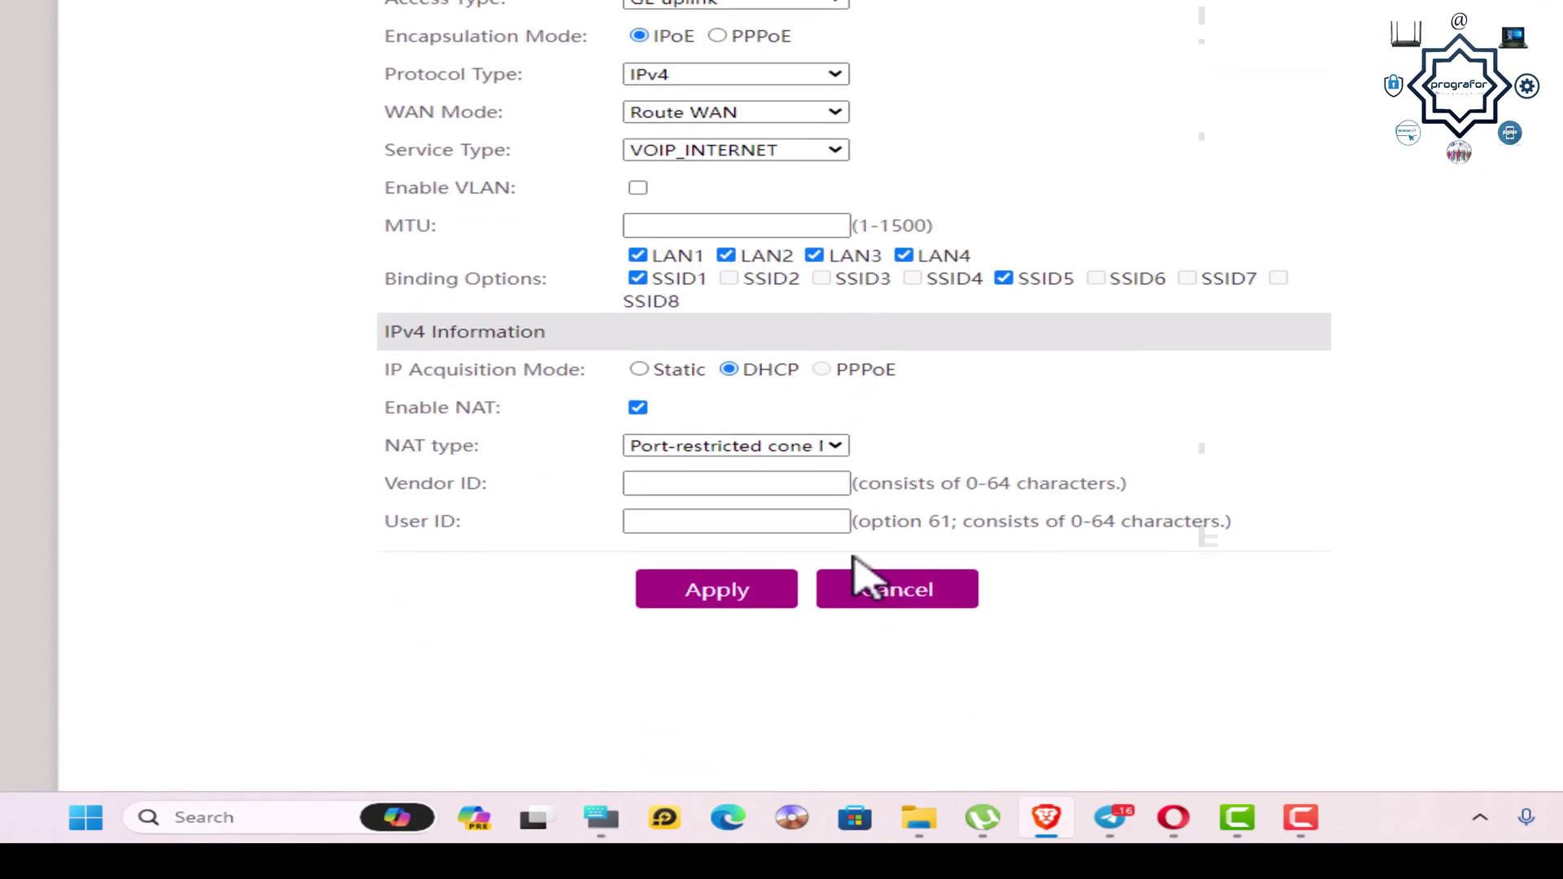
pyautogui.click(638, 368)
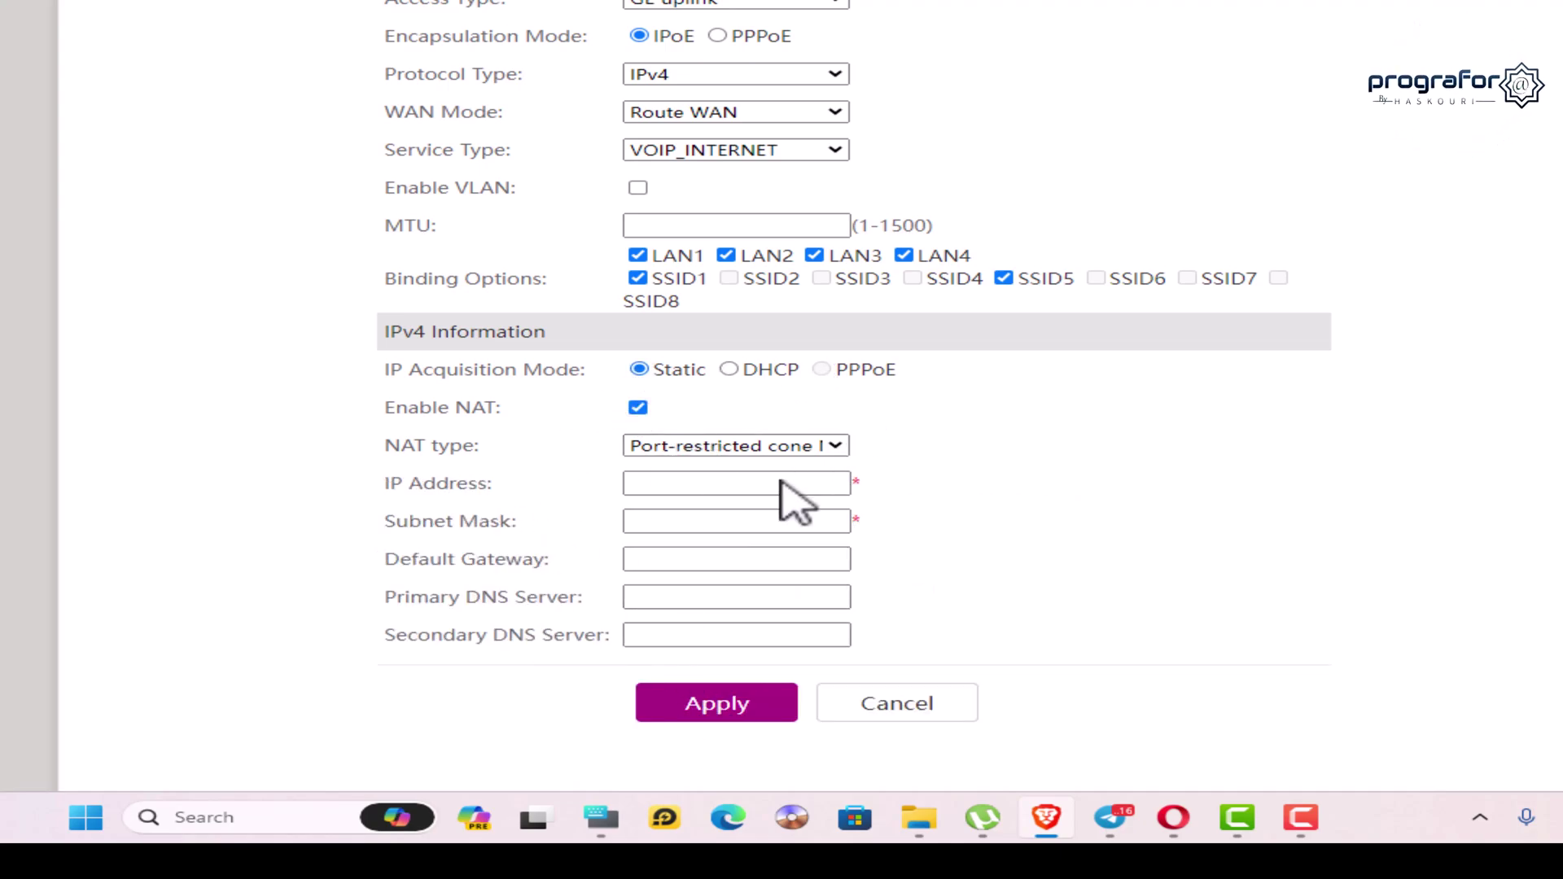
pyautogui.click(728, 369)
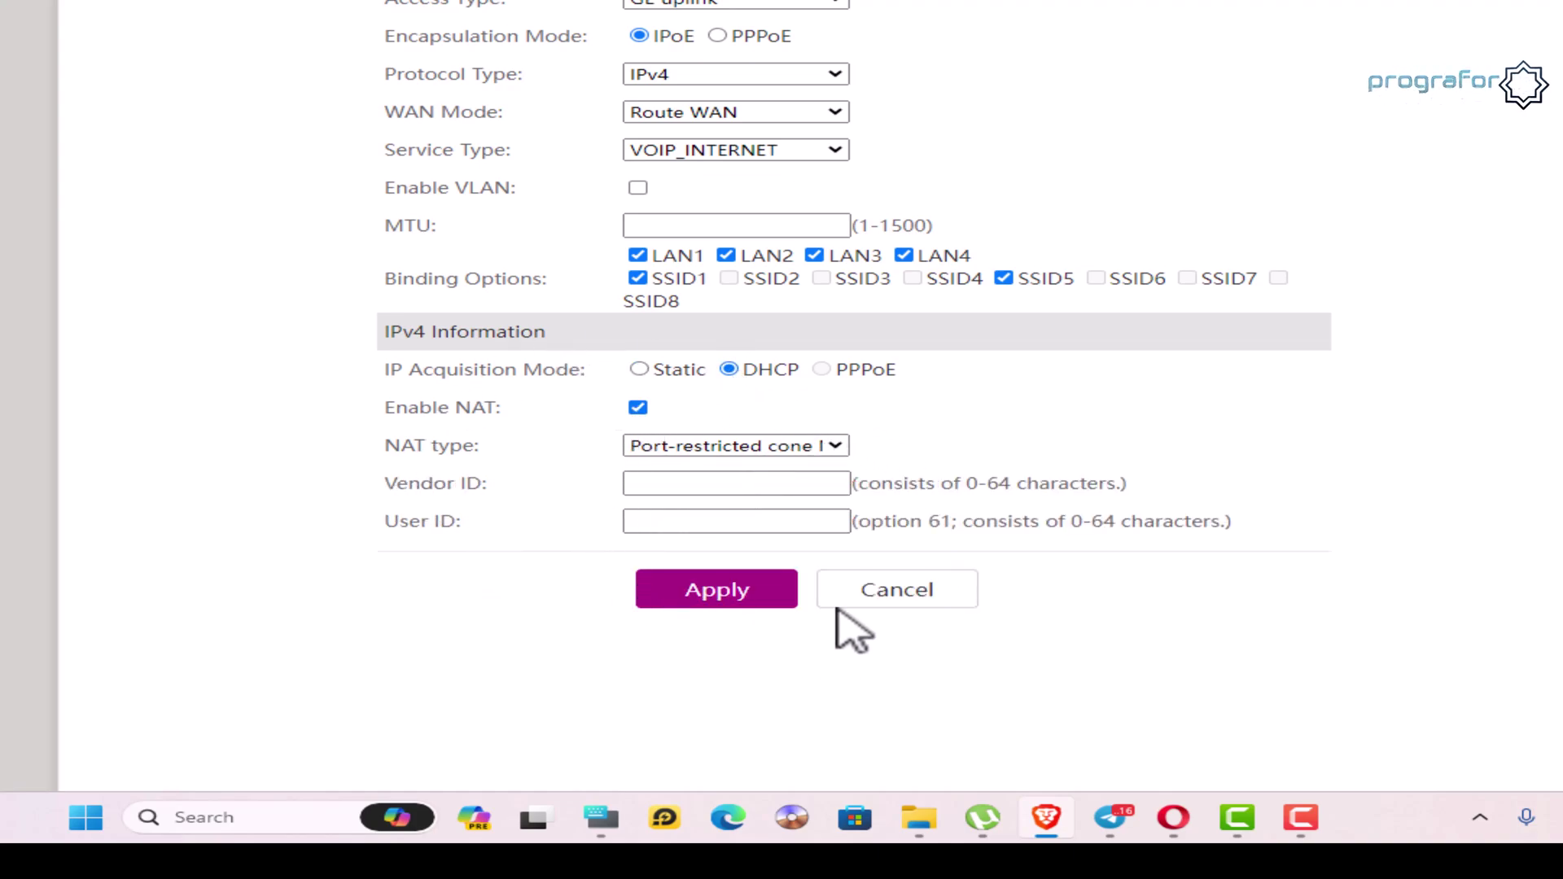
pyautogui.scroll(2, 579, 521)
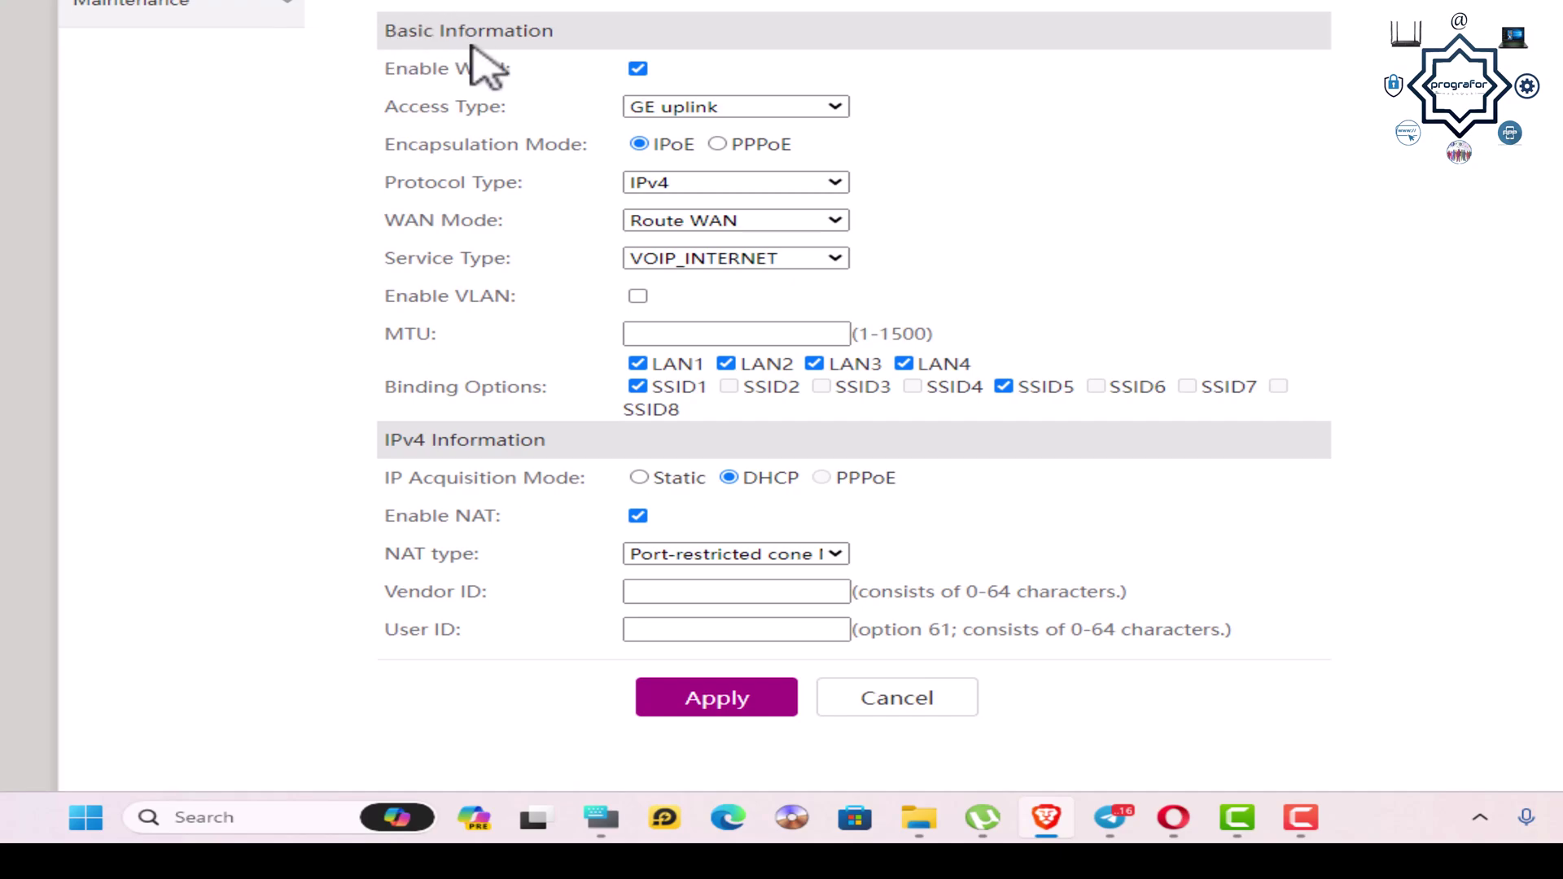
pyautogui.scroll(-3, 814, 407)
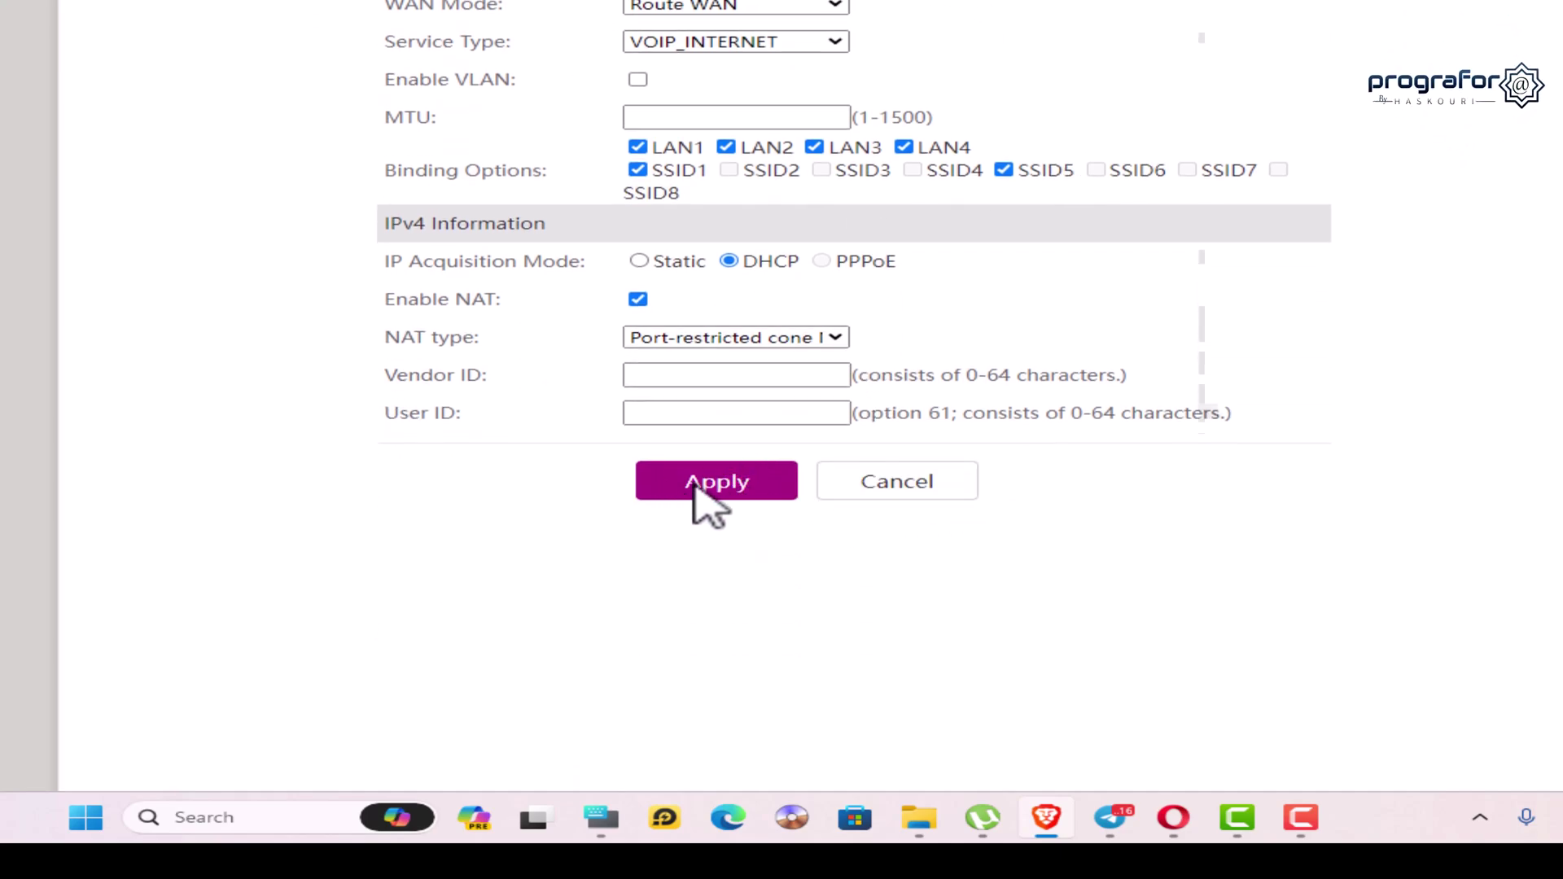
pyautogui.click(708, 489)
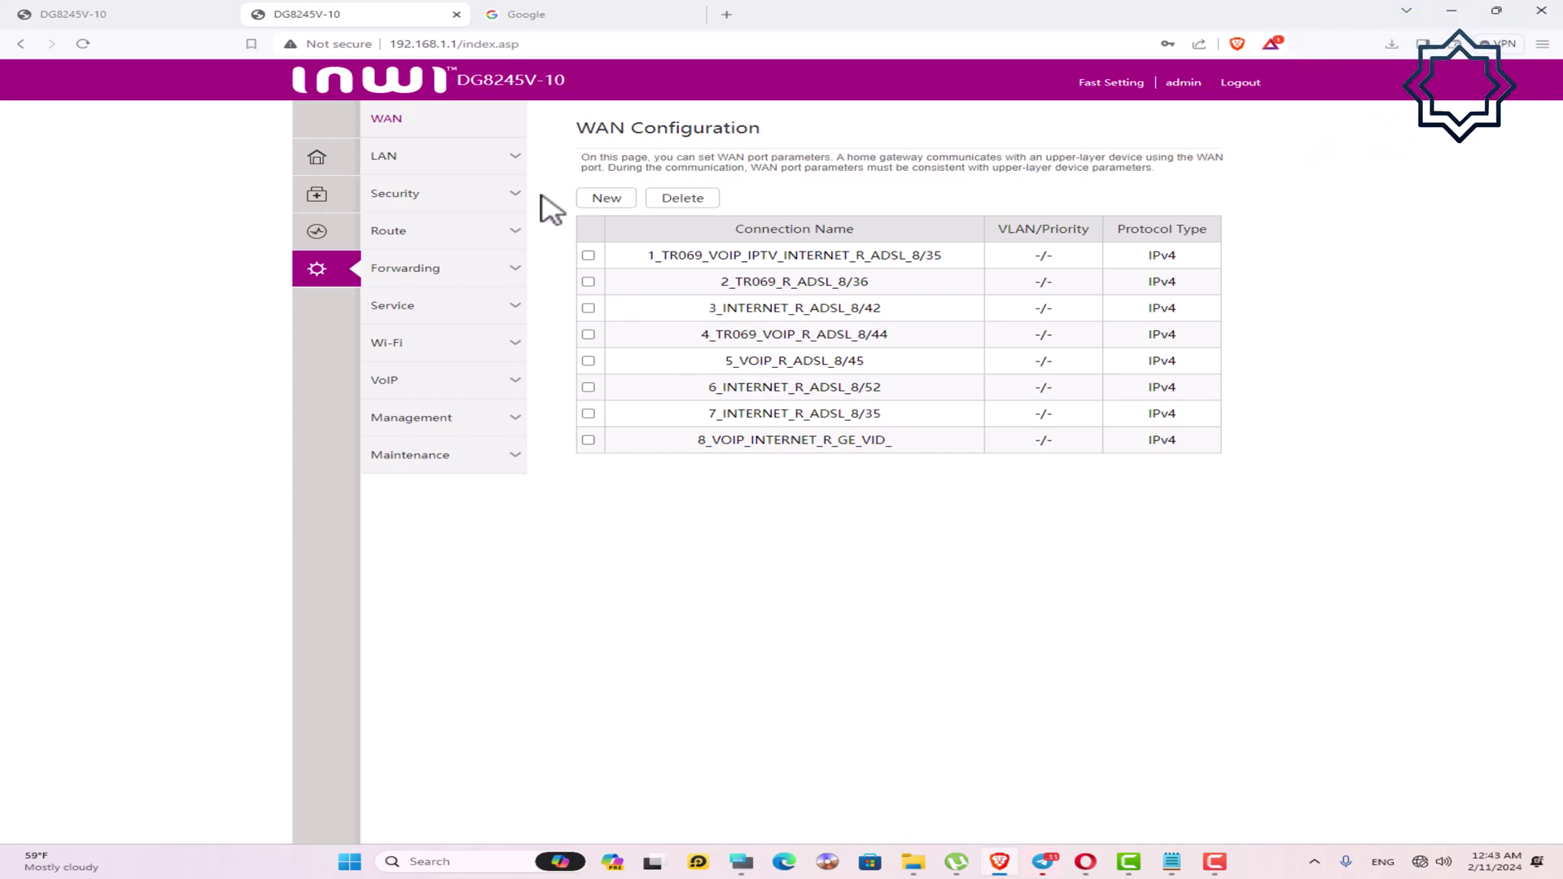
# Set the primary IP address in the LAN host configuration to 192.168.9.1.
pyautogui.click(397, 161)
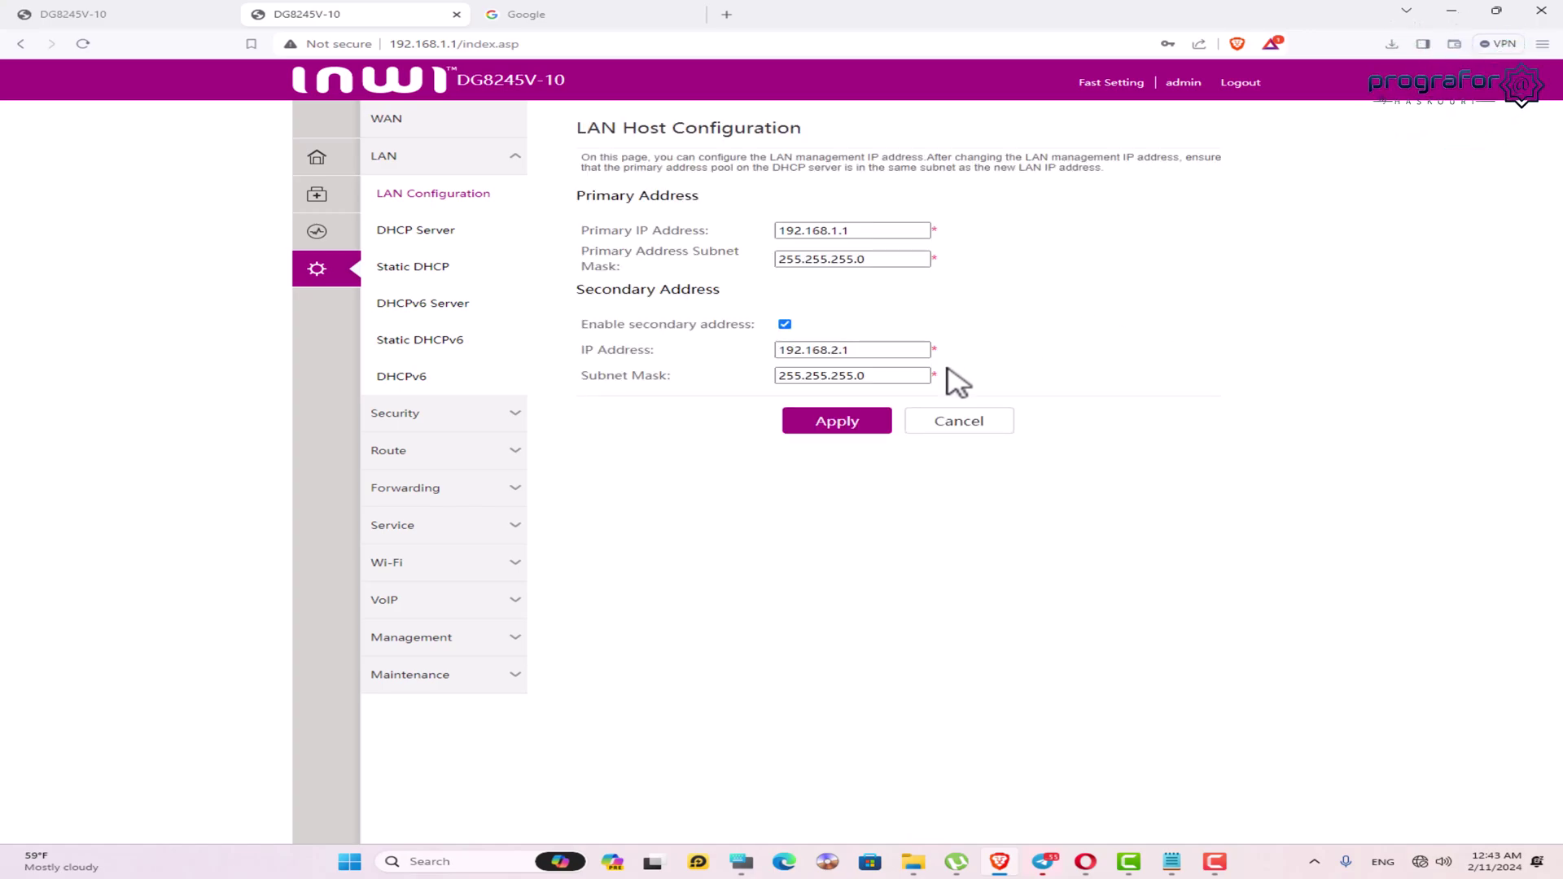
pyautogui.doubleClick(834, 231)
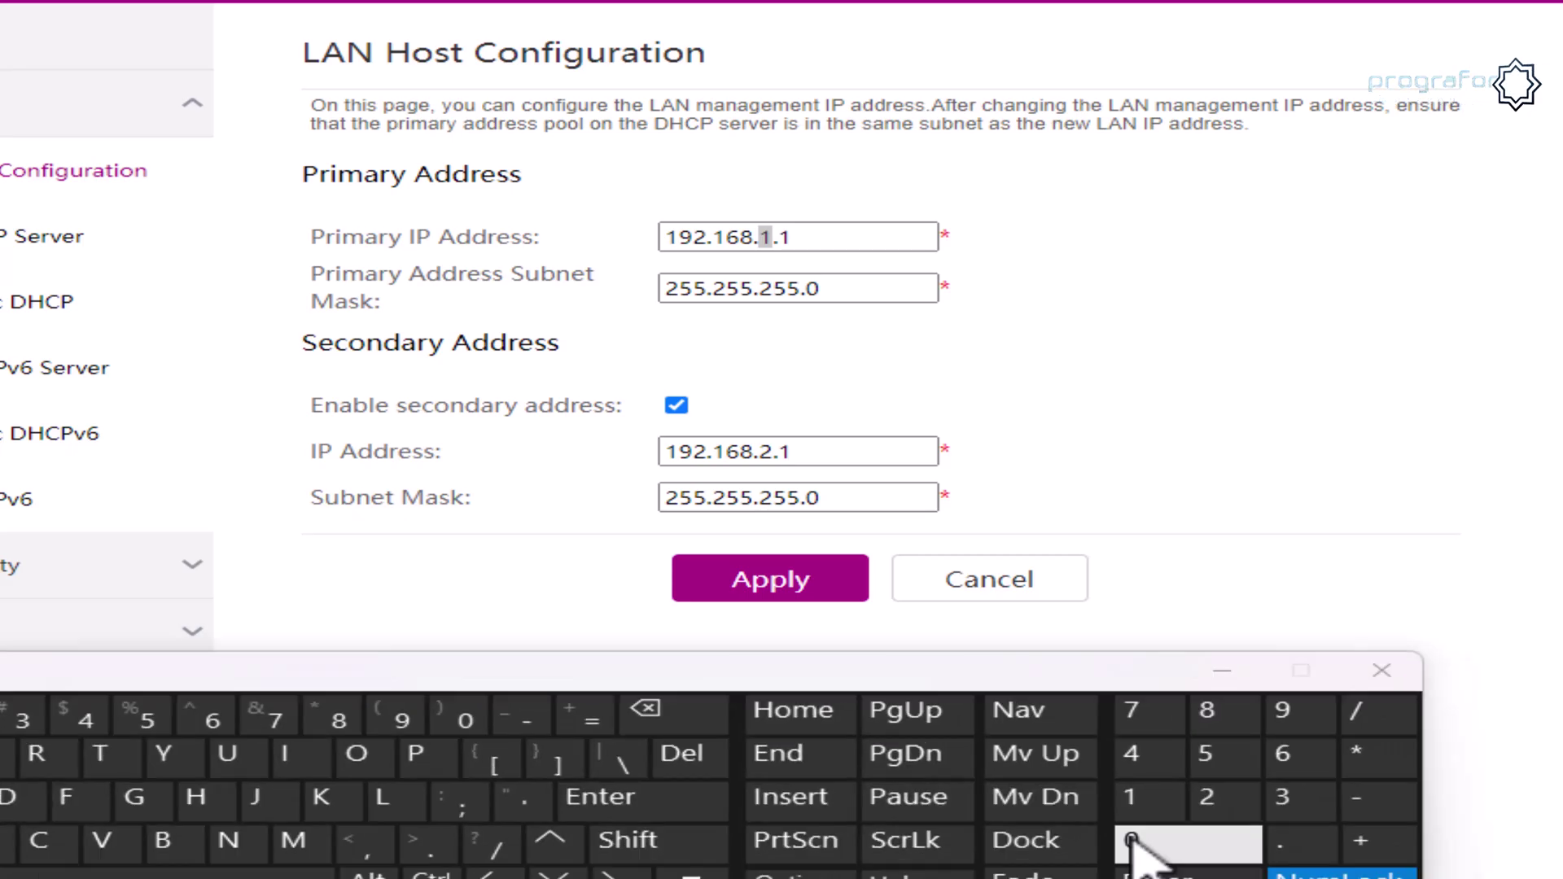
pyautogui.click(1294, 713)
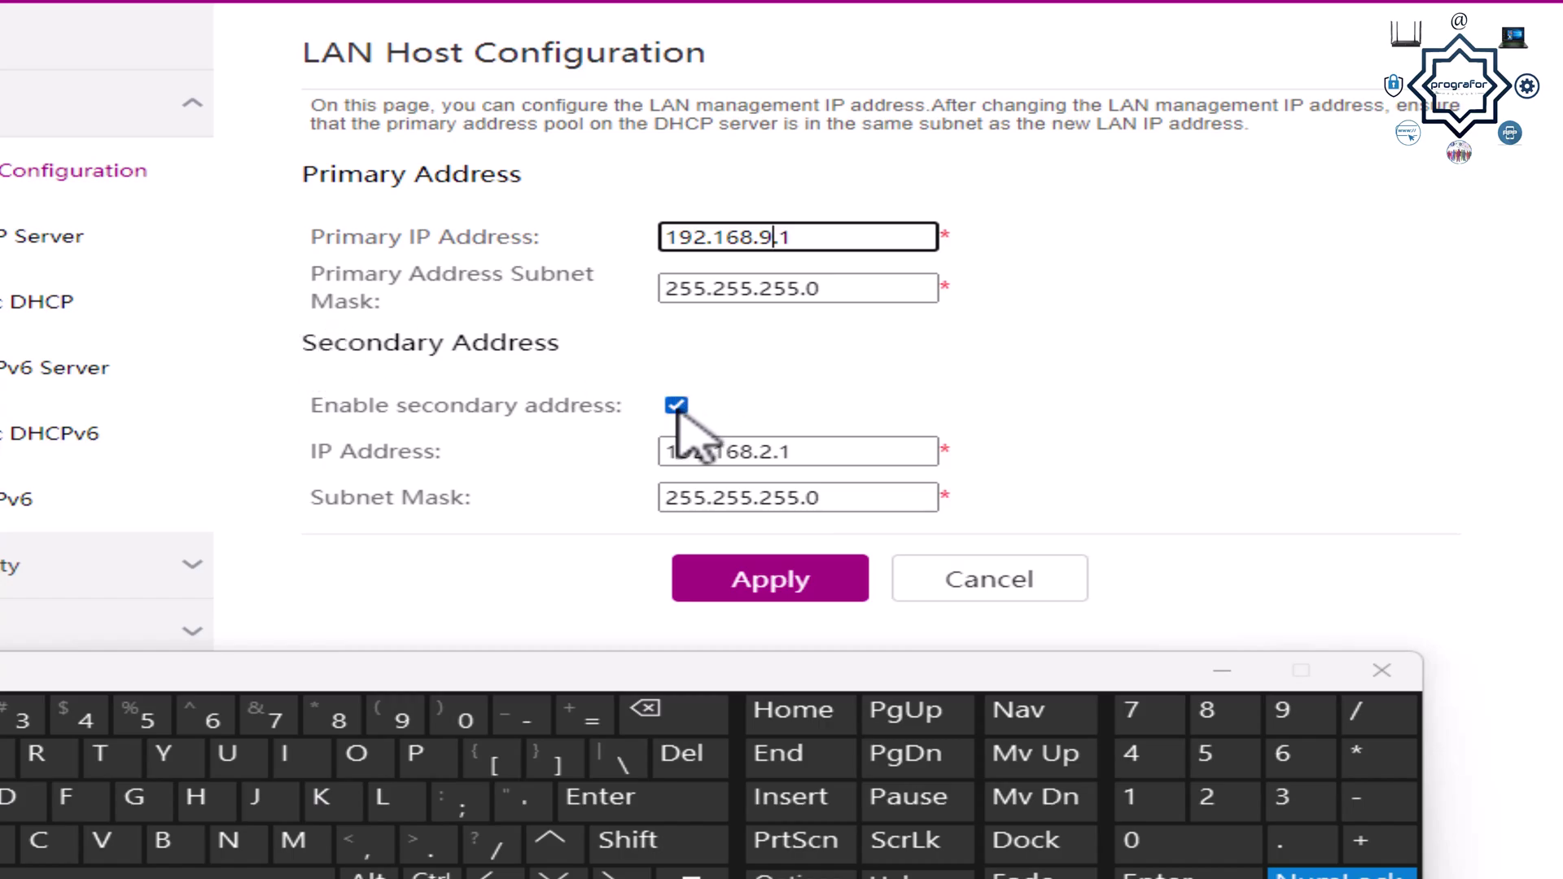
# Disable the secondary LAN address, then apply the LAN configuration and accept the address change.
pyautogui.click(677, 406)
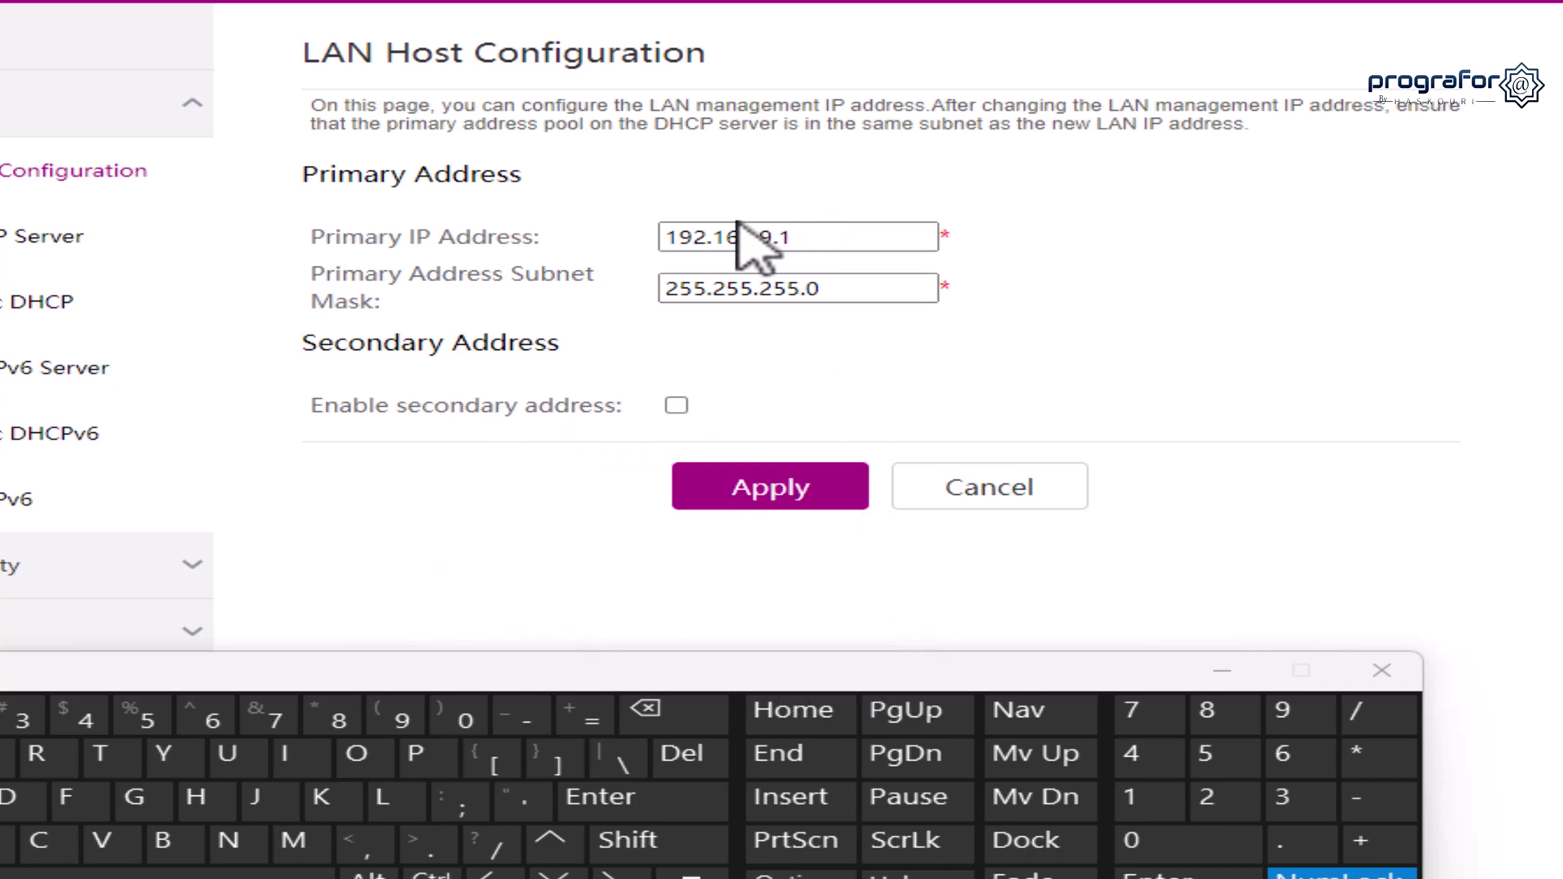
pyautogui.click(735, 498)
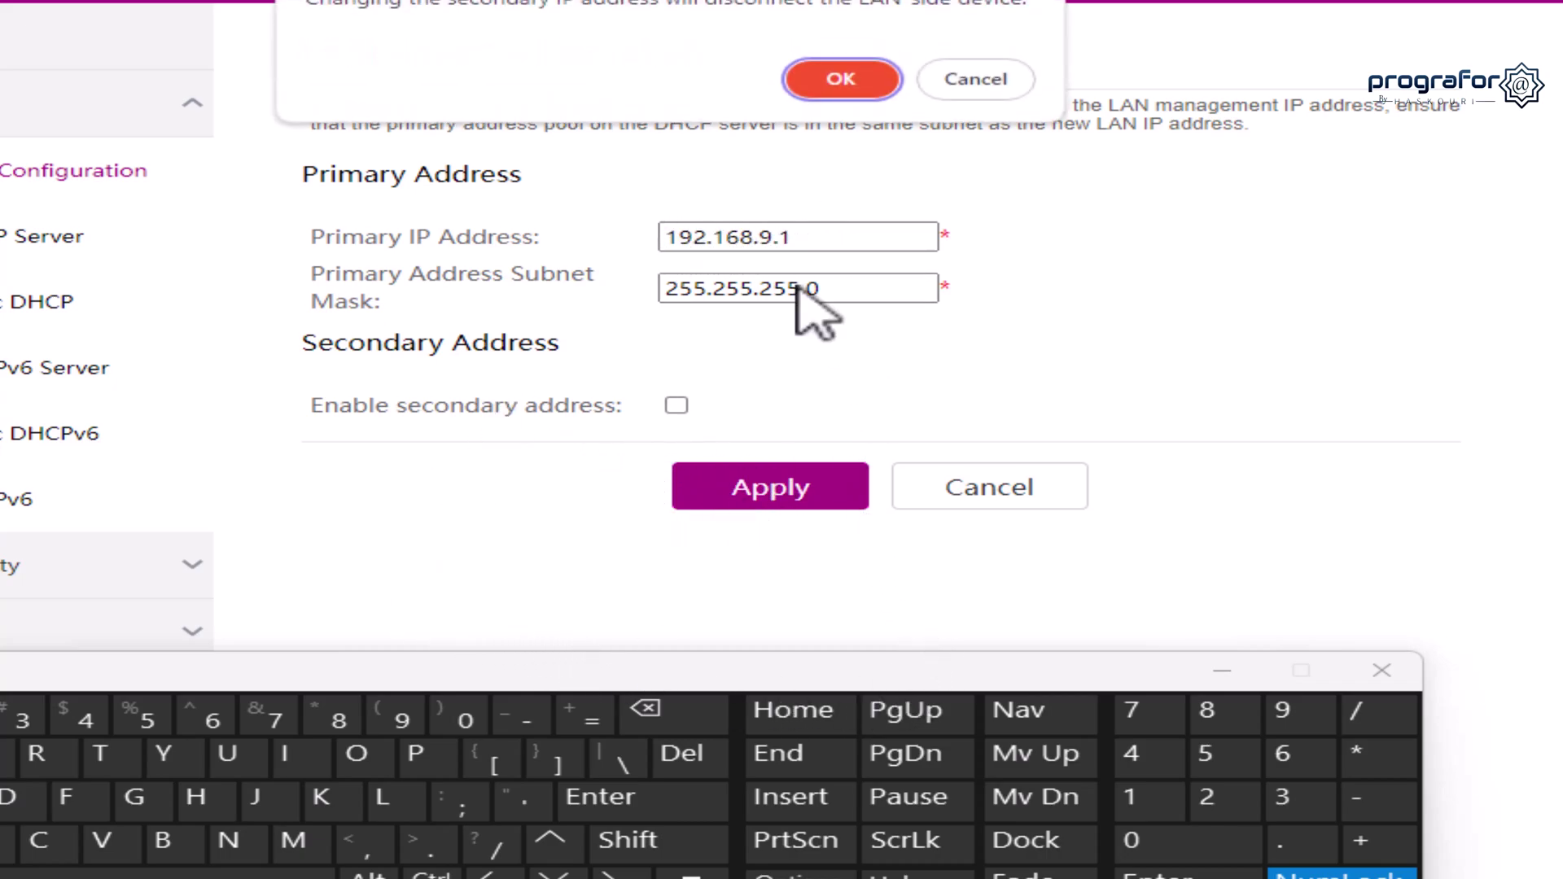
pyautogui.click(839, 79)
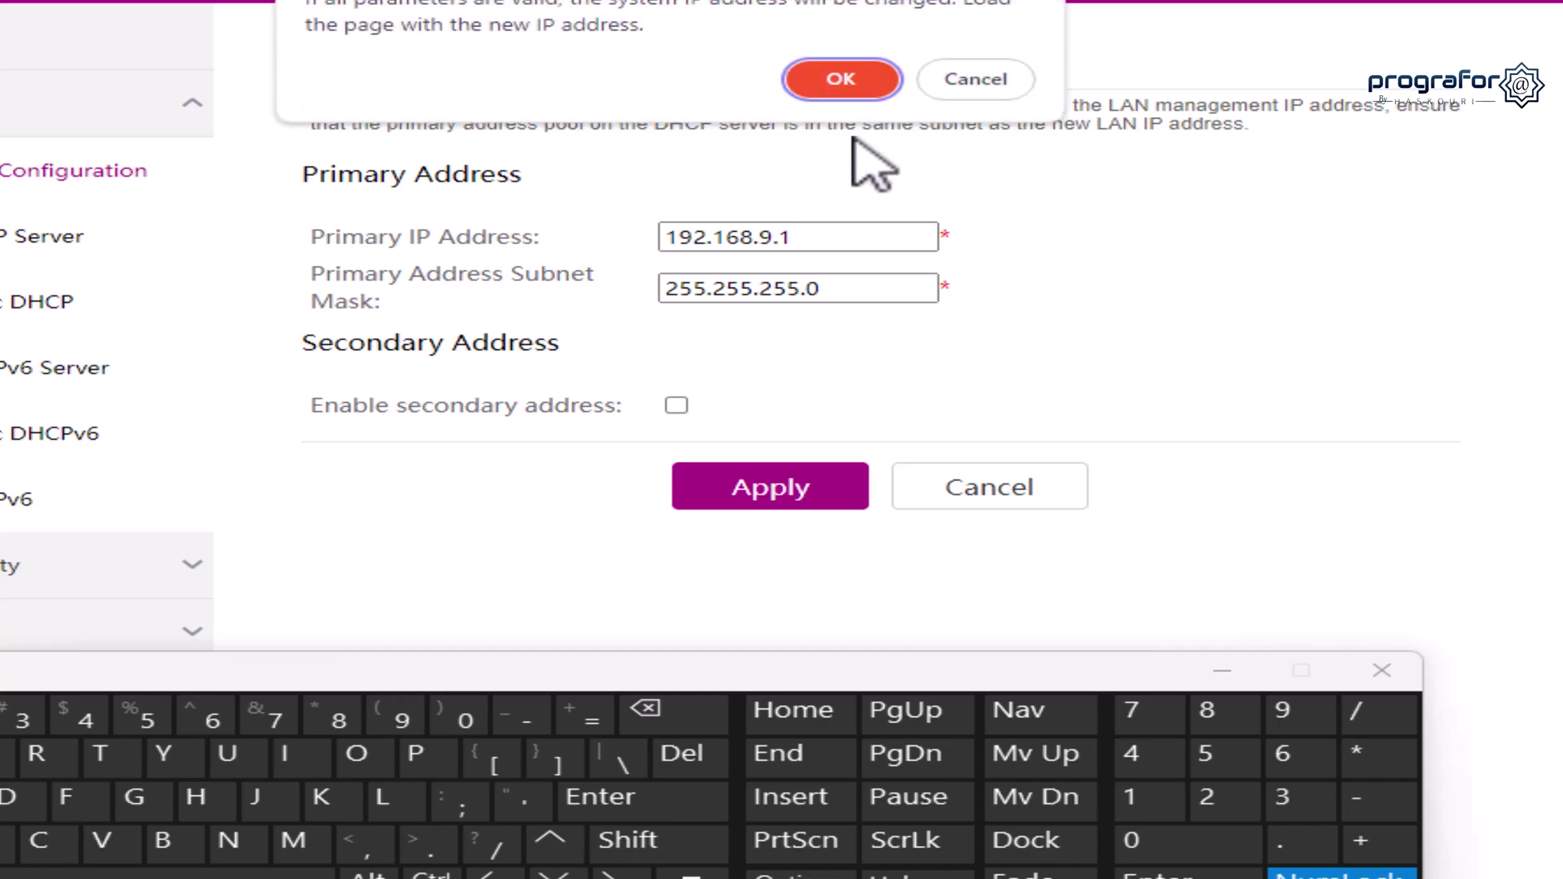
pyautogui.click(817, 88)
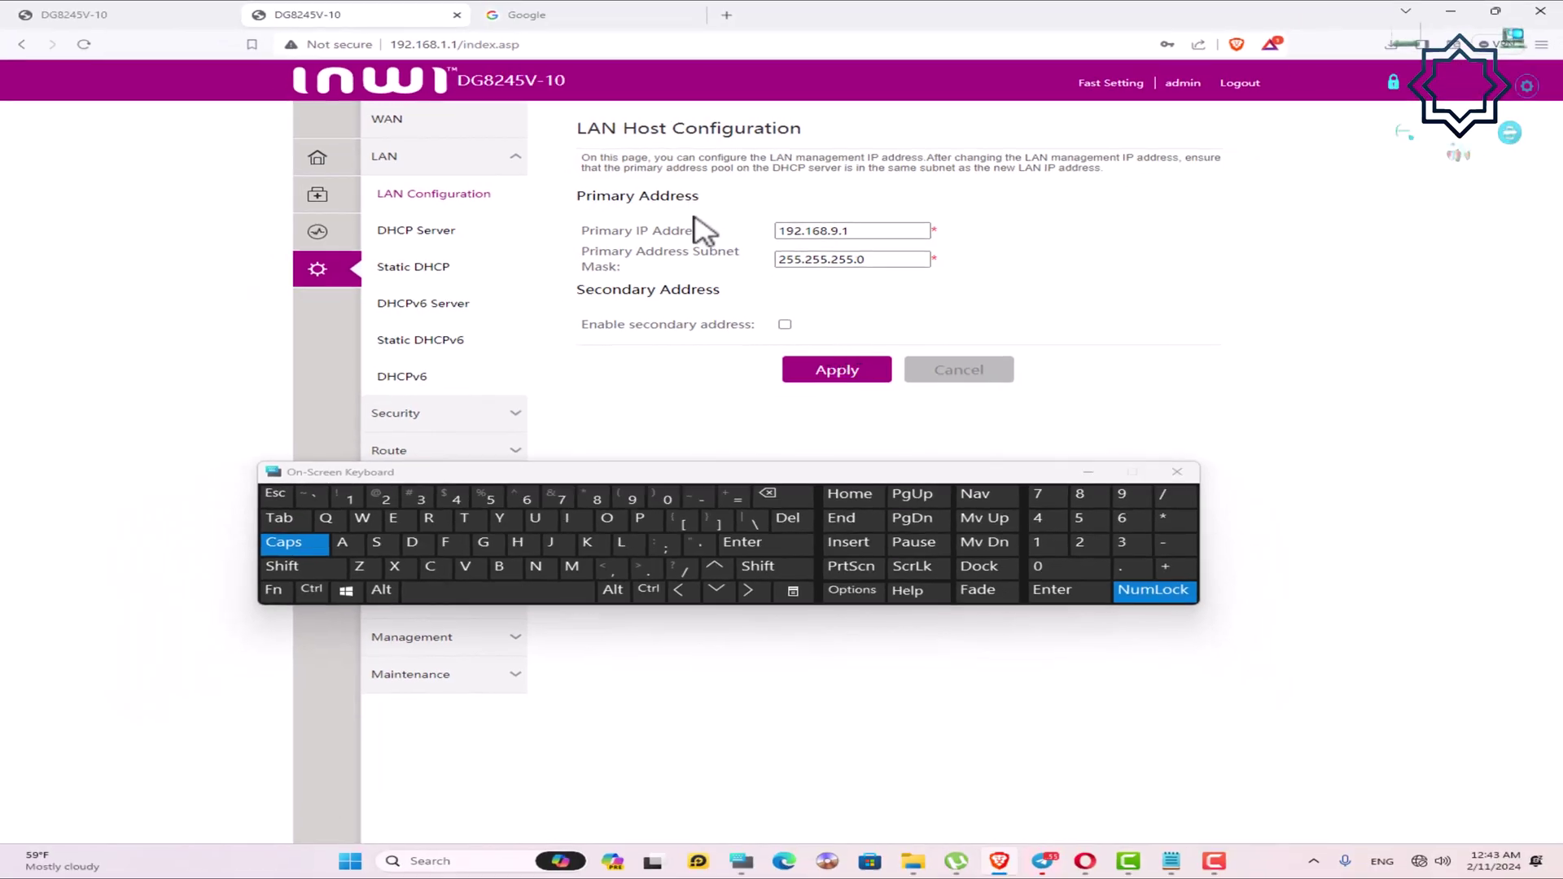
# Reload the router page at 192.168.9.1 and log in as admin, filling in the account password.
pyautogui.click(430, 45)
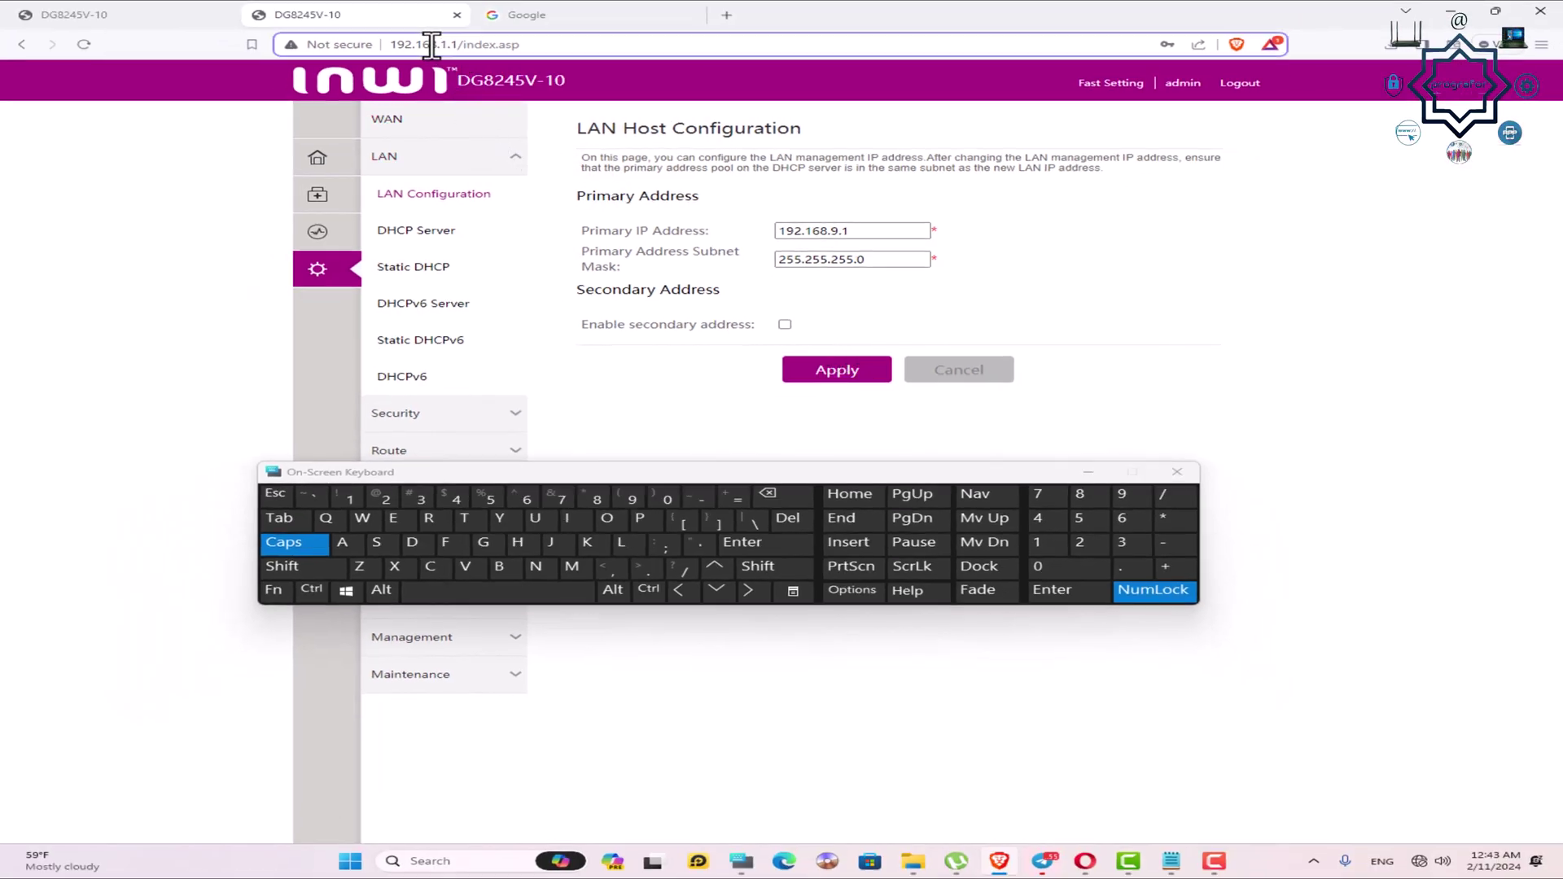
pyautogui.click(81, 15)
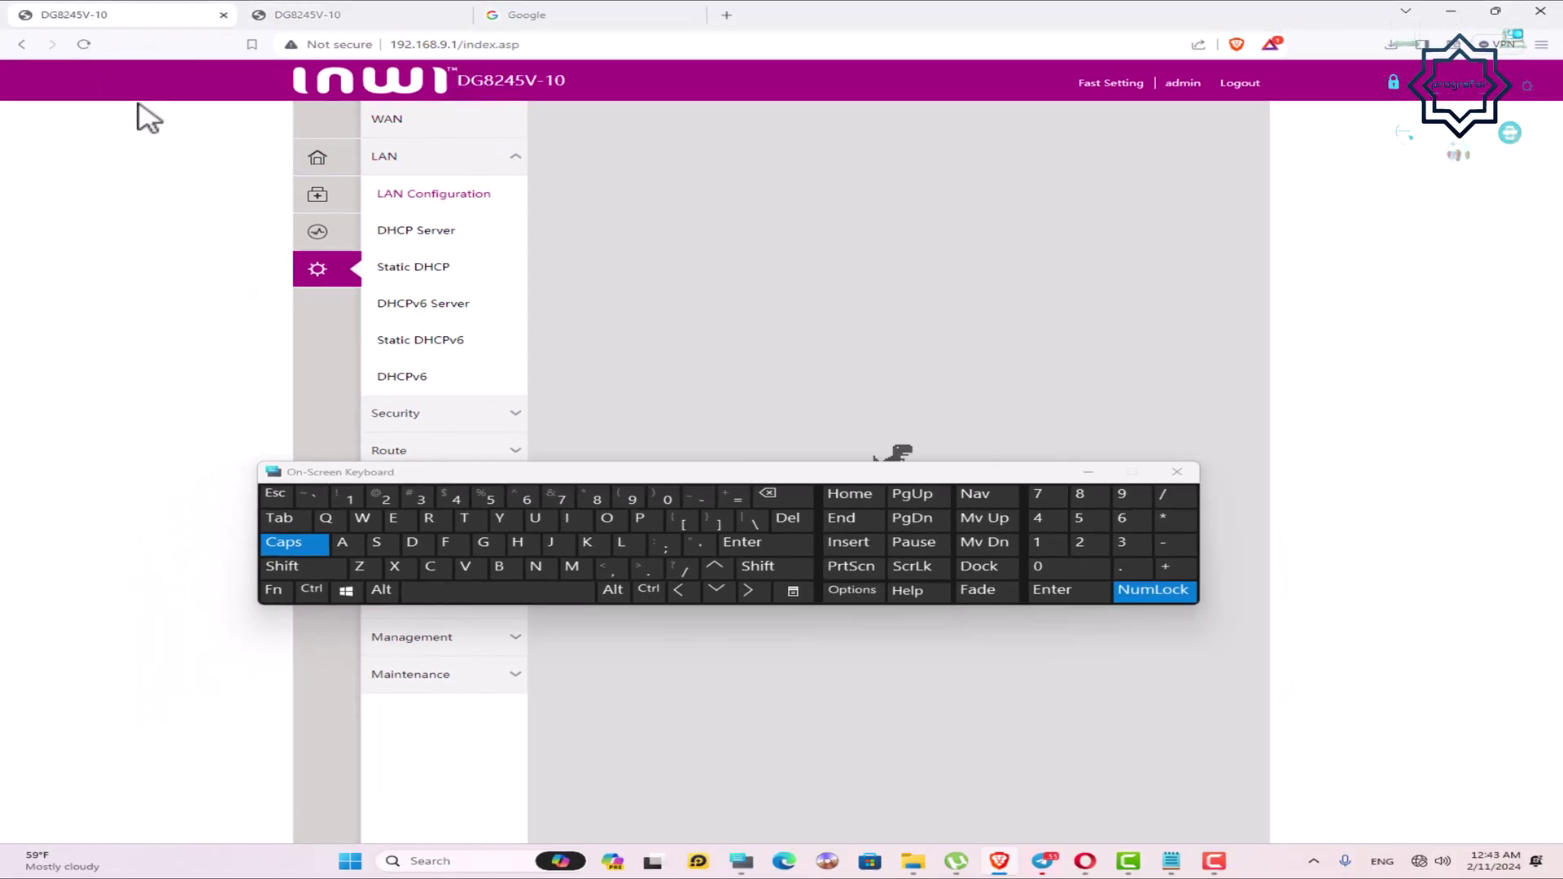
pyautogui.click(83, 45)
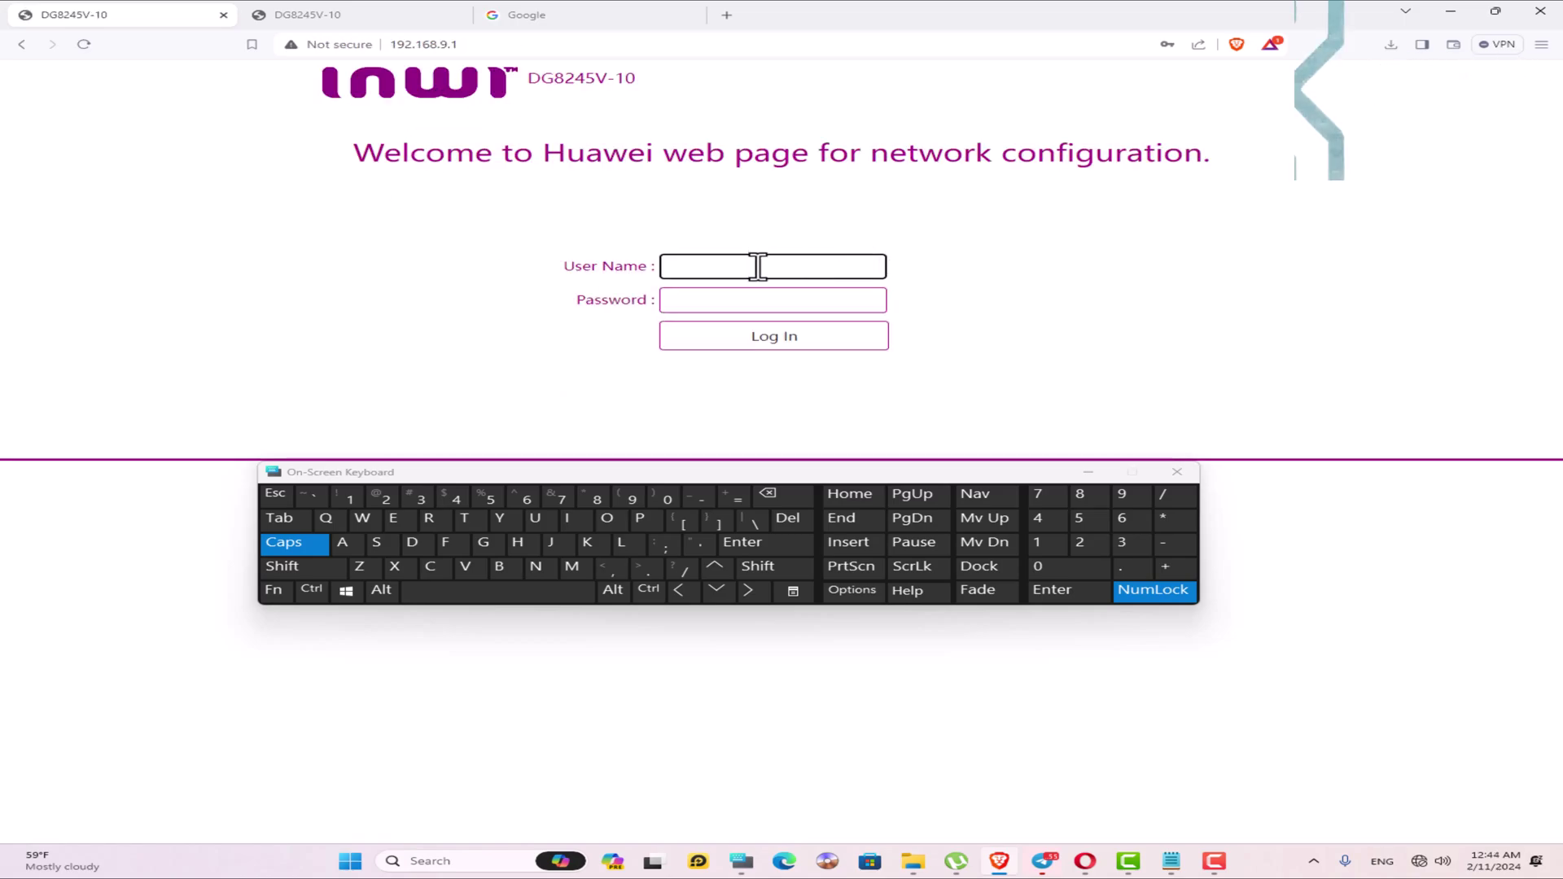
pyautogui.click(806, 300)
pyautogui.click(810, 314)
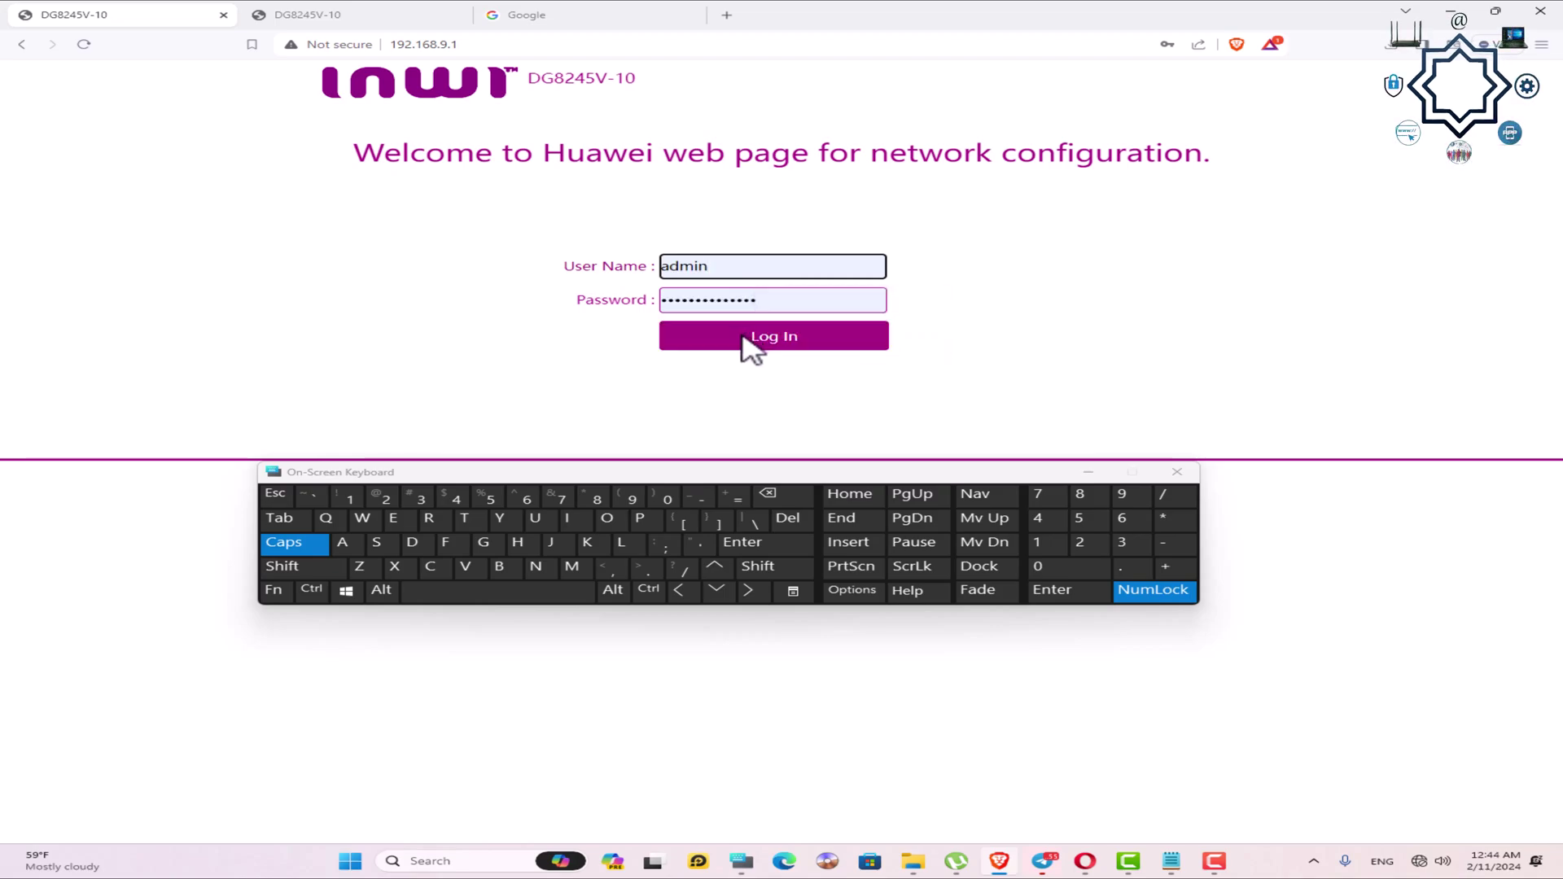
pyautogui.click(753, 338)
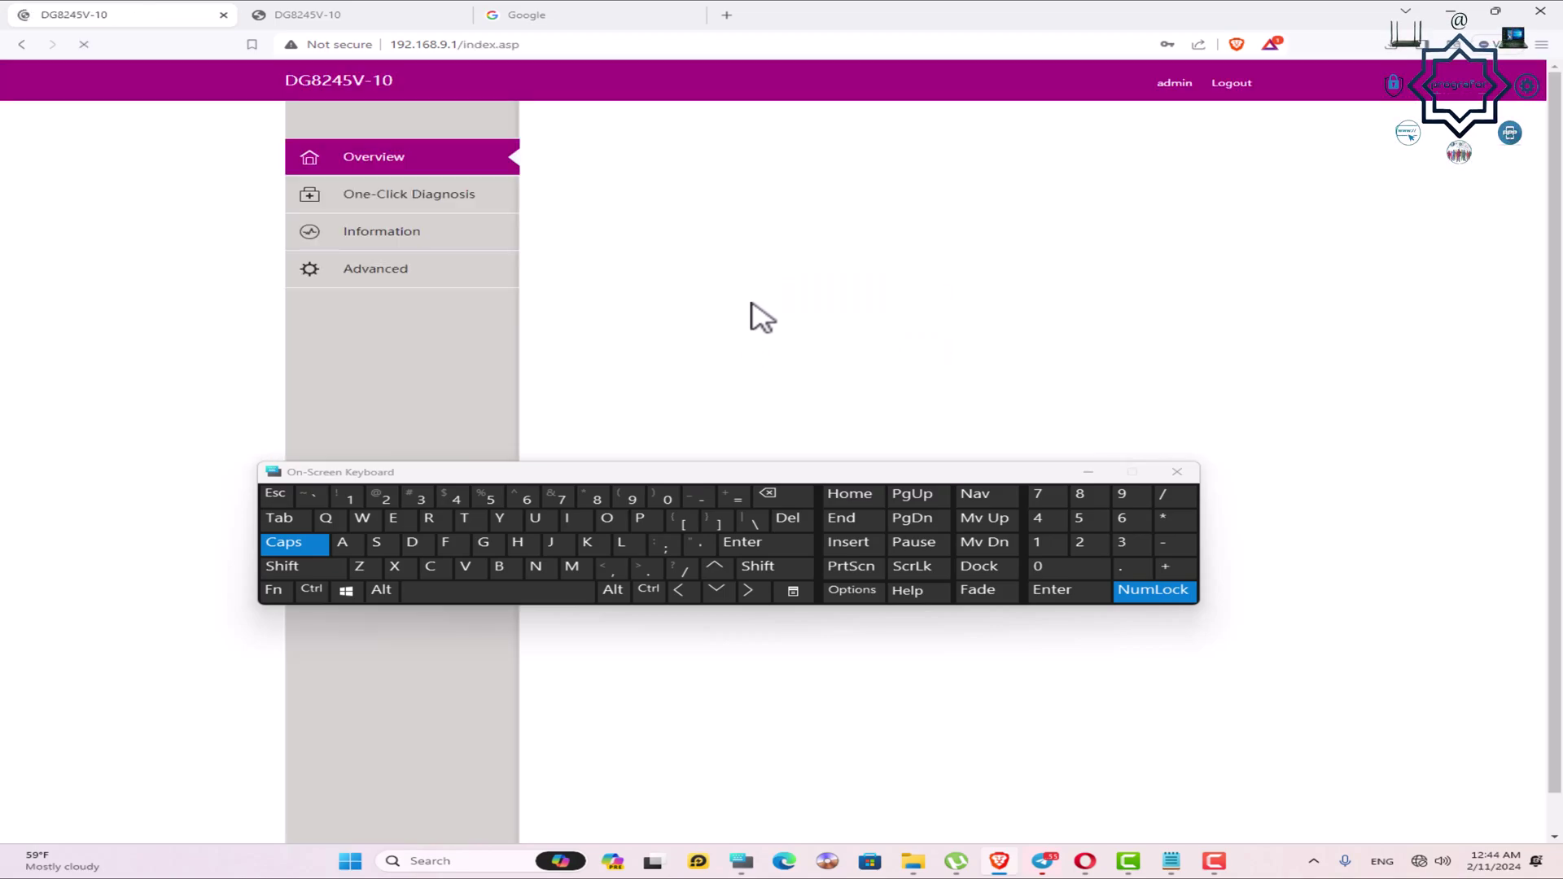
# Minimize the on-screen keyboard and open the router's Configuration File Management page in the advanced maintenance settings.
pyautogui.click(1088, 472)
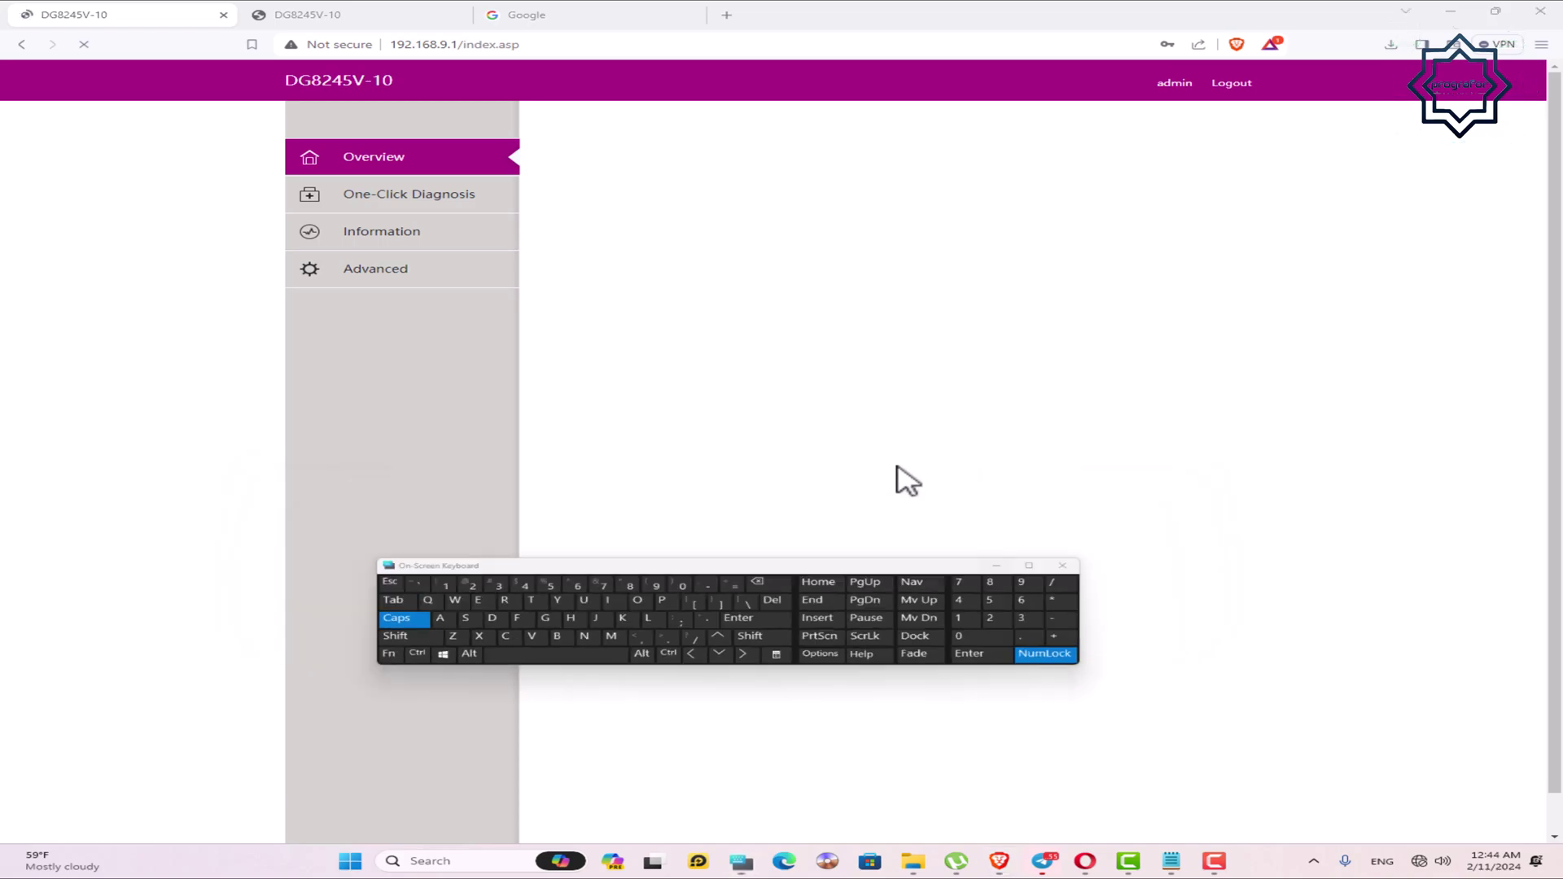
pyautogui.click(399, 278)
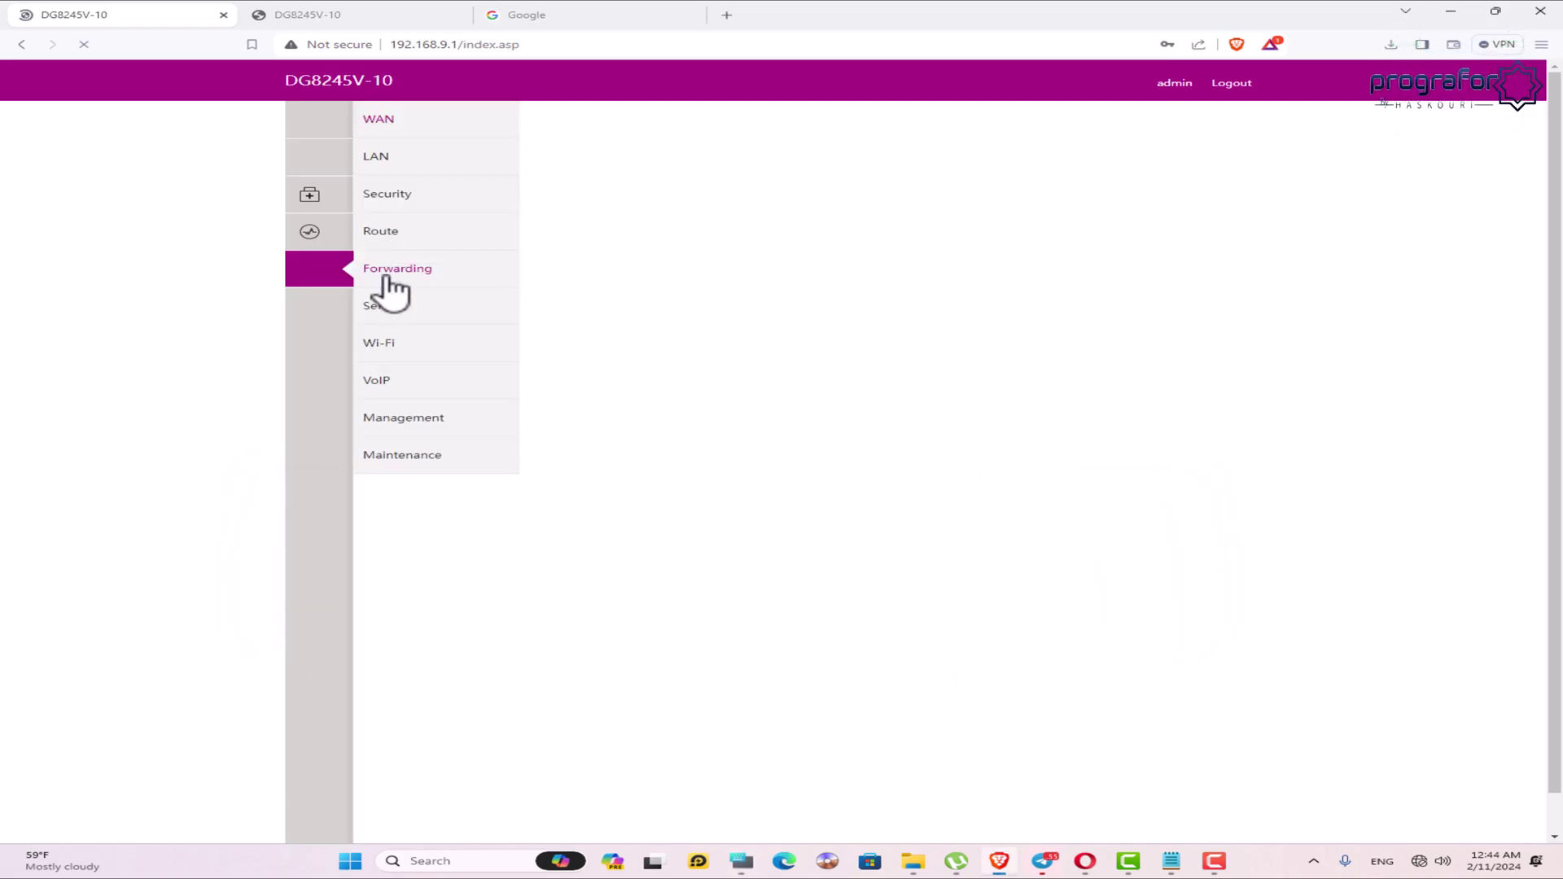
pyautogui.click(400, 466)
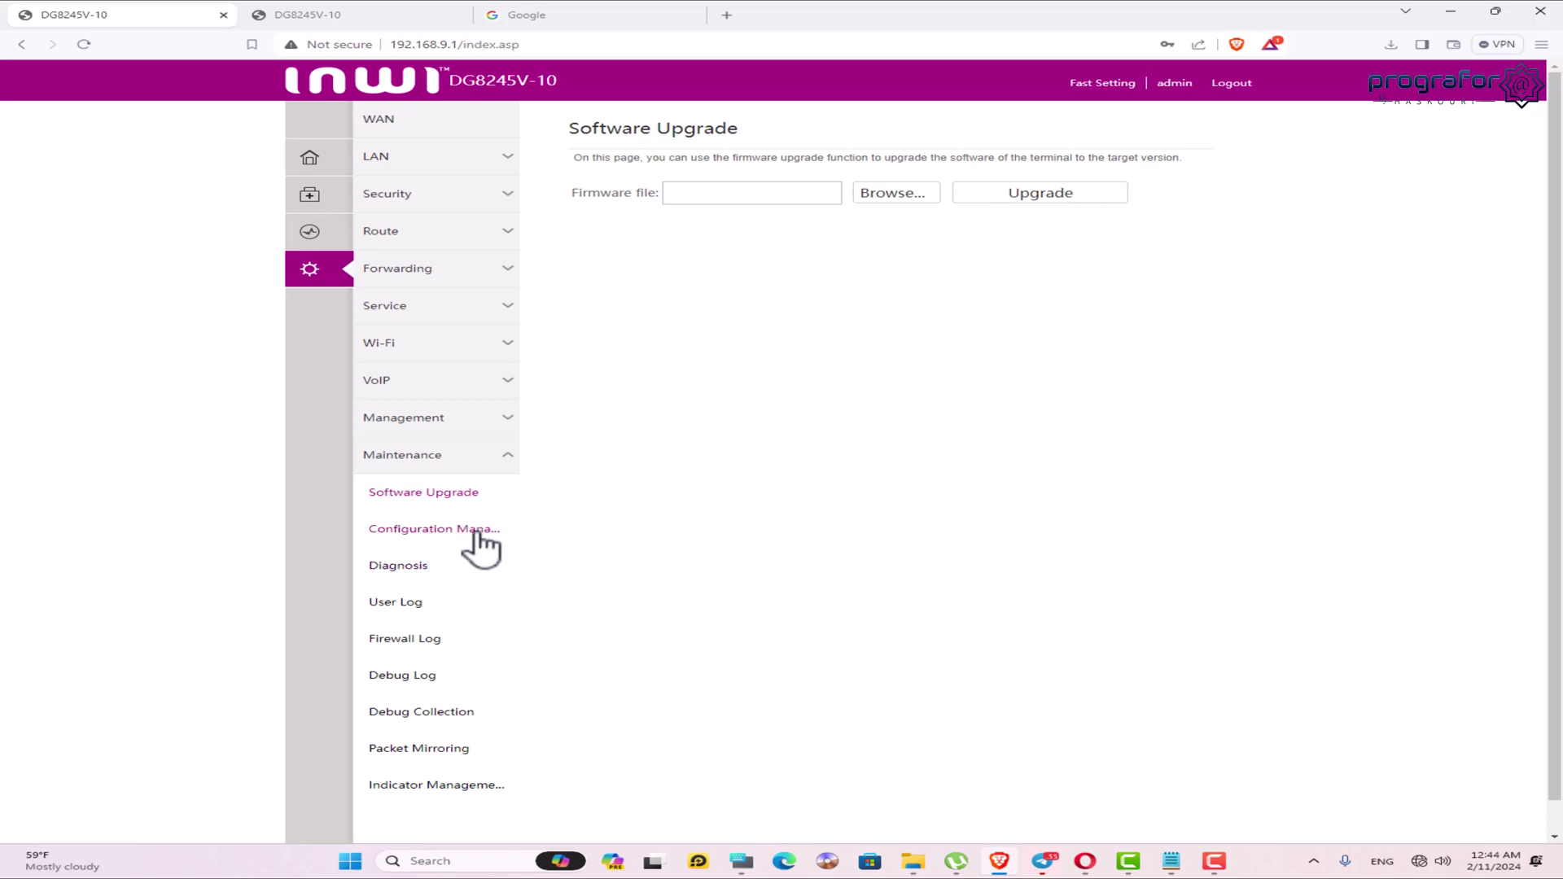
pyautogui.click(479, 531)
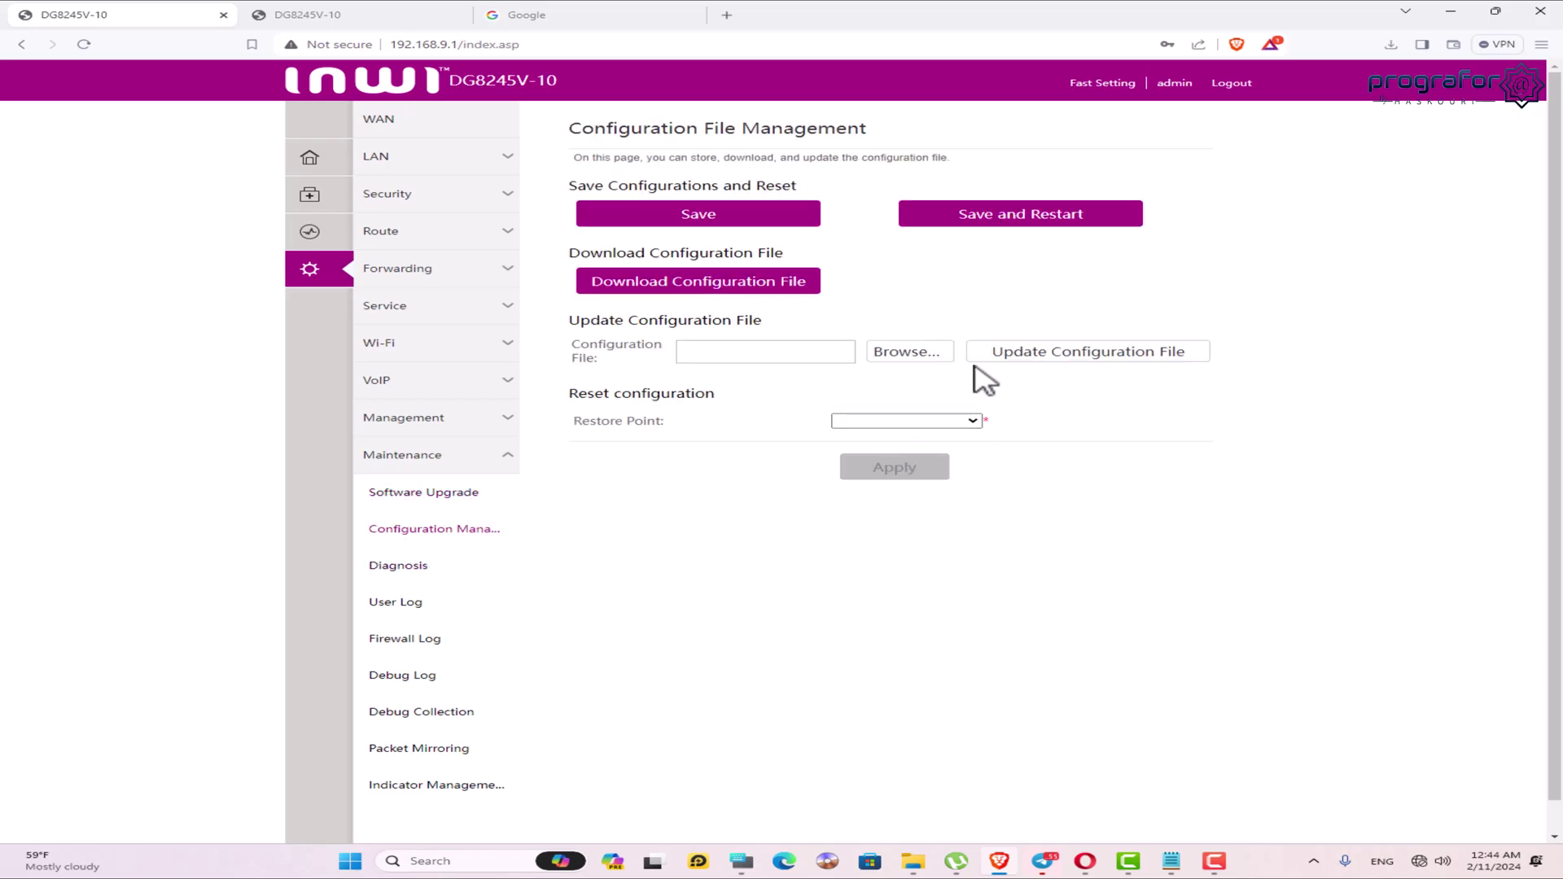
# Download the router's configuration file to the Desktop, saving it over the existing "prografor config huawei" XML file.
pyautogui.click(631, 281)
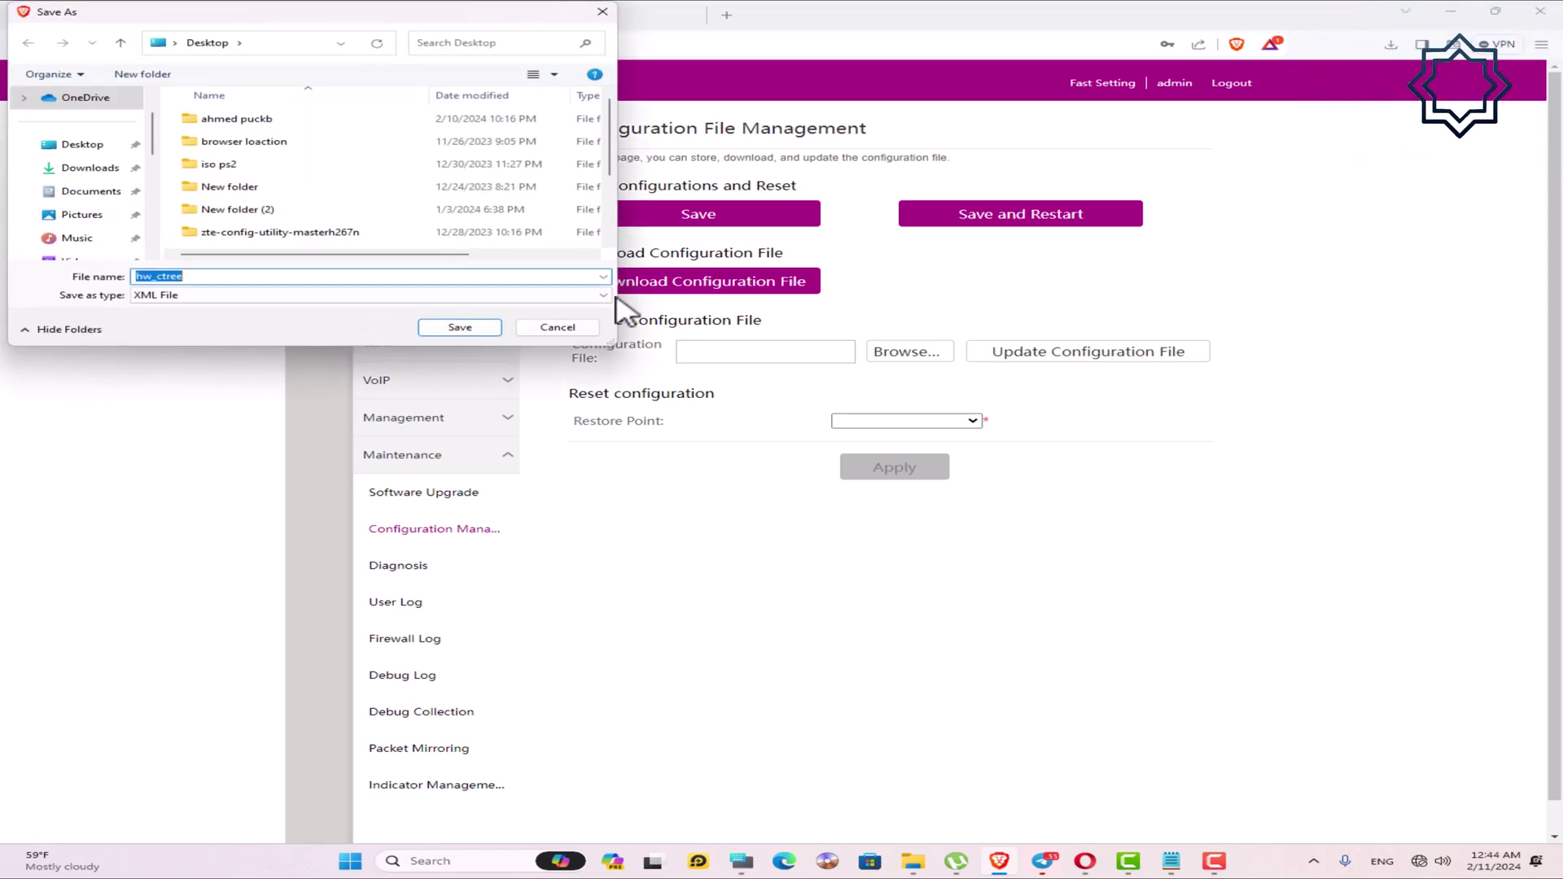
pyautogui.scroll(-2, 477, 202)
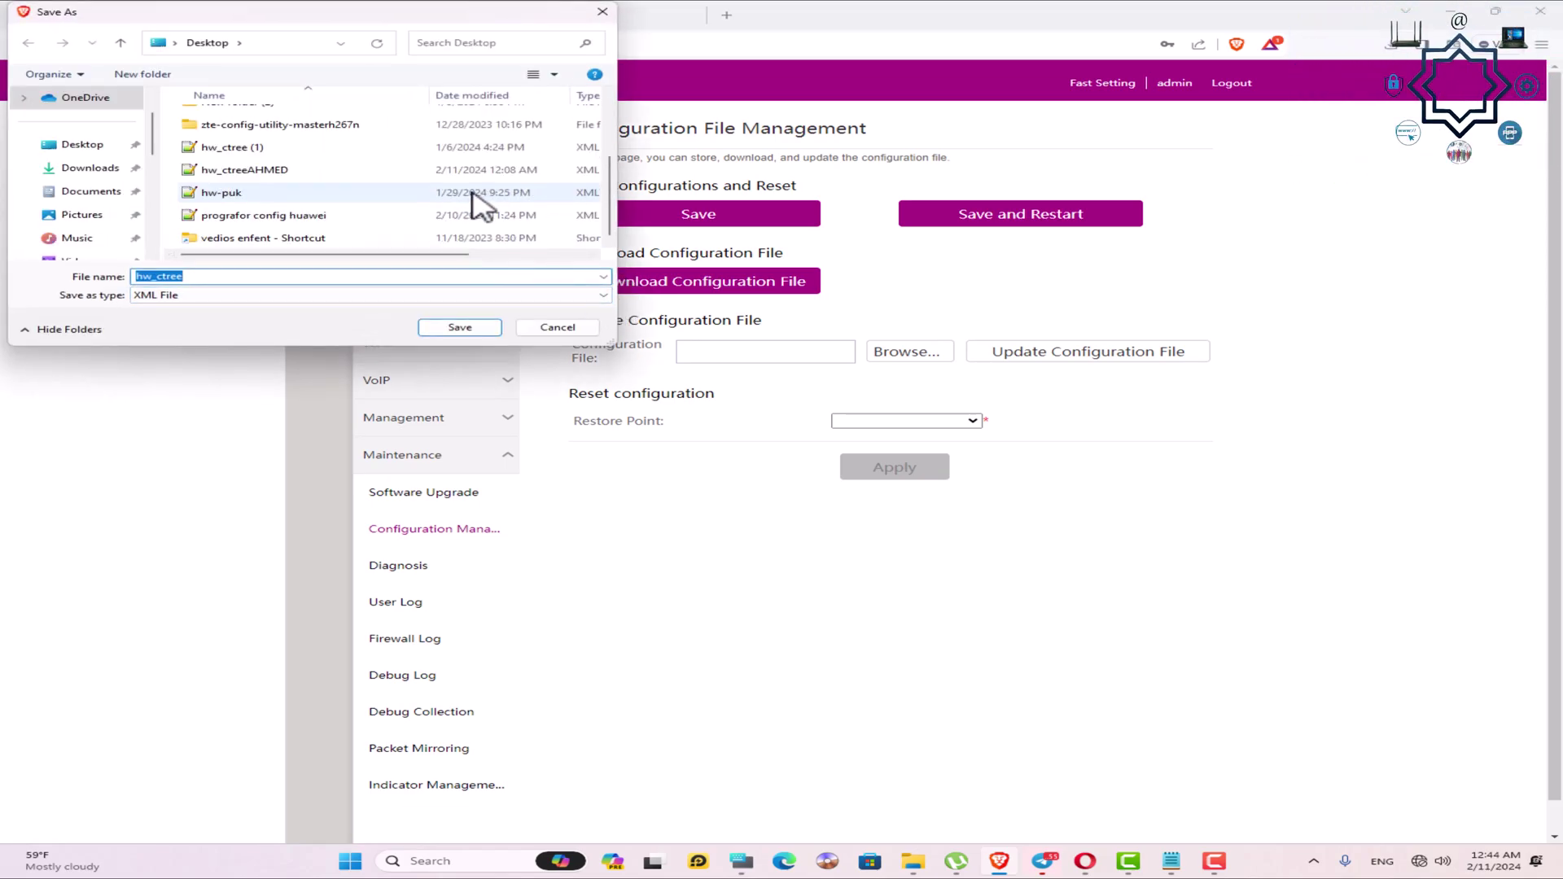
pyautogui.click(275, 216)
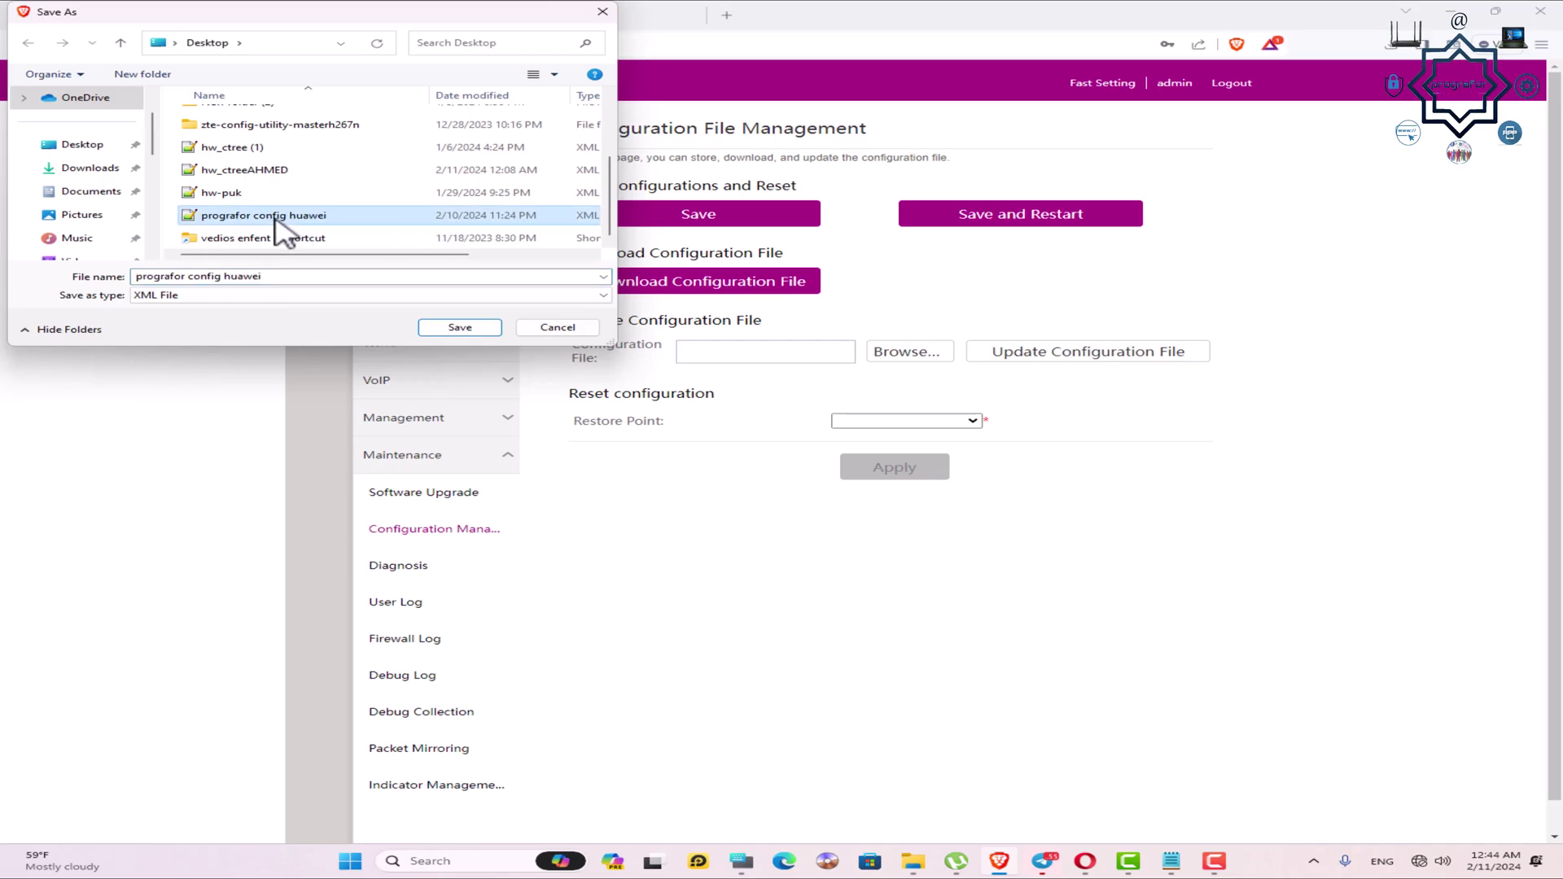
pyautogui.click(461, 329)
pyautogui.click(826, 436)
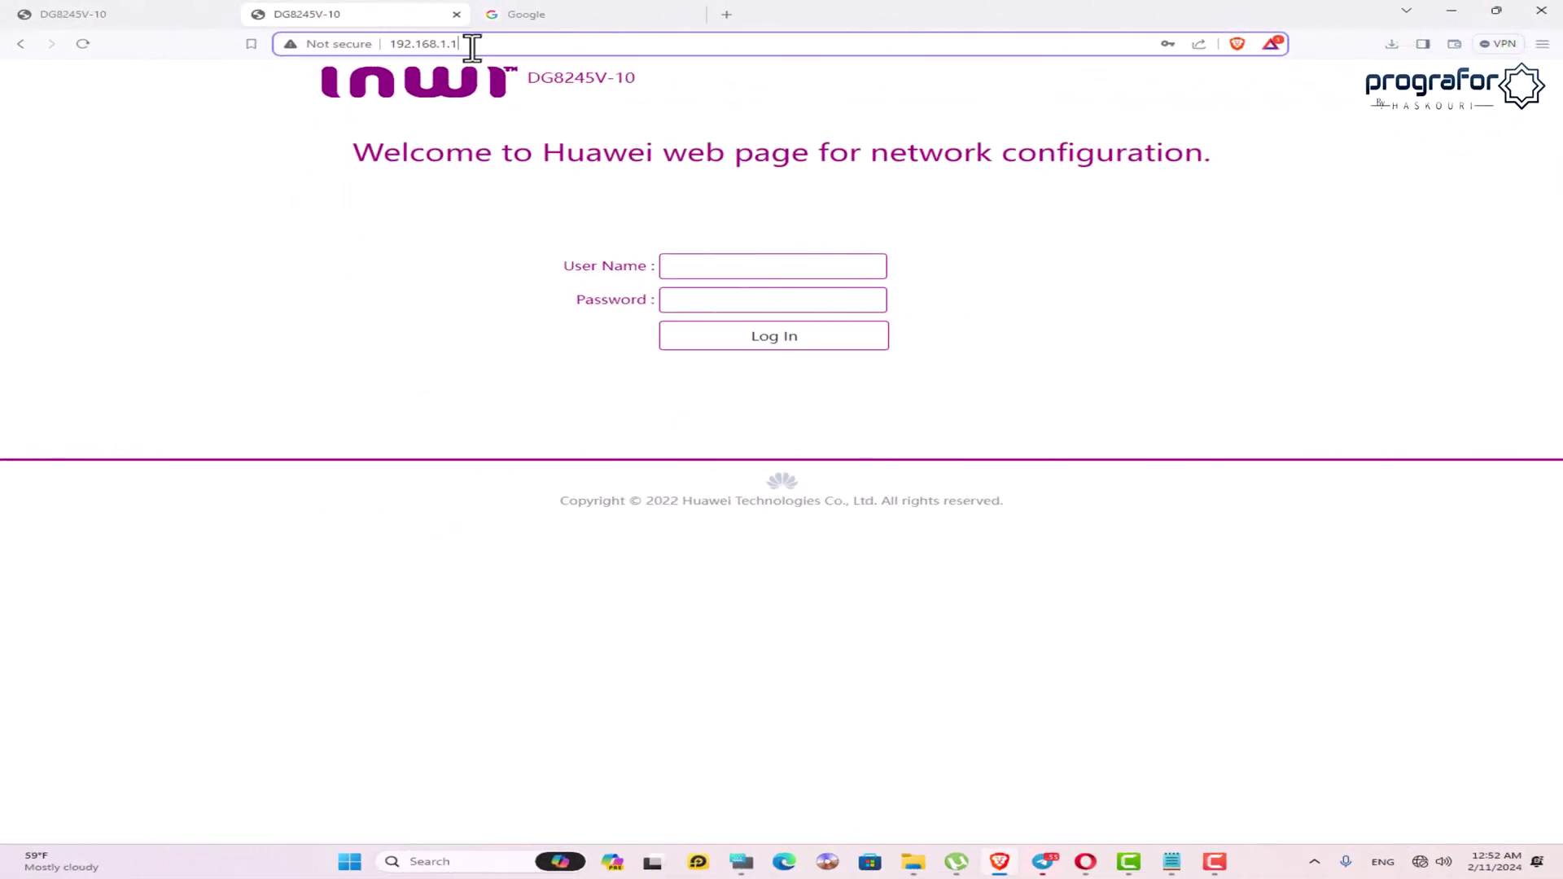
# Log in to the second router page at 192.168.1.1 as admin, filling in the account password.
pyautogui.moveTo(472, 46); pyautogui.dragTo(450, 46)
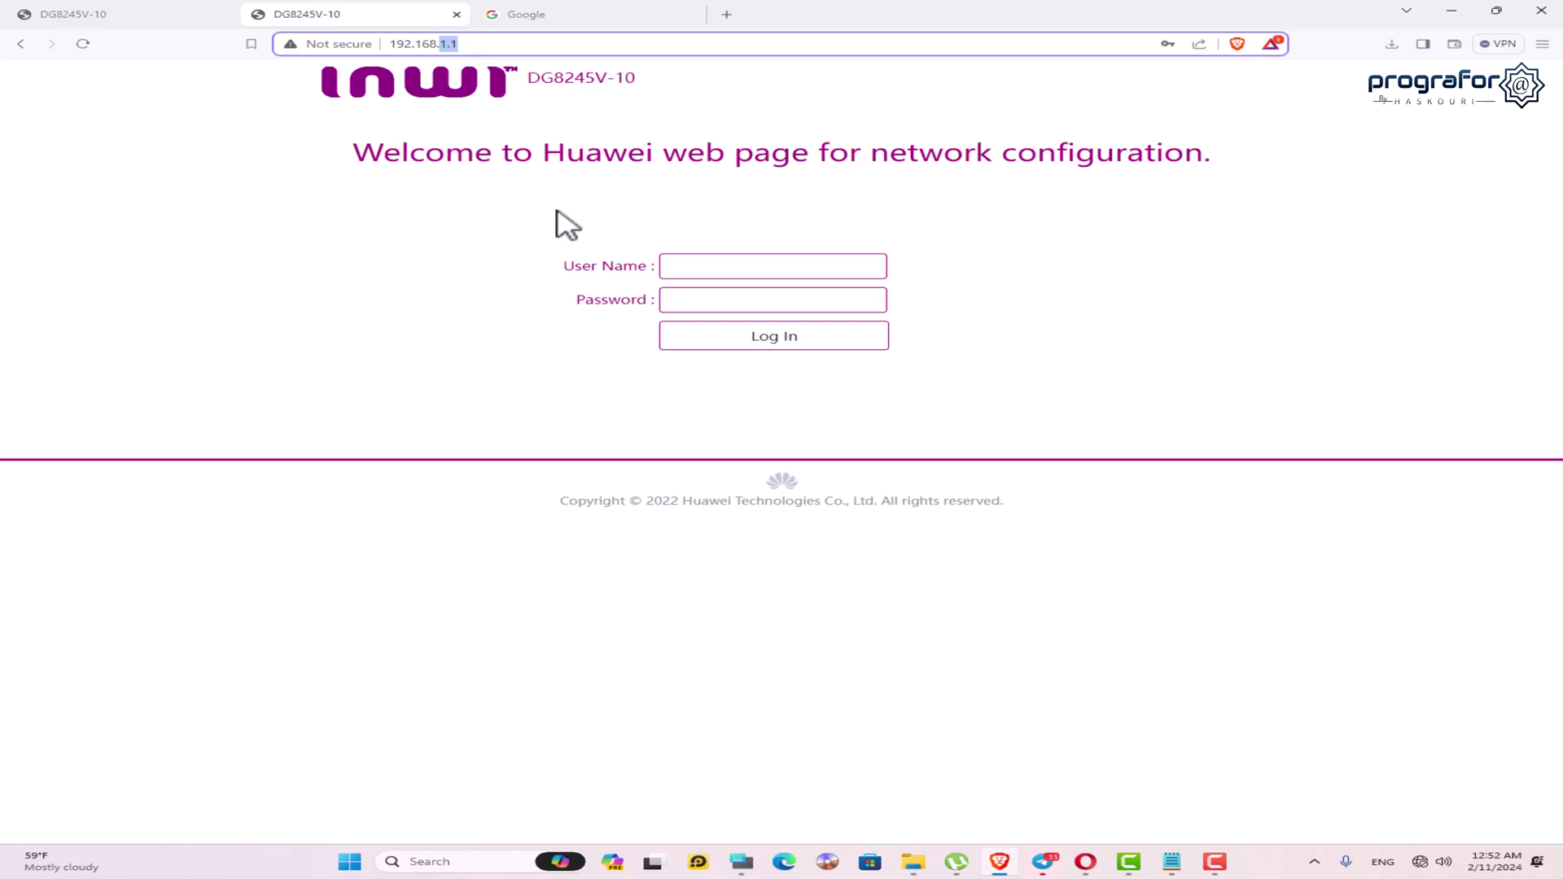
pyautogui.click(710, 262)
pyautogui.click(823, 319)
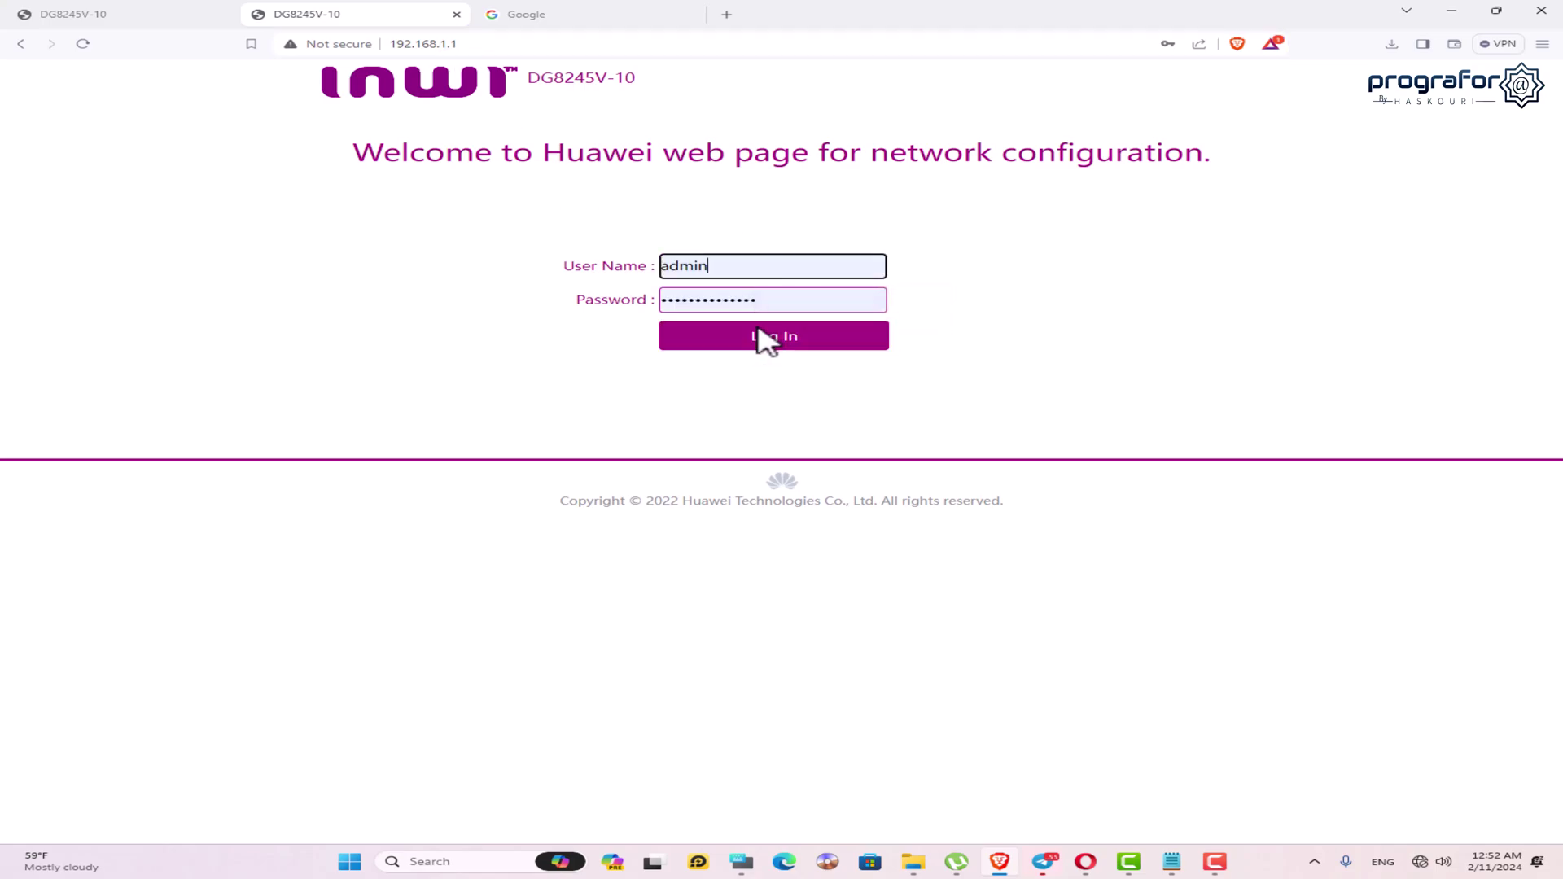
pyautogui.click(763, 340)
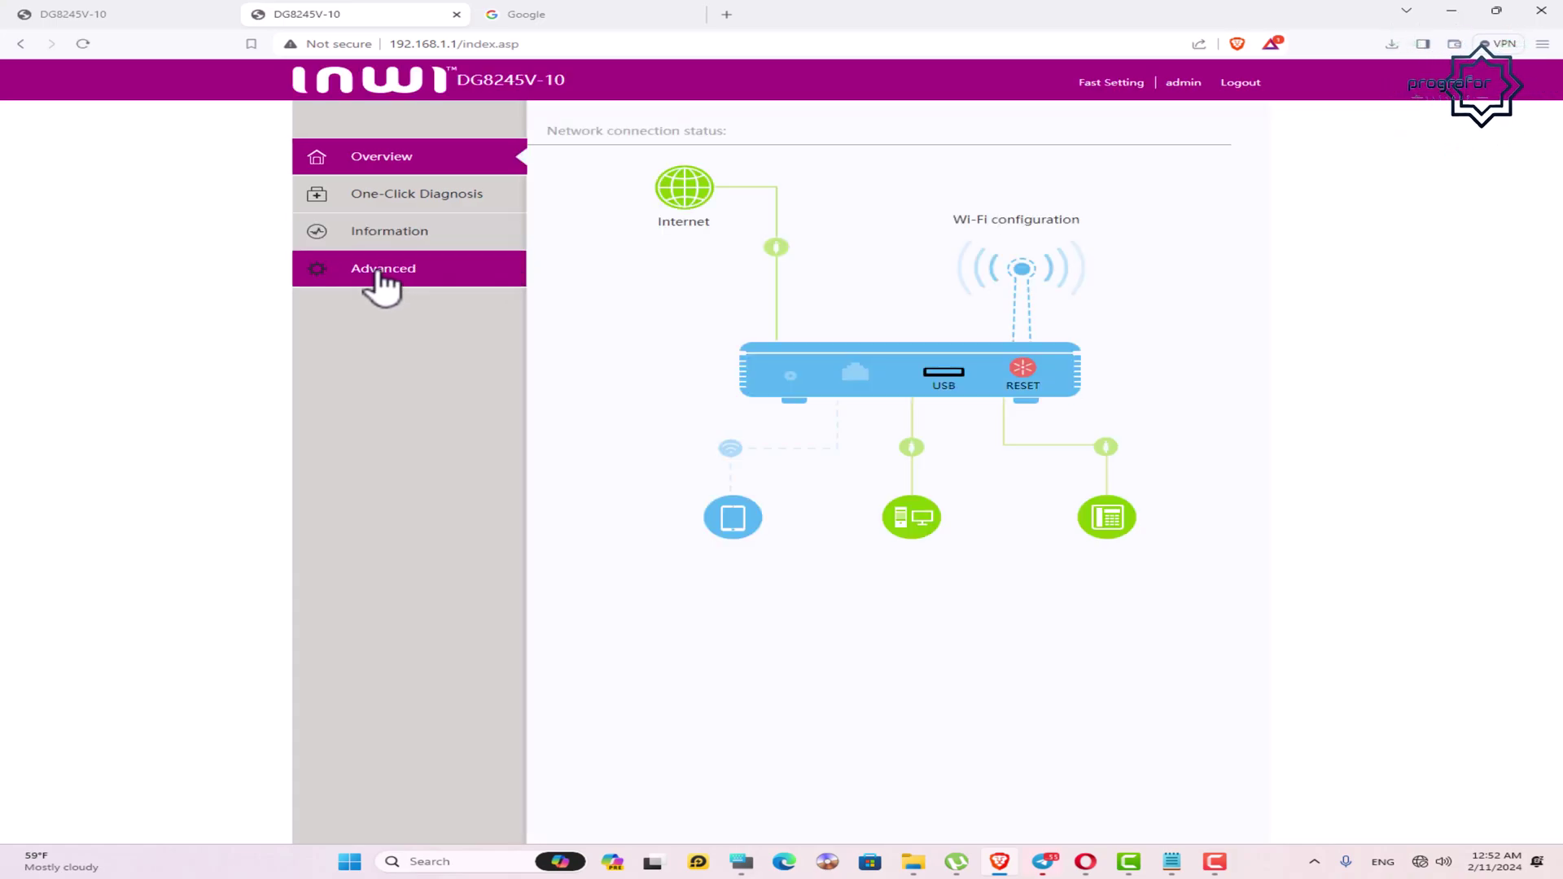
# Open this router's Configuration File Management page and inspect the empty spacer above the Reset configuration section in the developer tools.
pyautogui.click(381, 273)
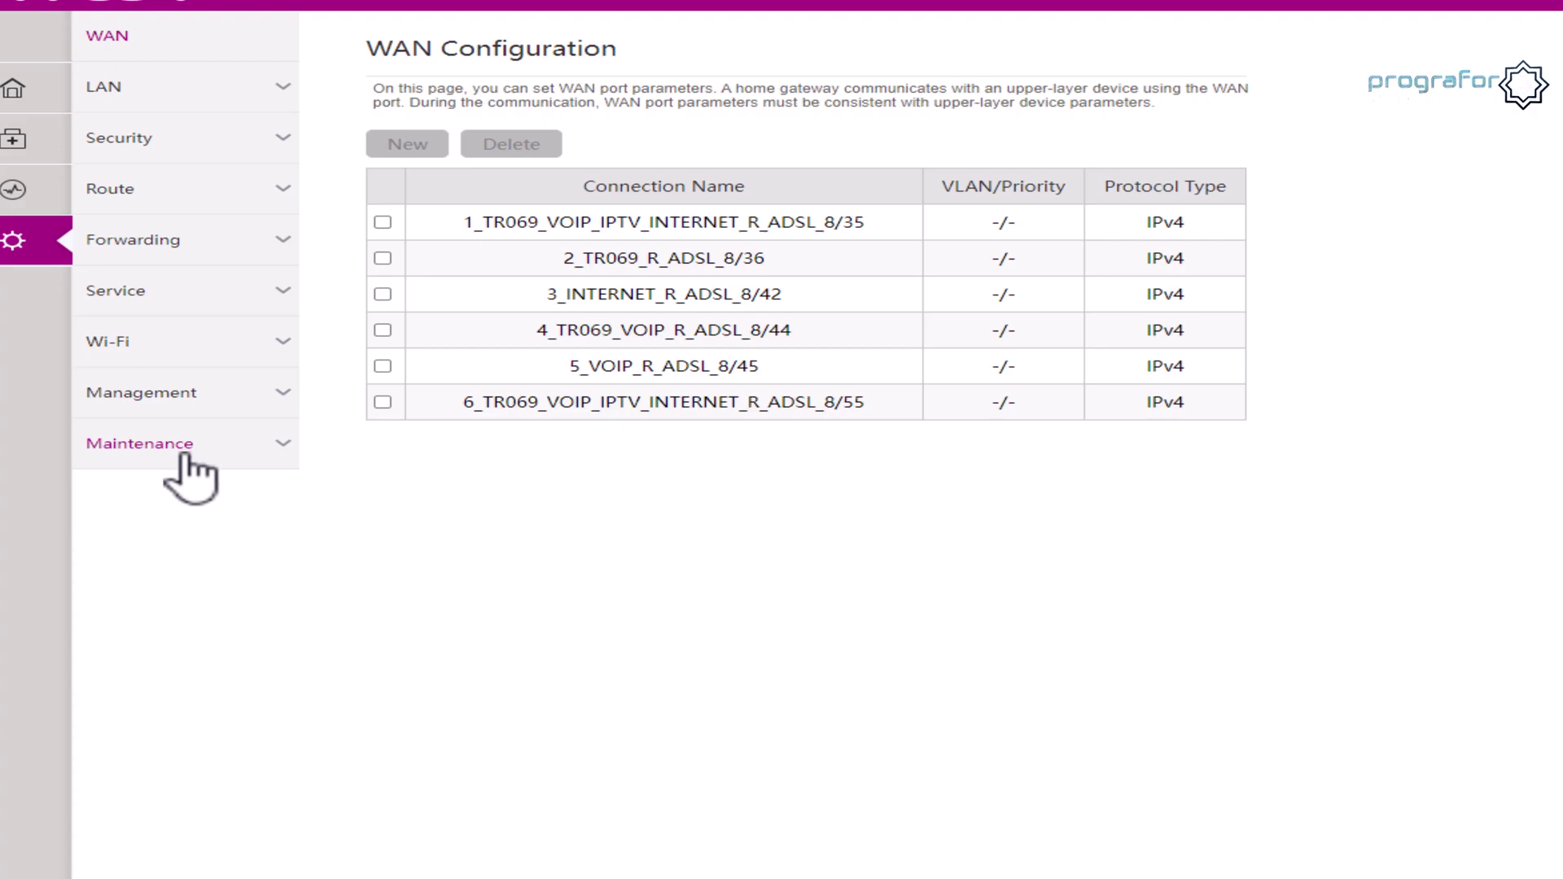
pyautogui.click(134, 446)
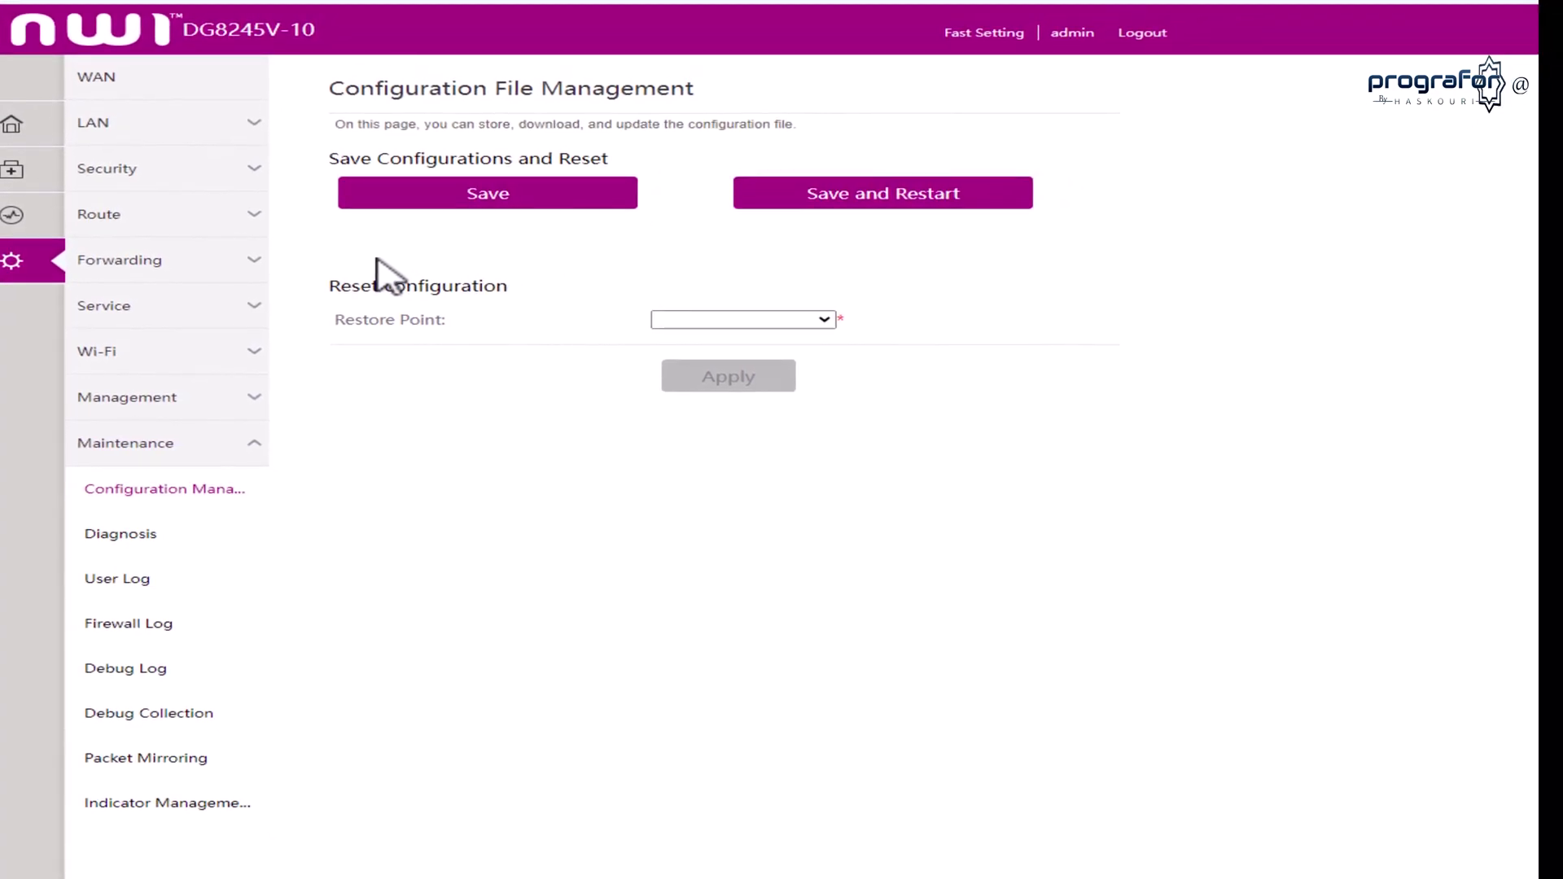
pyautogui.rightClick(376, 259)
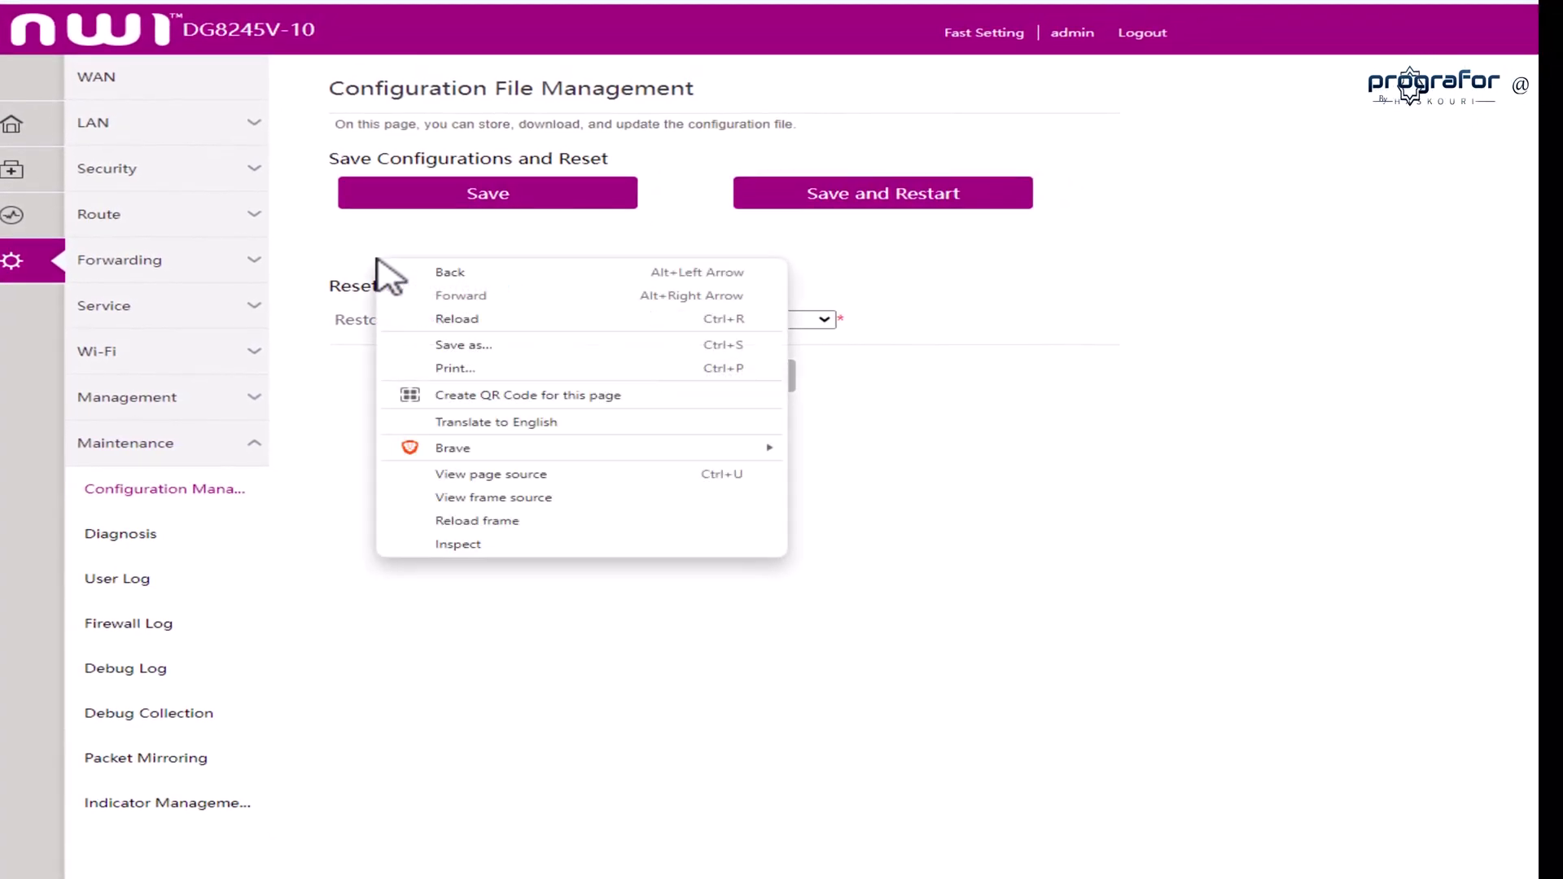
pyautogui.click(456, 543)
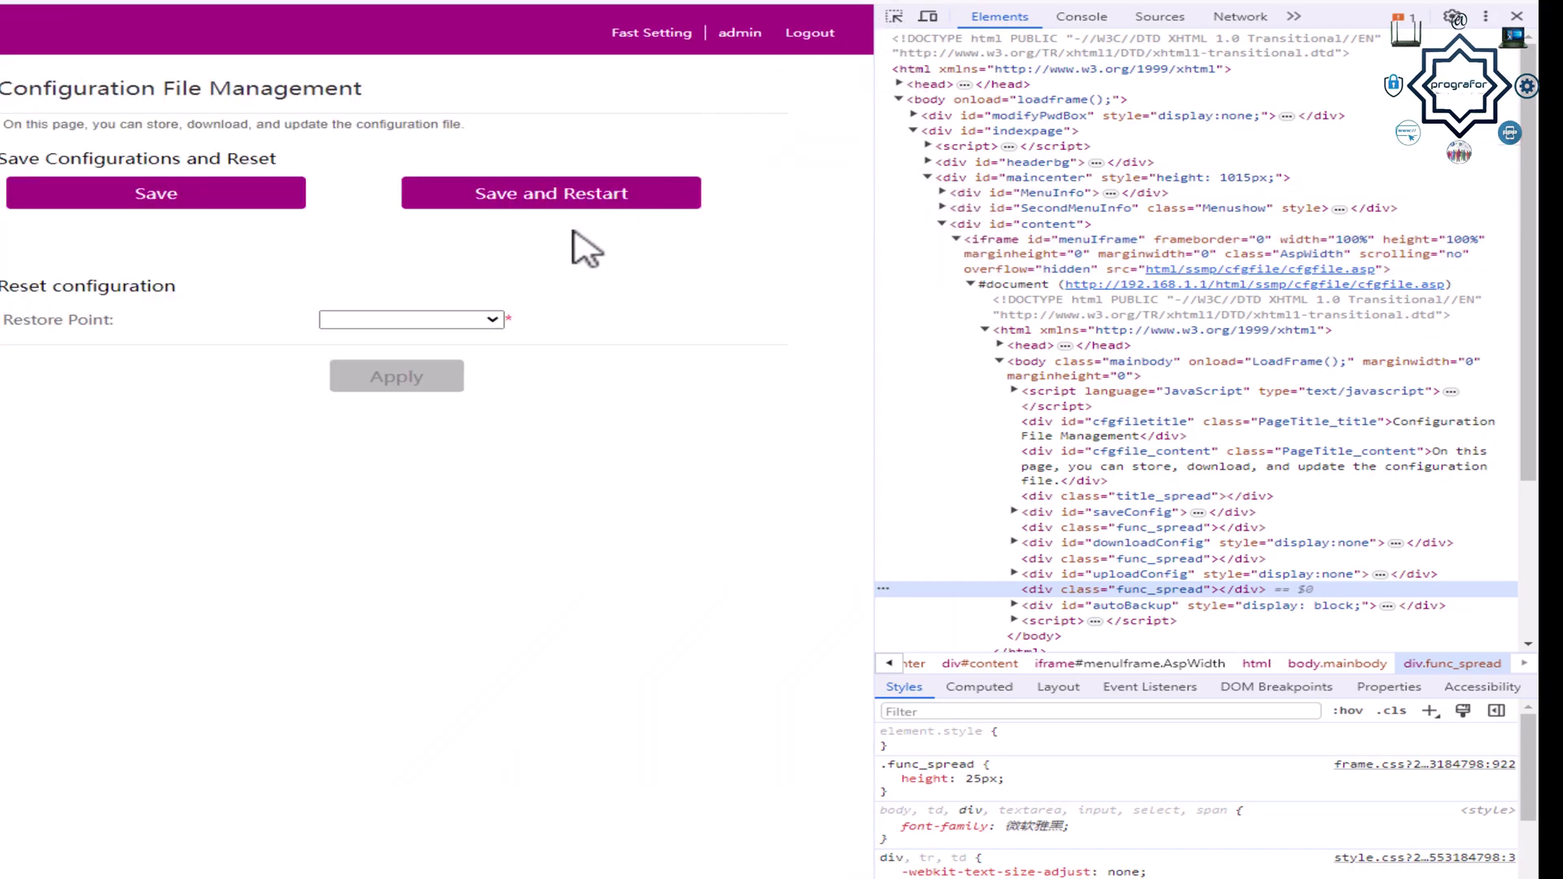
pyautogui.click(895, 19)
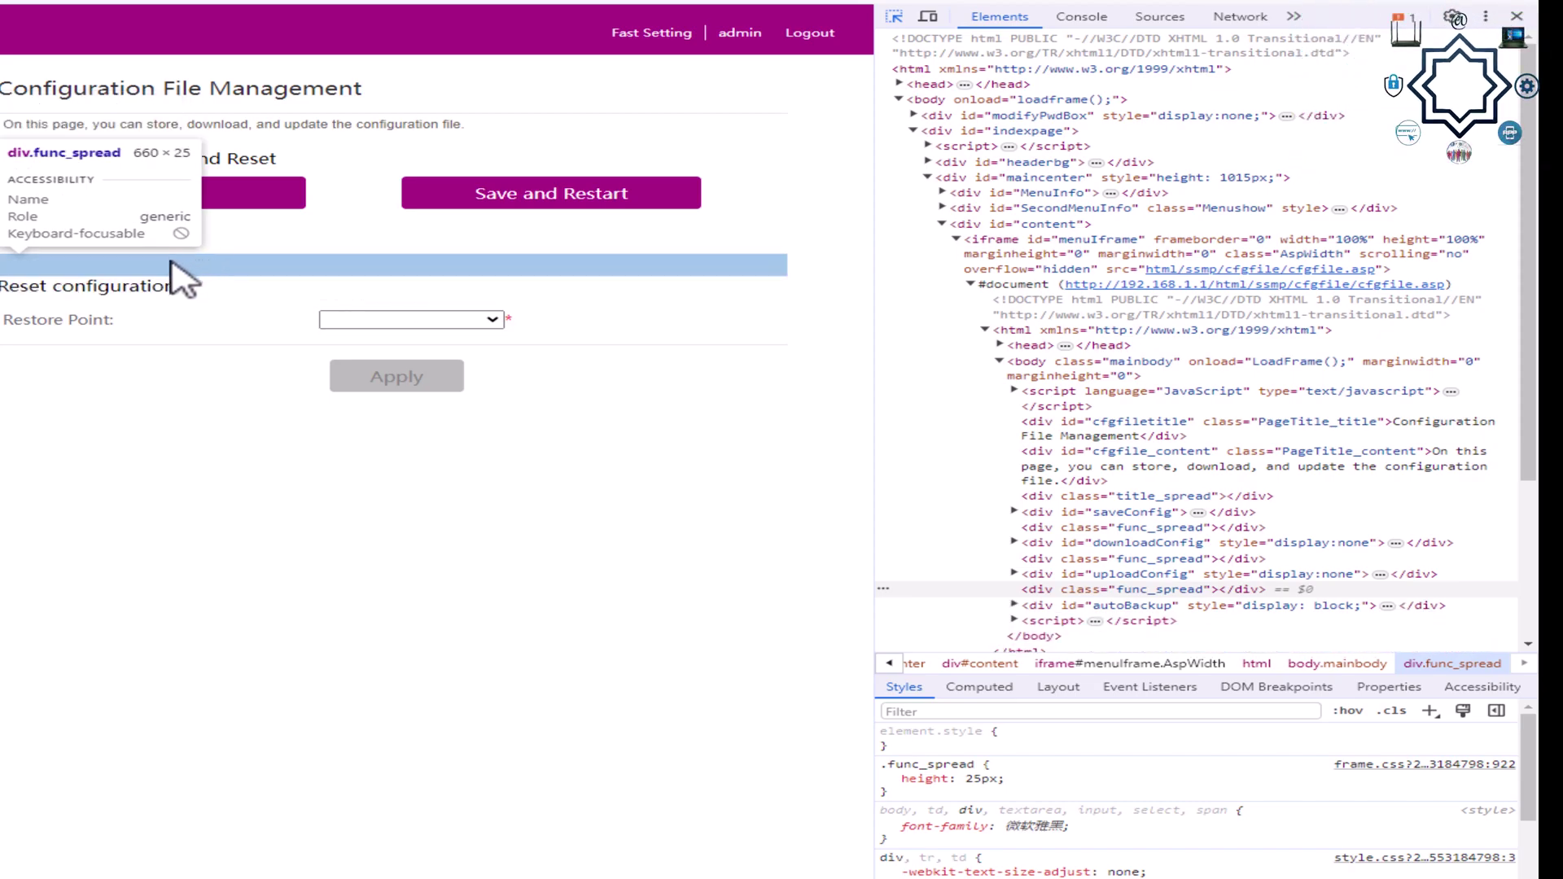
pyautogui.click(231, 270)
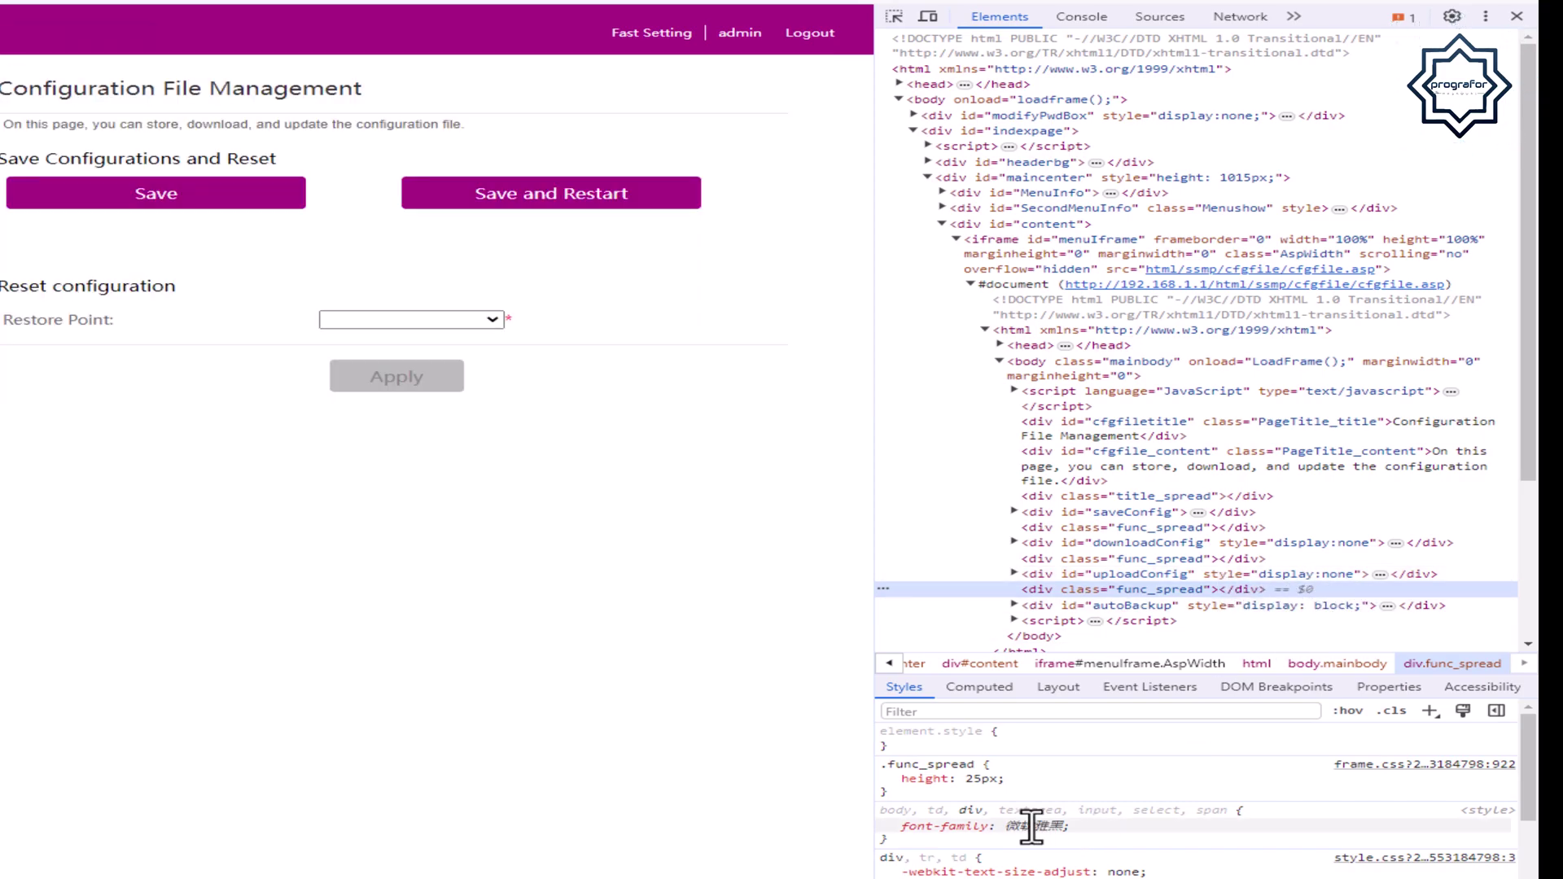
# Unhide the configuration download section by changing the display style of the downloadConfig div to SHOW, using the on-screen keyboard.
pyautogui.press('ctrl+super+o')
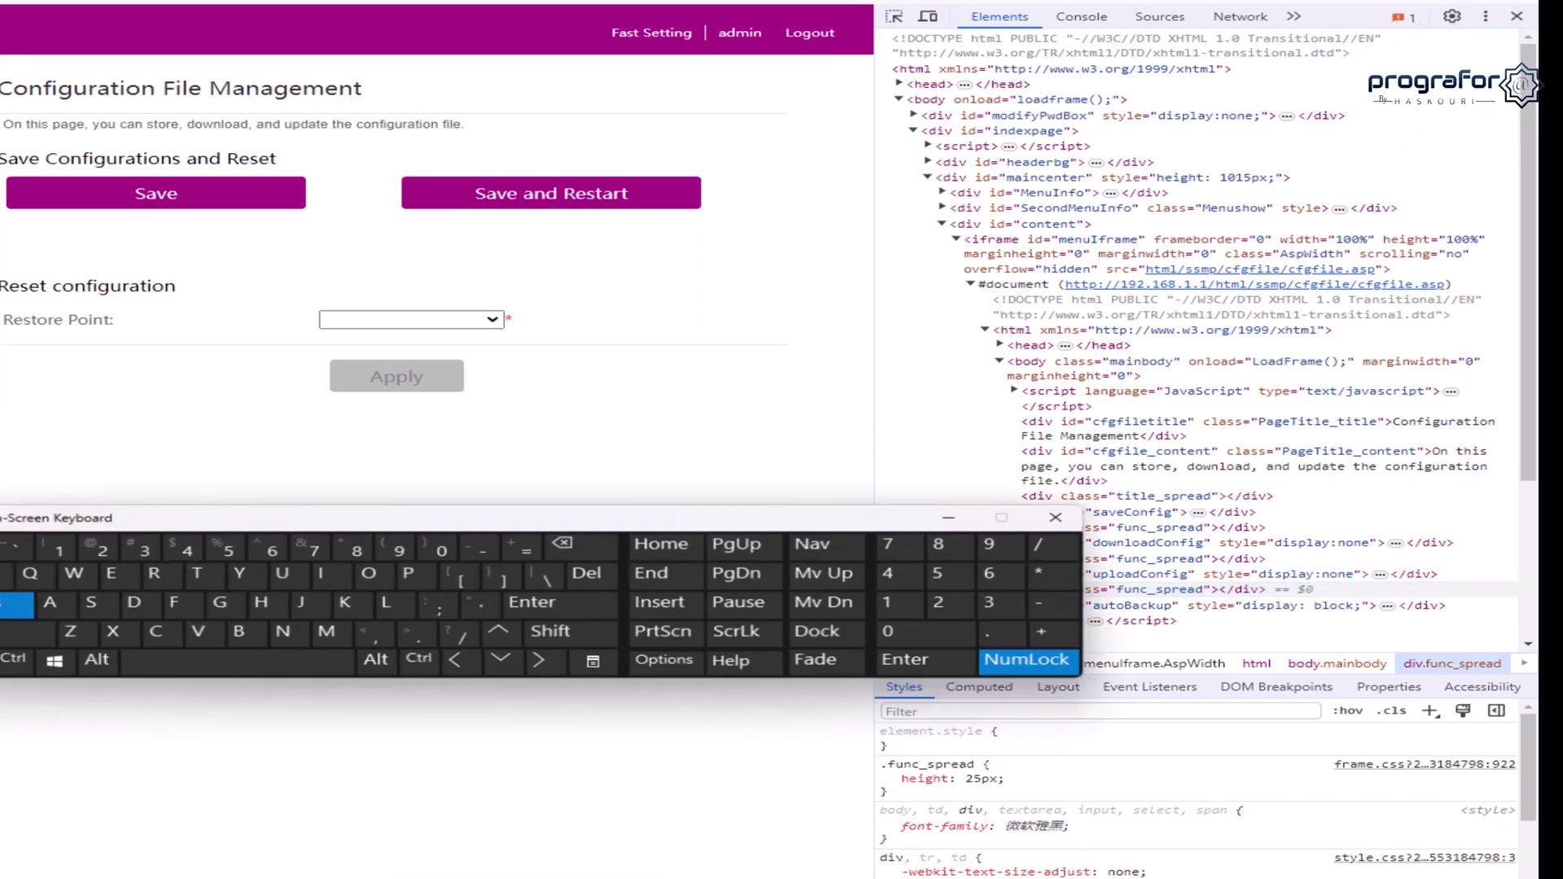
pyautogui.click(1355, 544)
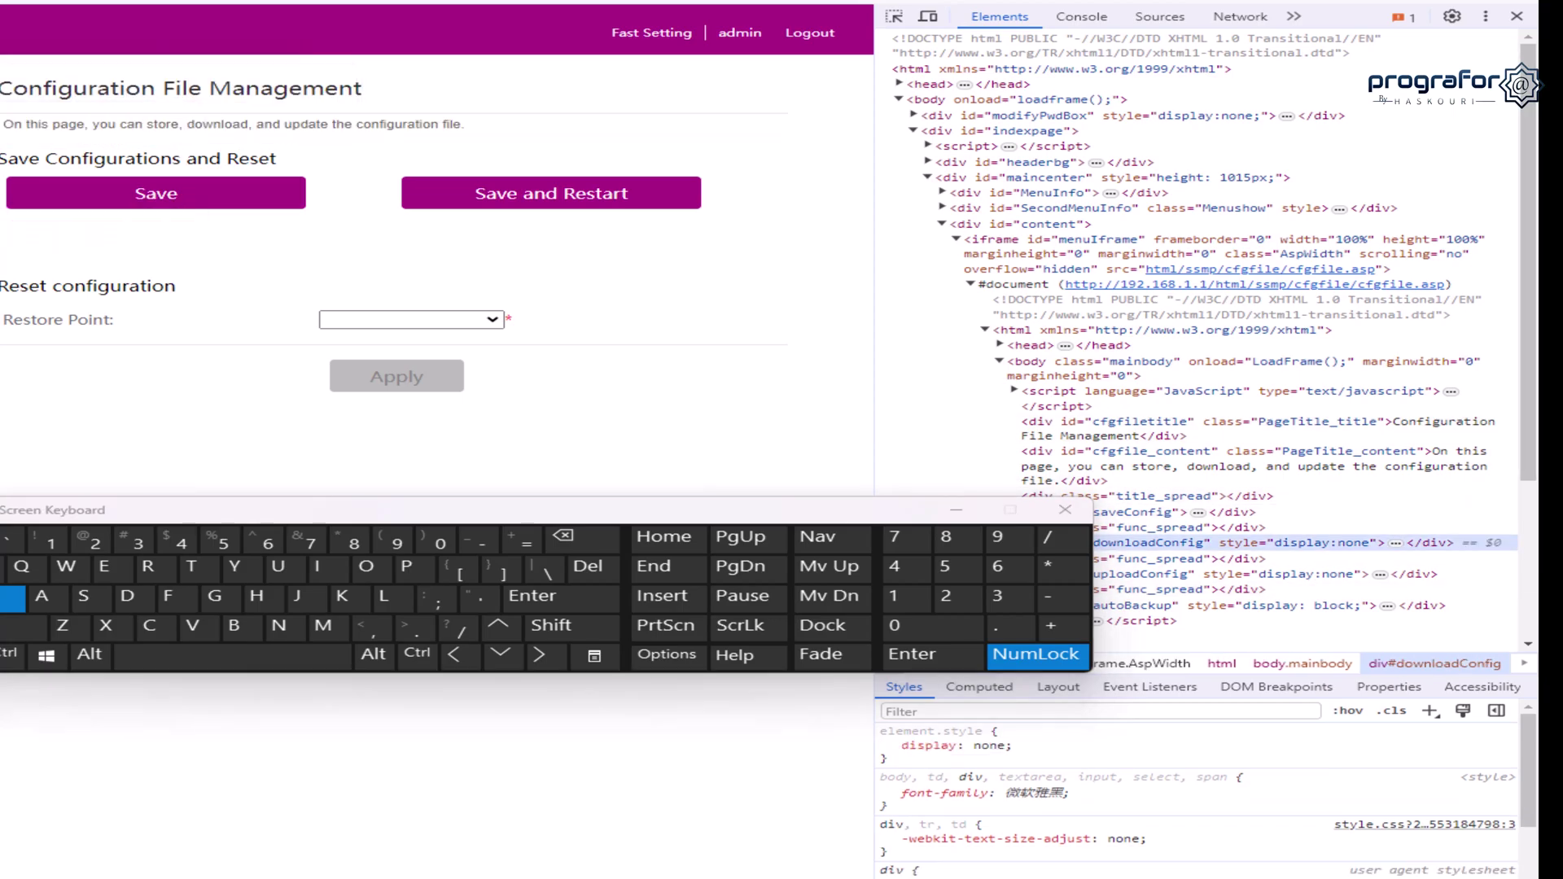
pyautogui.press('Return')
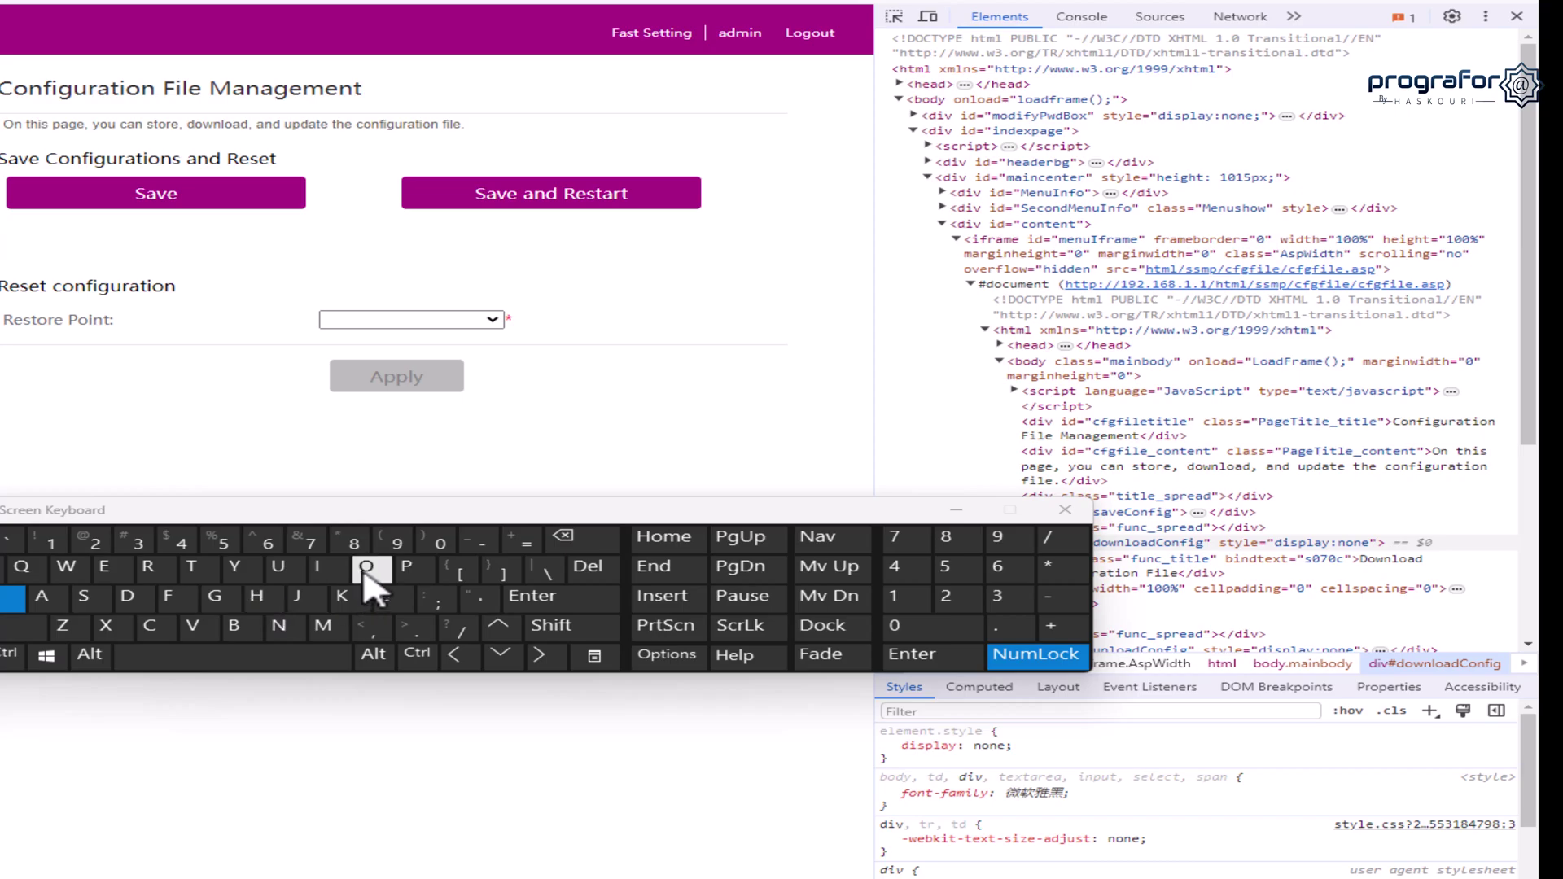
pyautogui.click(66, 567)
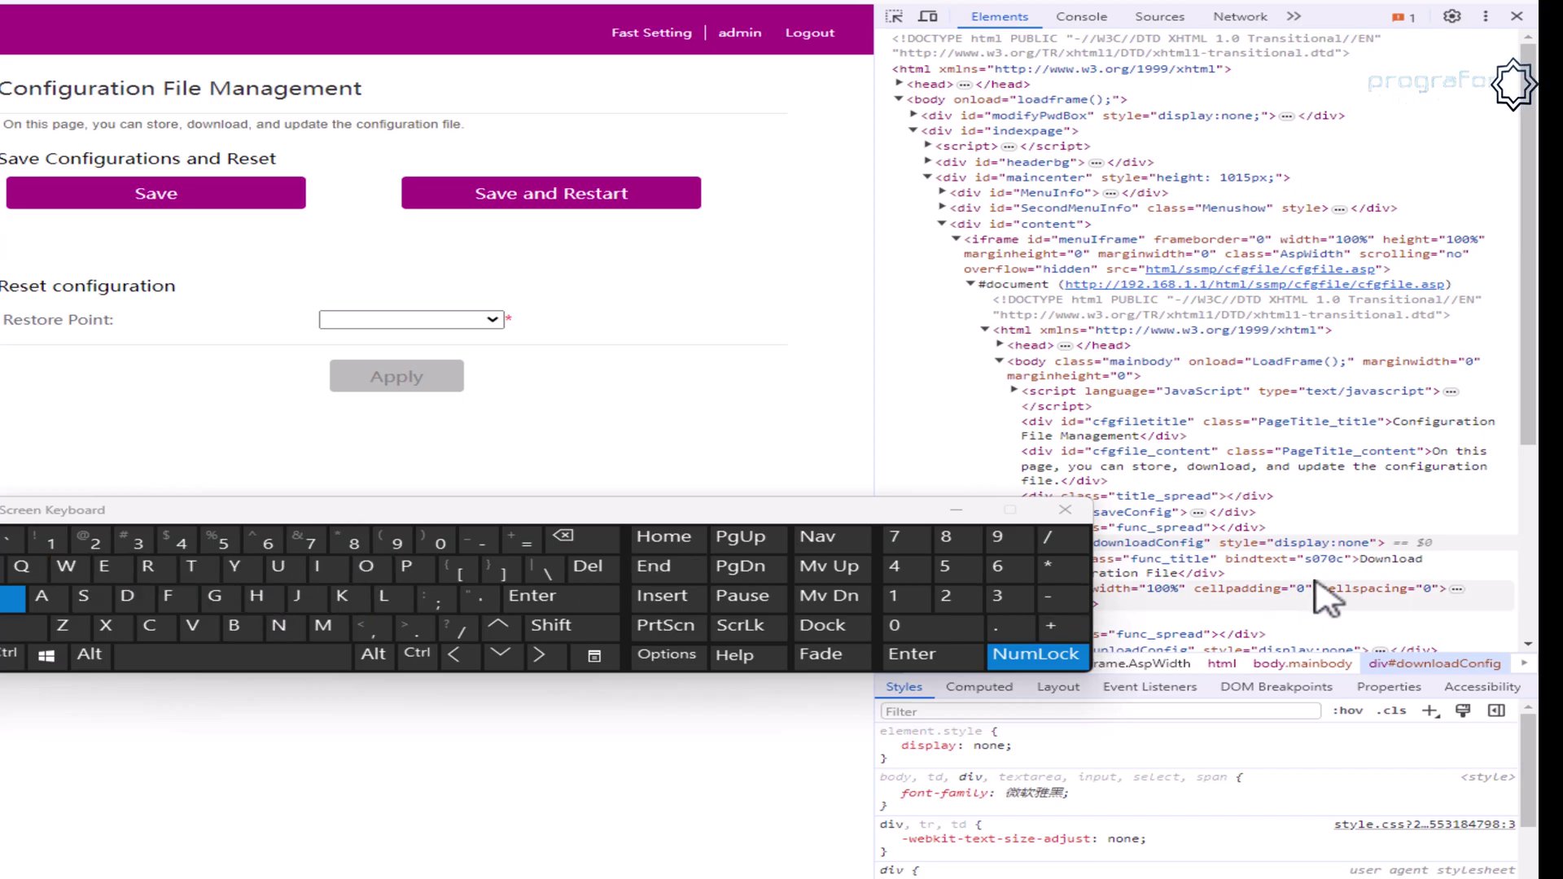
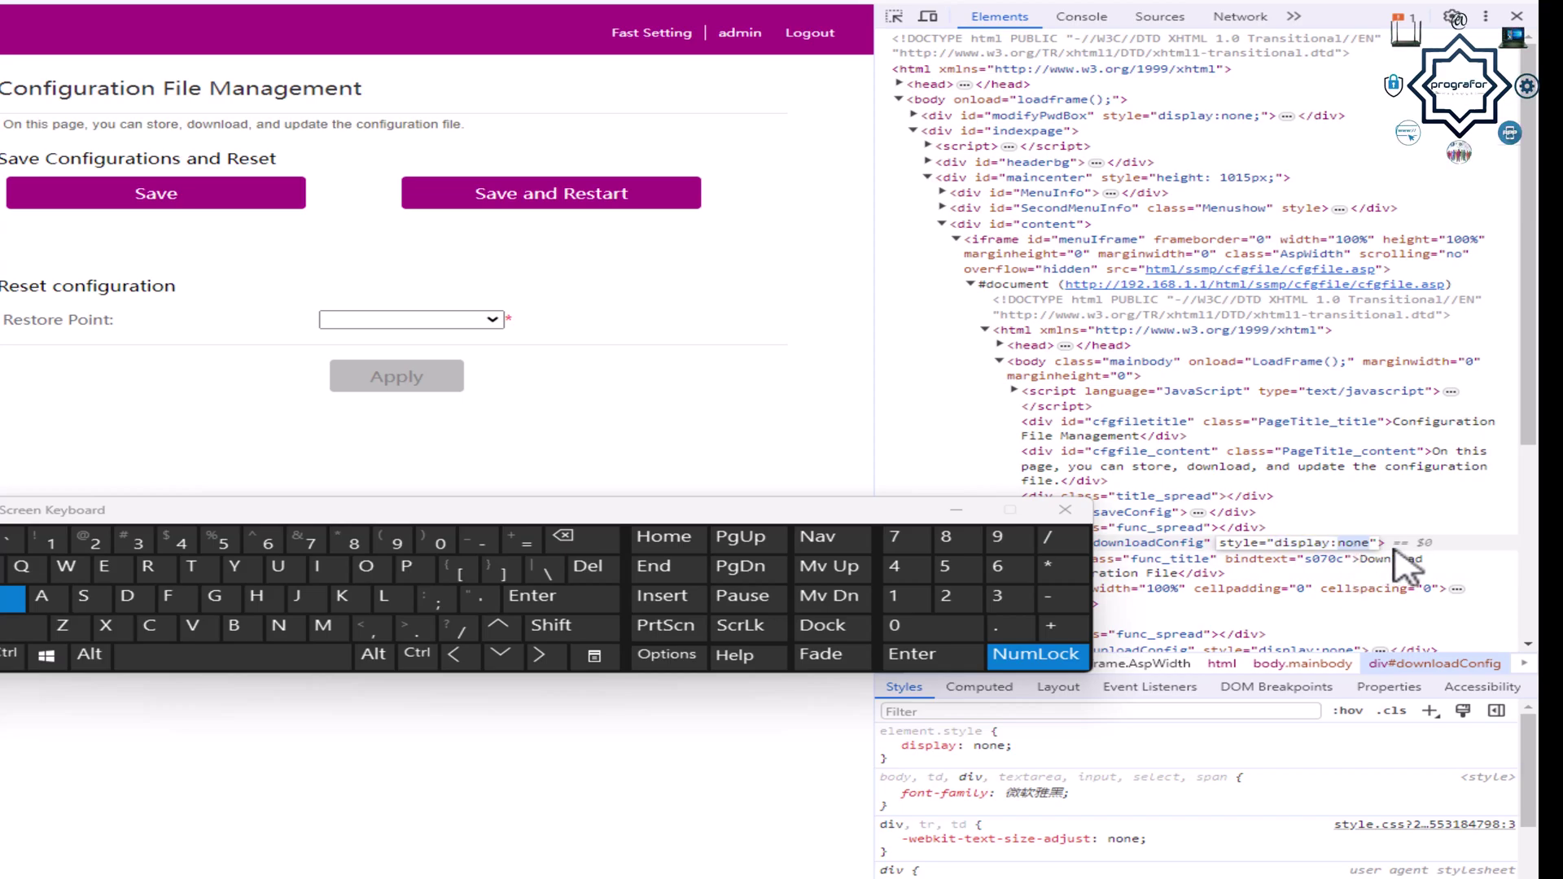
pyautogui.click(83, 596)
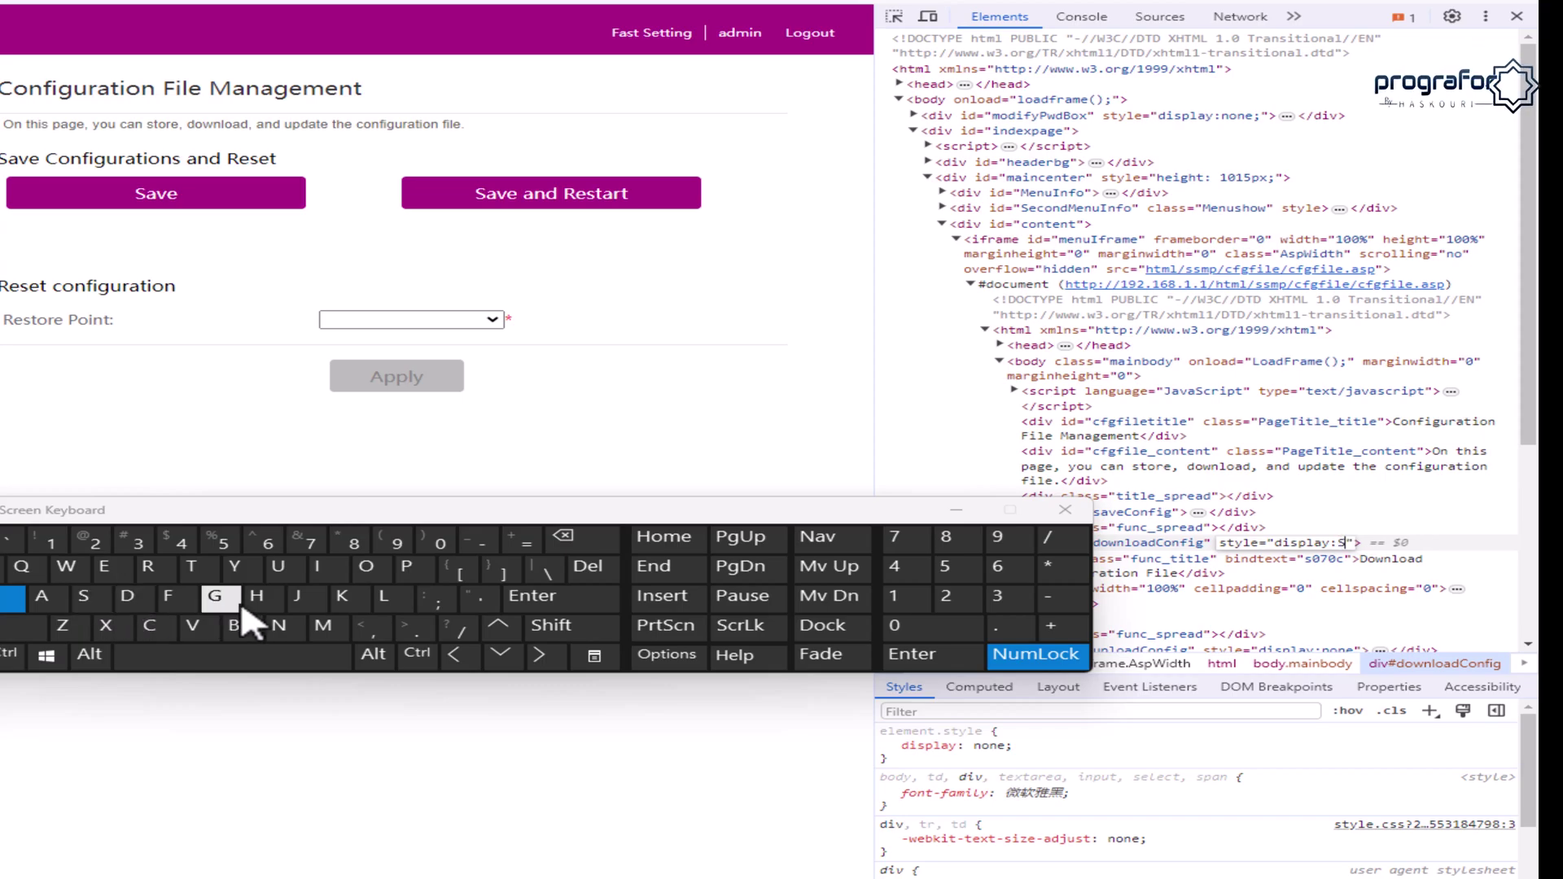
pyautogui.click(366, 565)
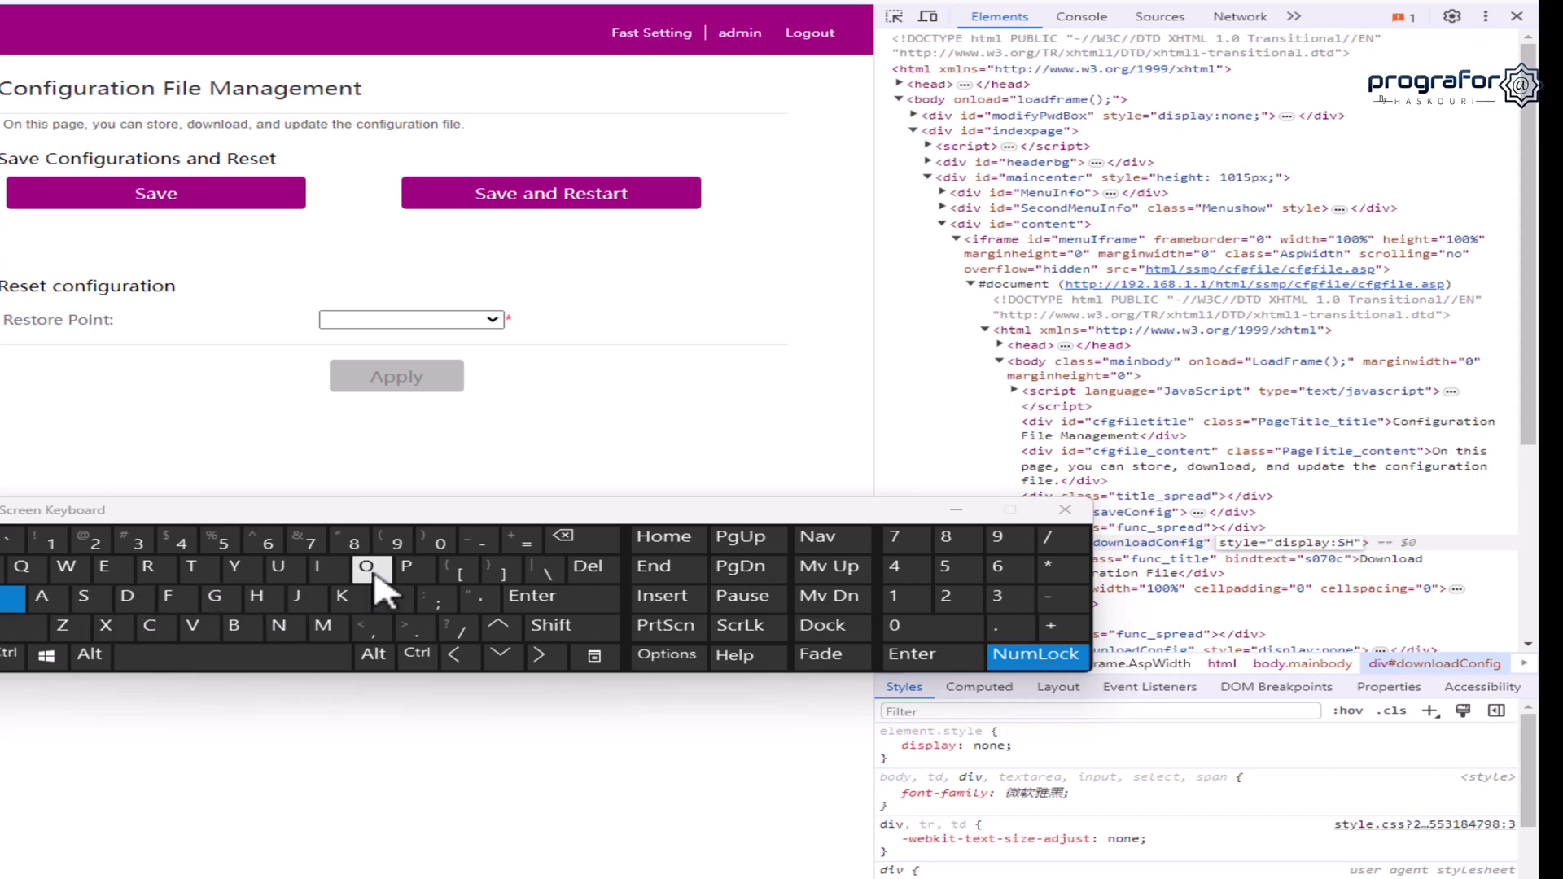
pyautogui.click(67, 566)
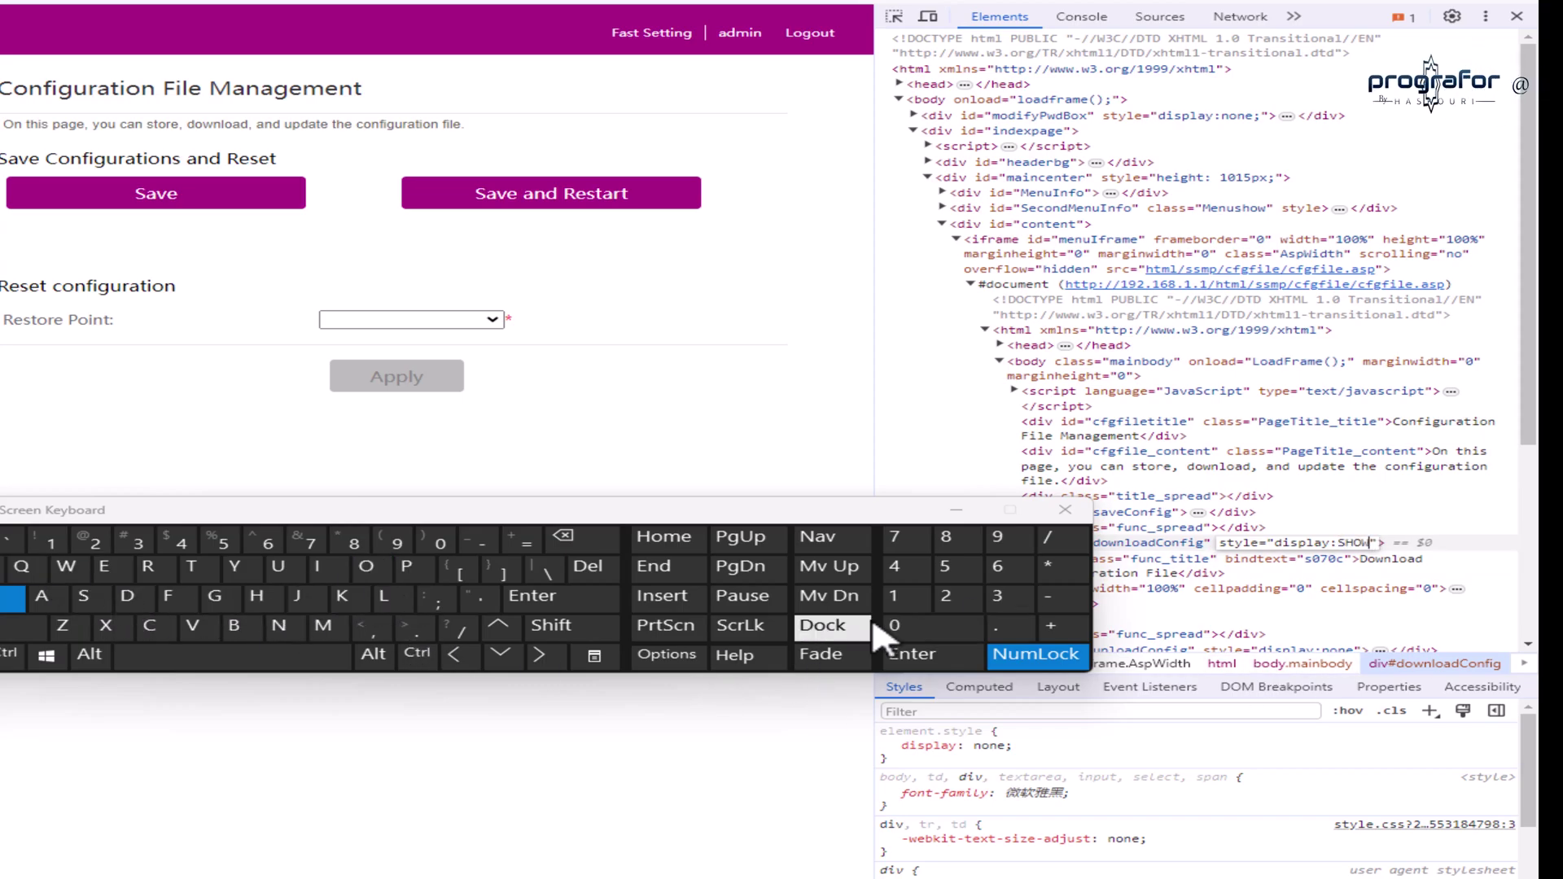
pyautogui.click(562, 598)
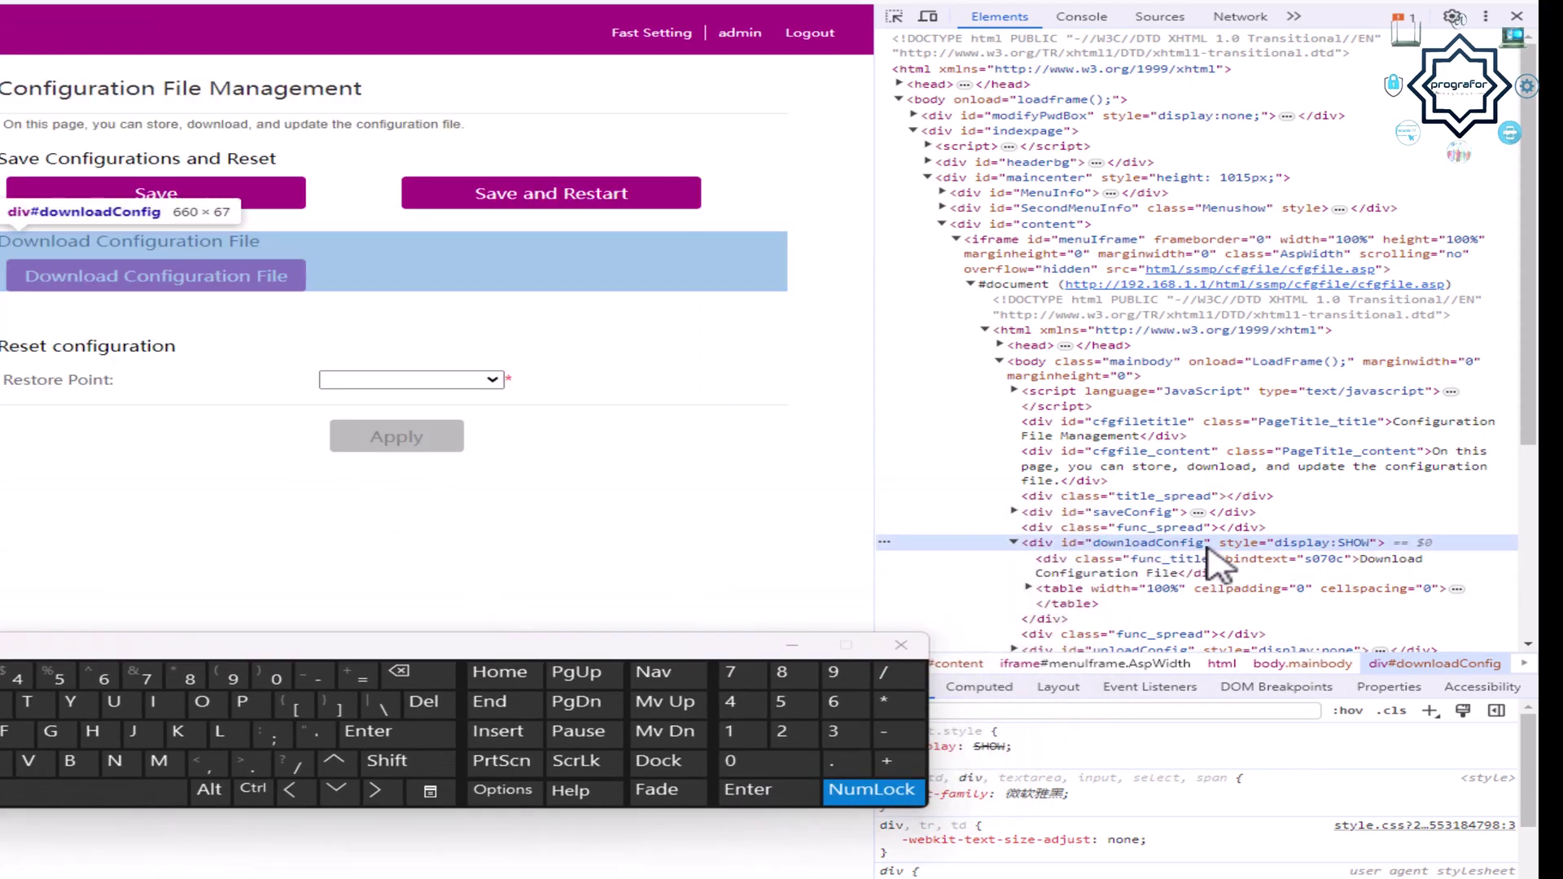
# Locate the uploadConfig div in the page code and set its display style to SHOW.
pyautogui.scroll(-2, 1229, 562)
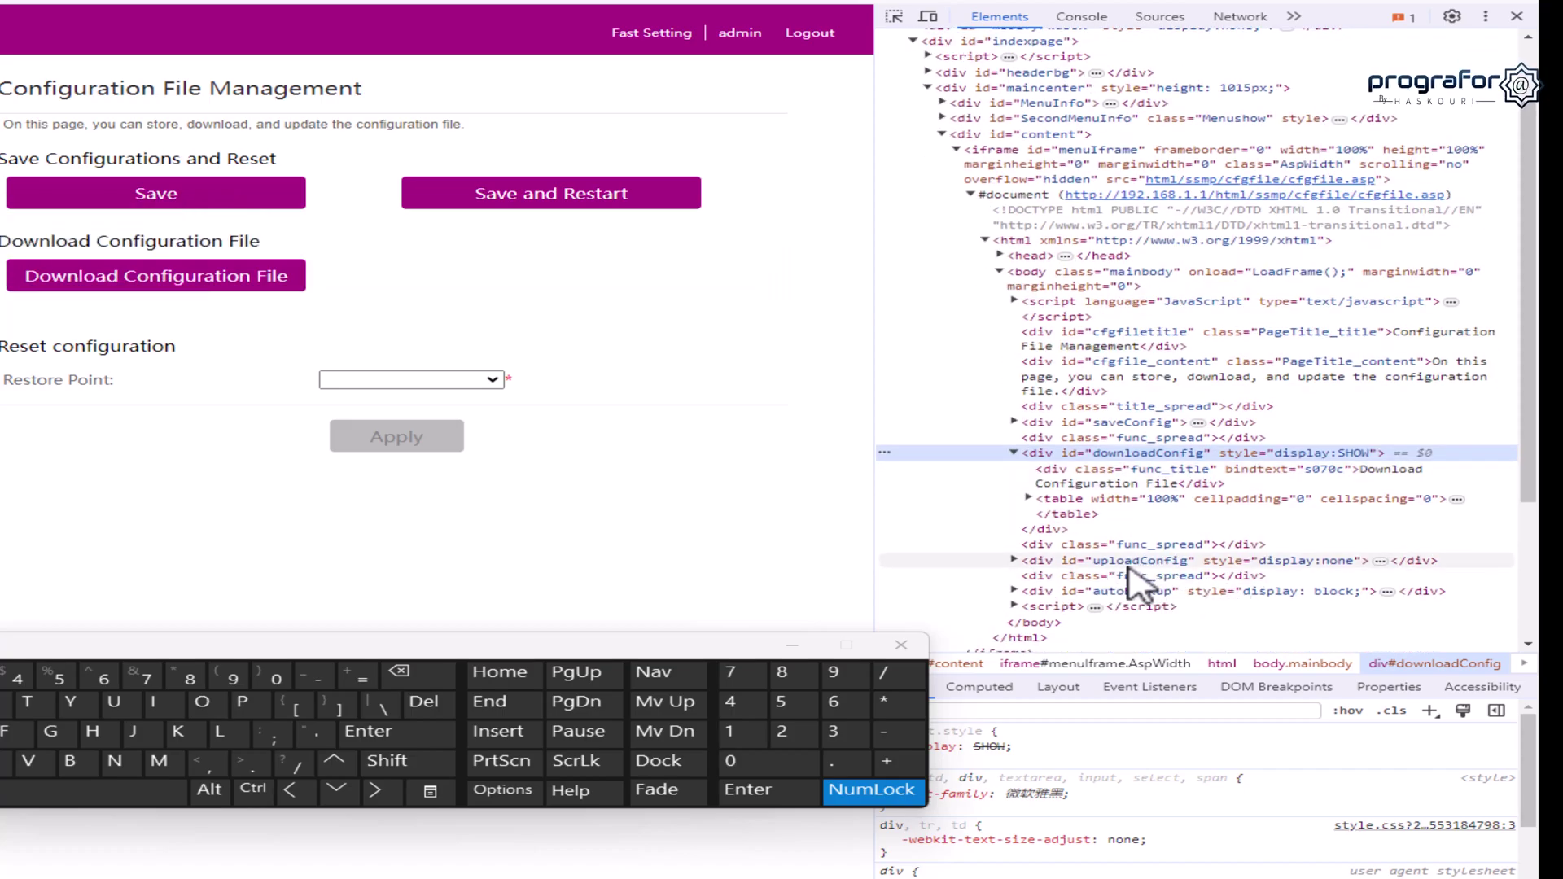
pyautogui.click(894, 16)
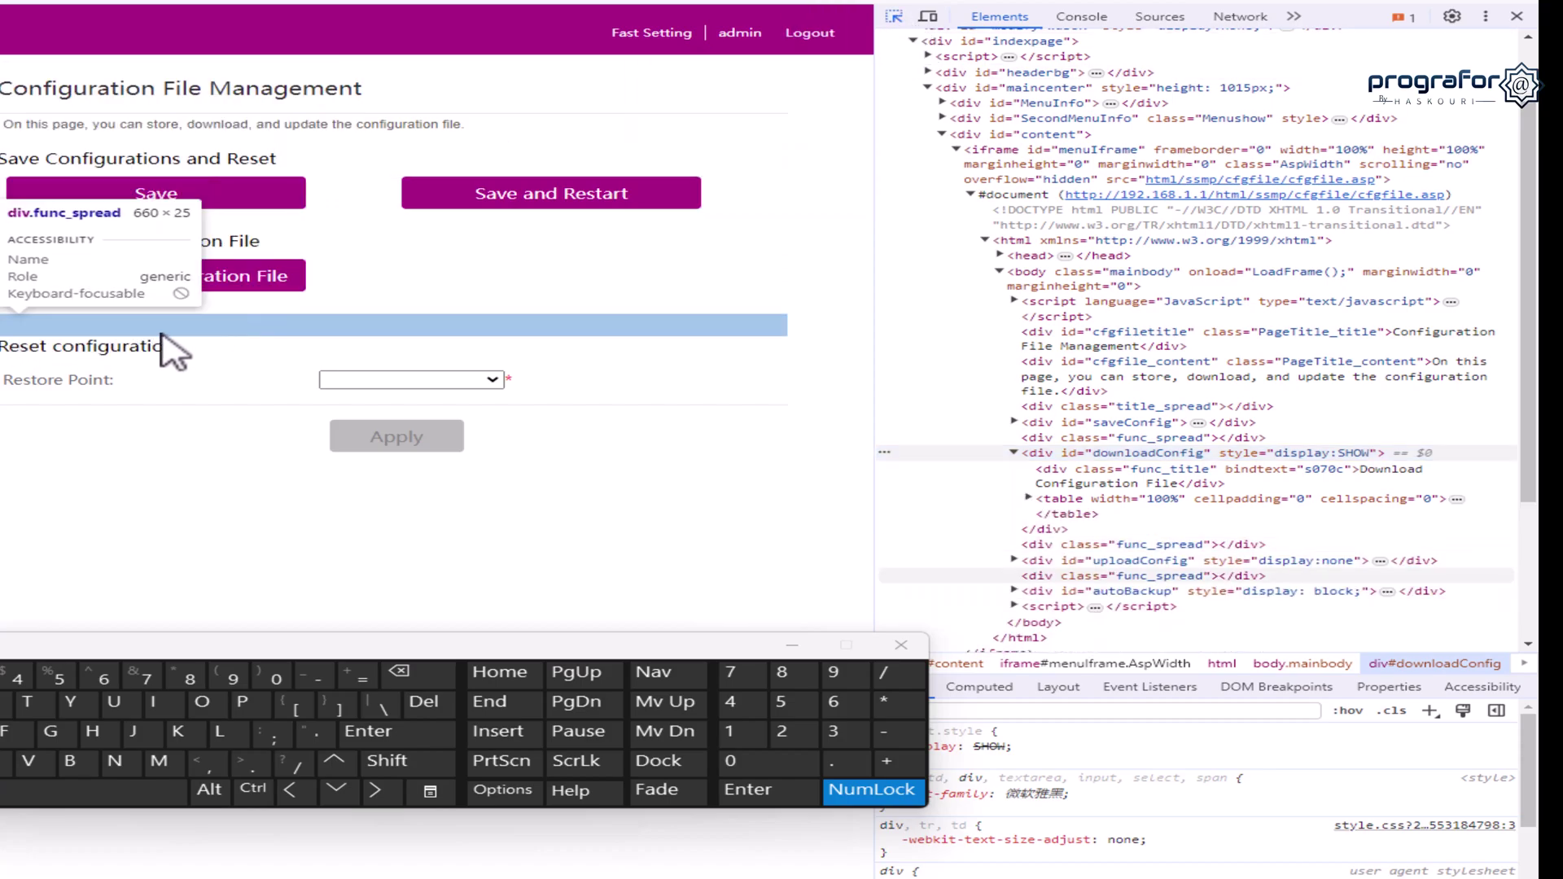
pyautogui.click(114, 341)
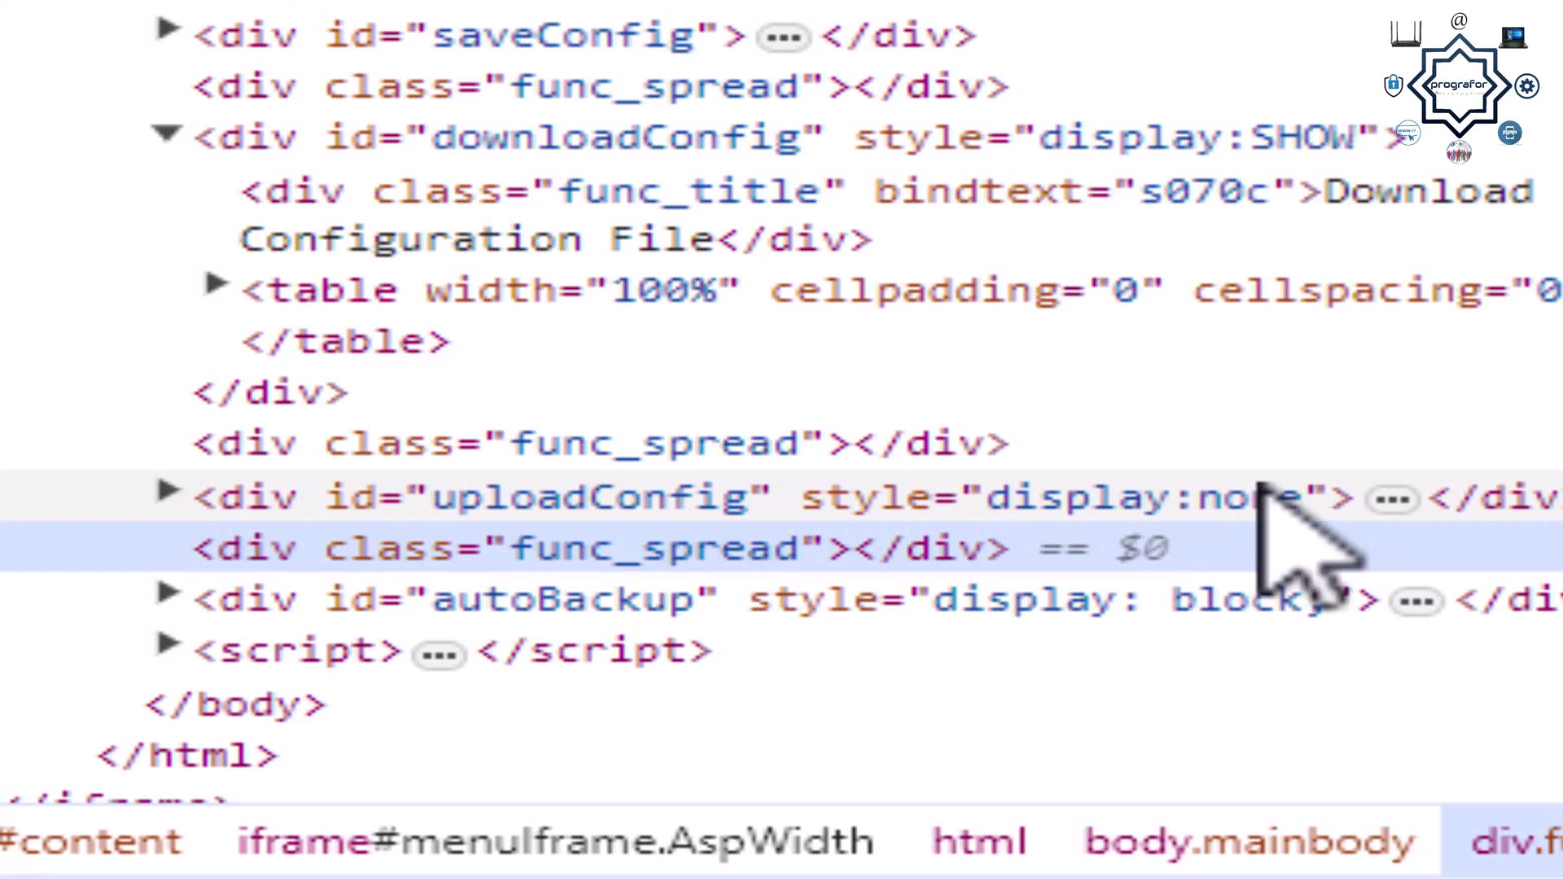
pyautogui.click(1263, 493)
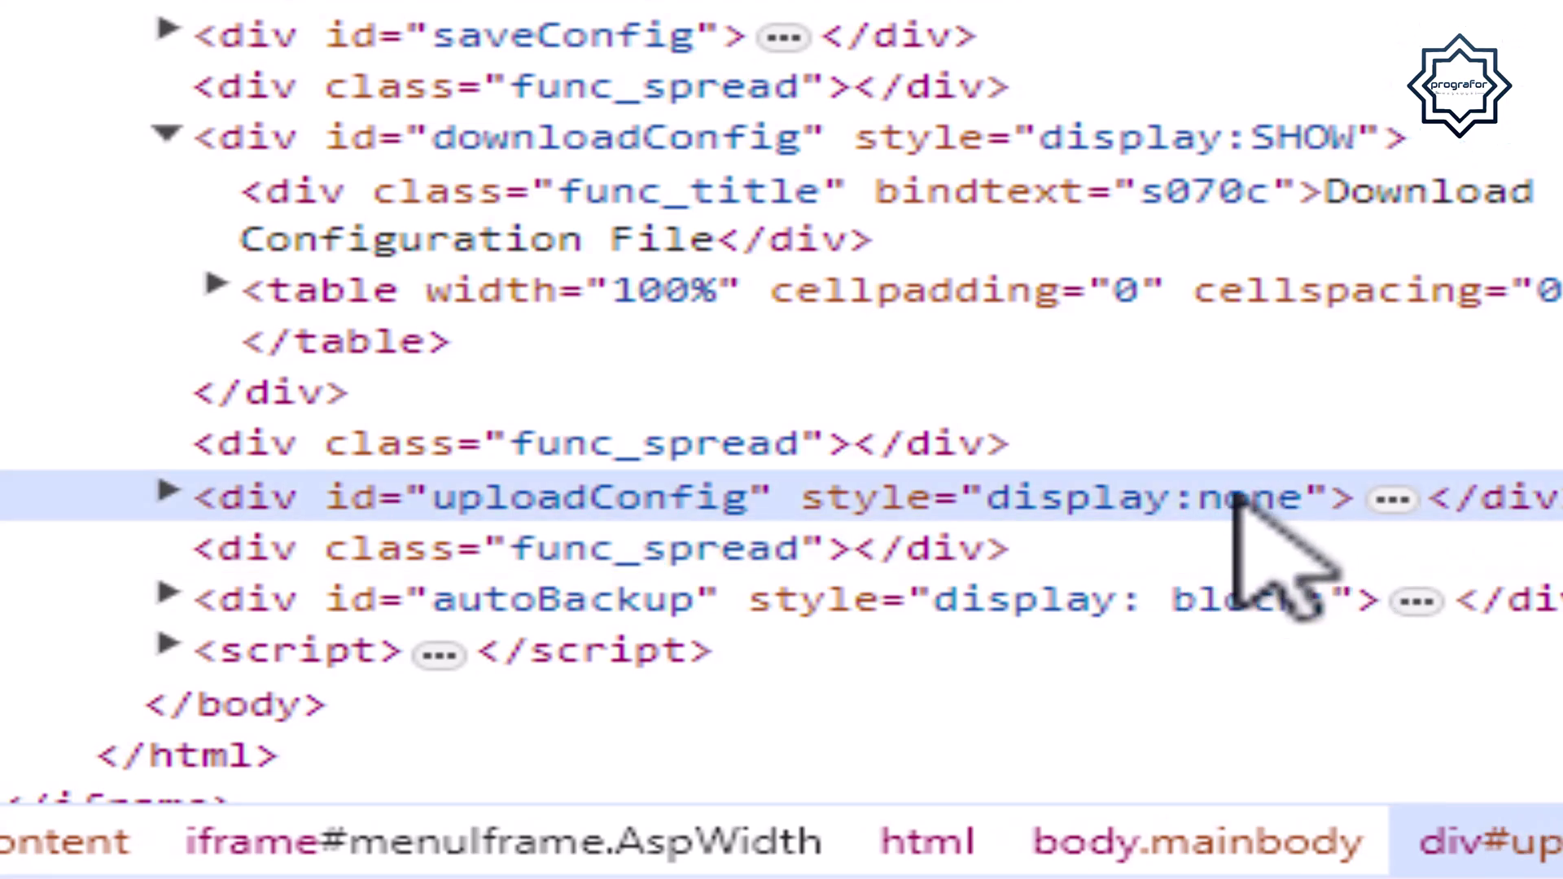
pyautogui.doubleClick(1241, 498)
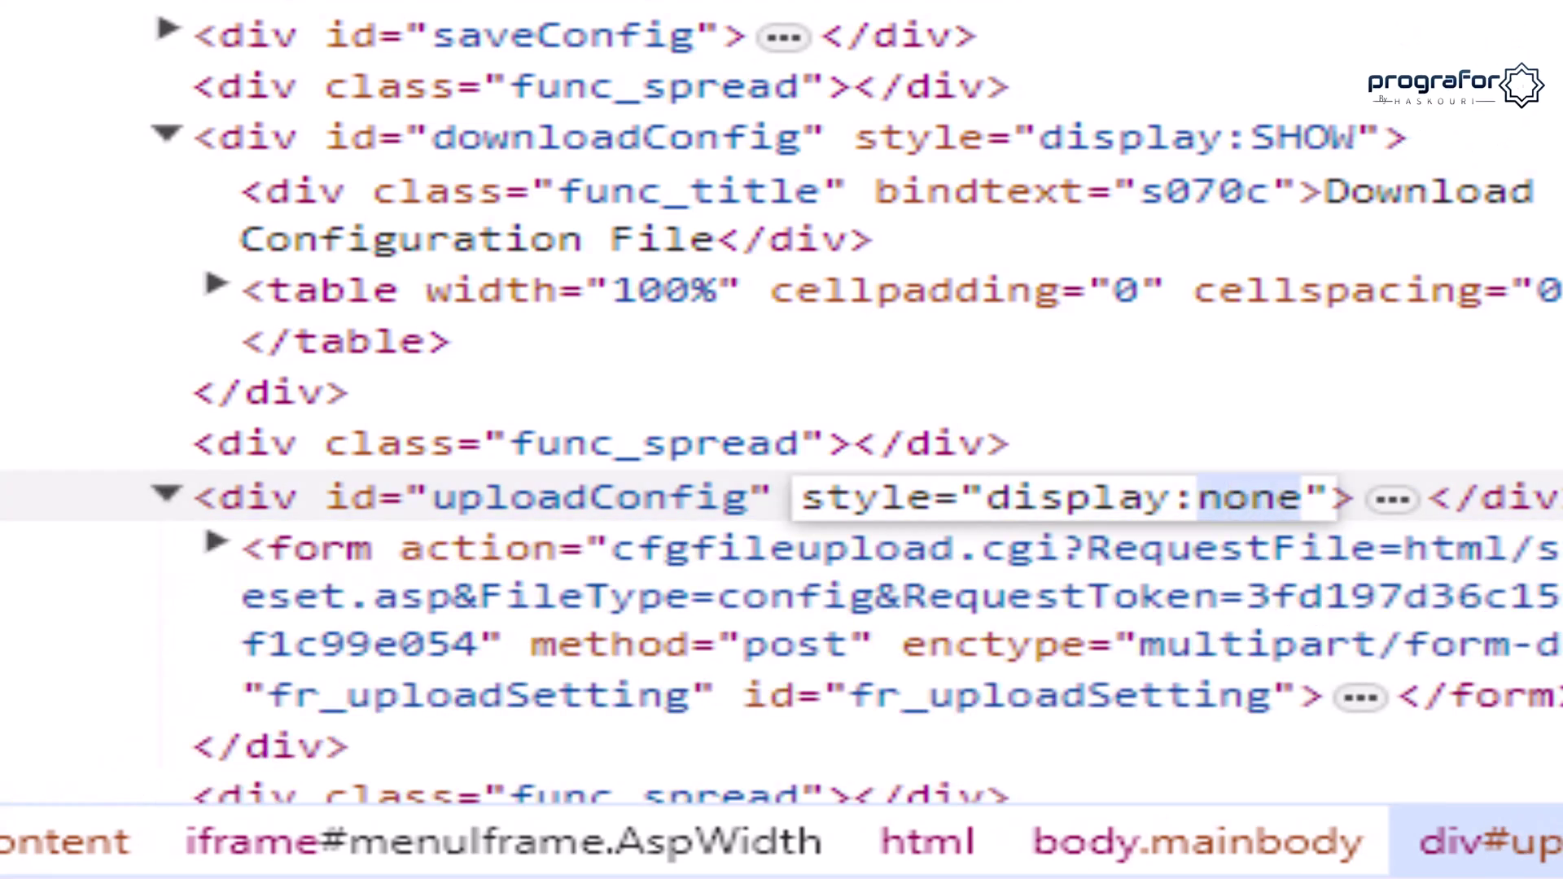
pyautogui.write('SHOW')
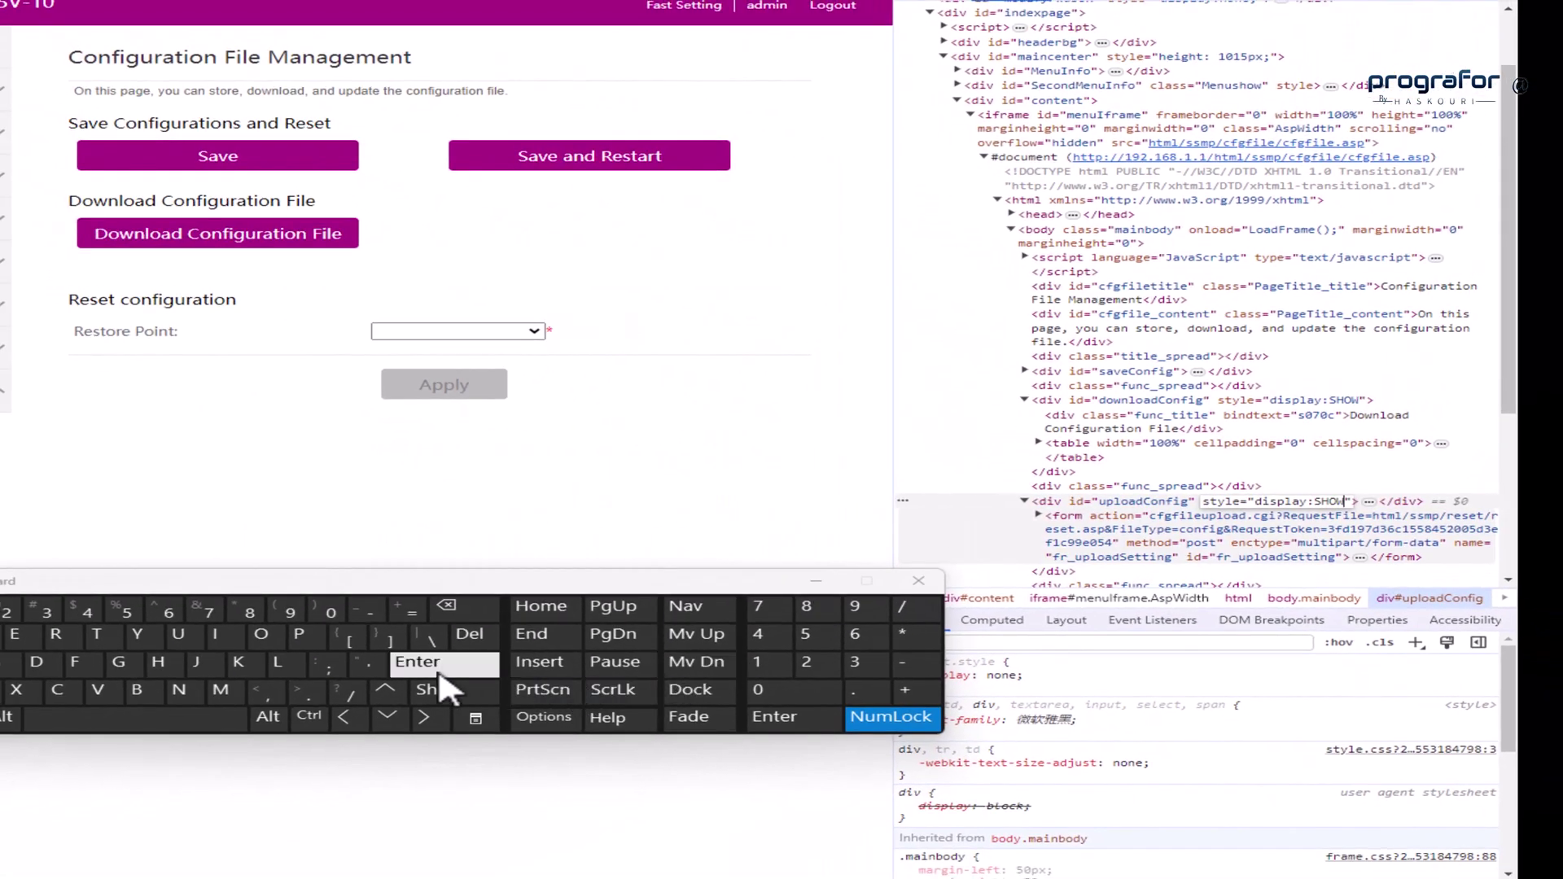
pyautogui.click(441, 669)
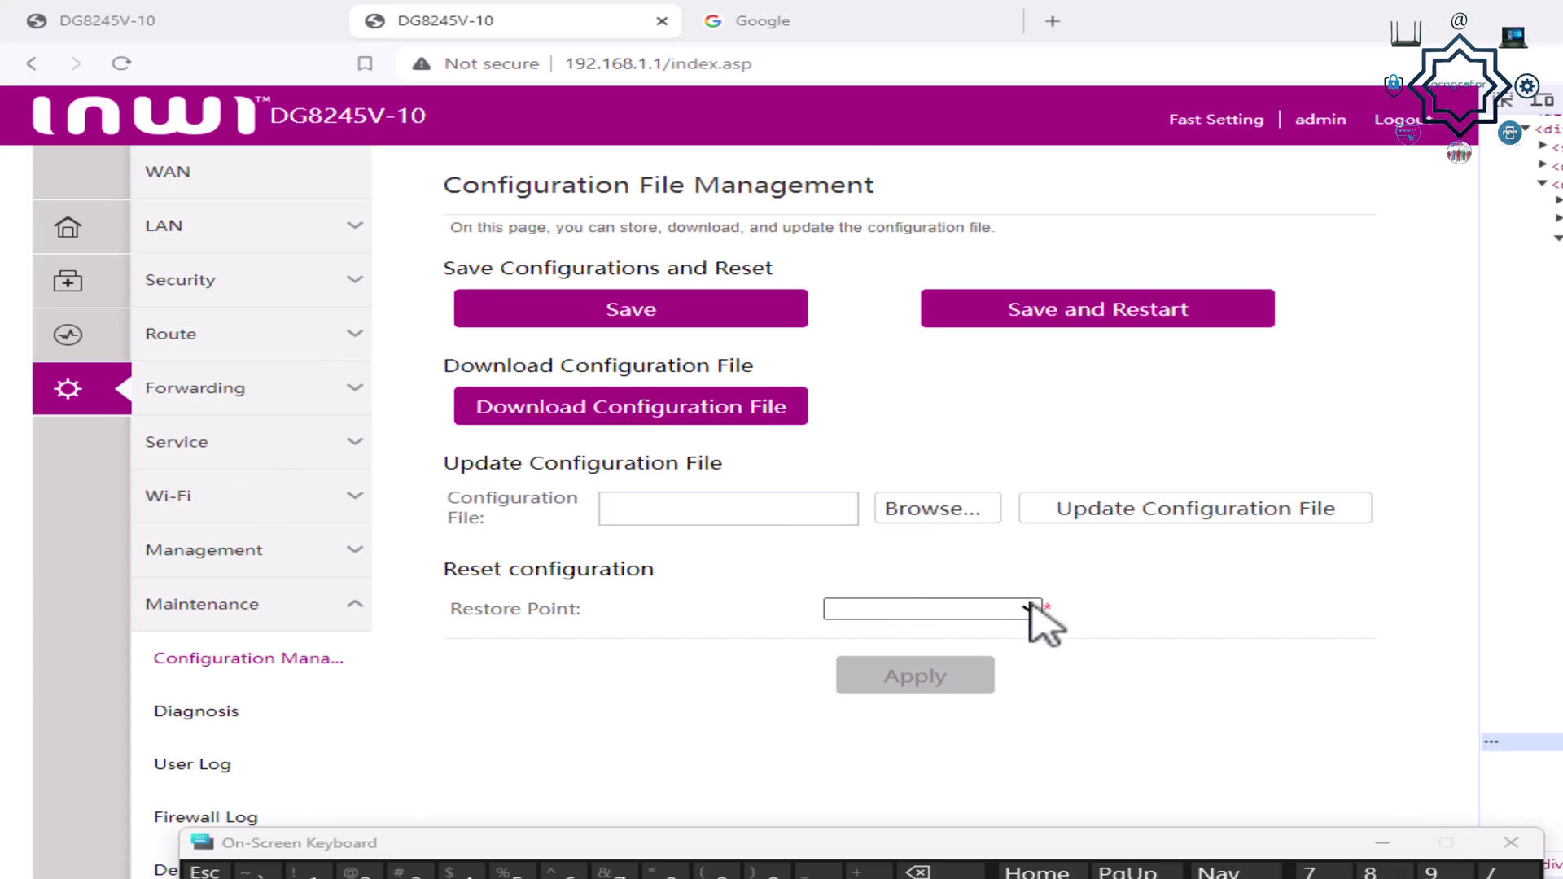
# Update the router's configuration with the prografor config huawei XML file from the Desktop, accepting the terminal restart.
pyautogui.click(920, 513)
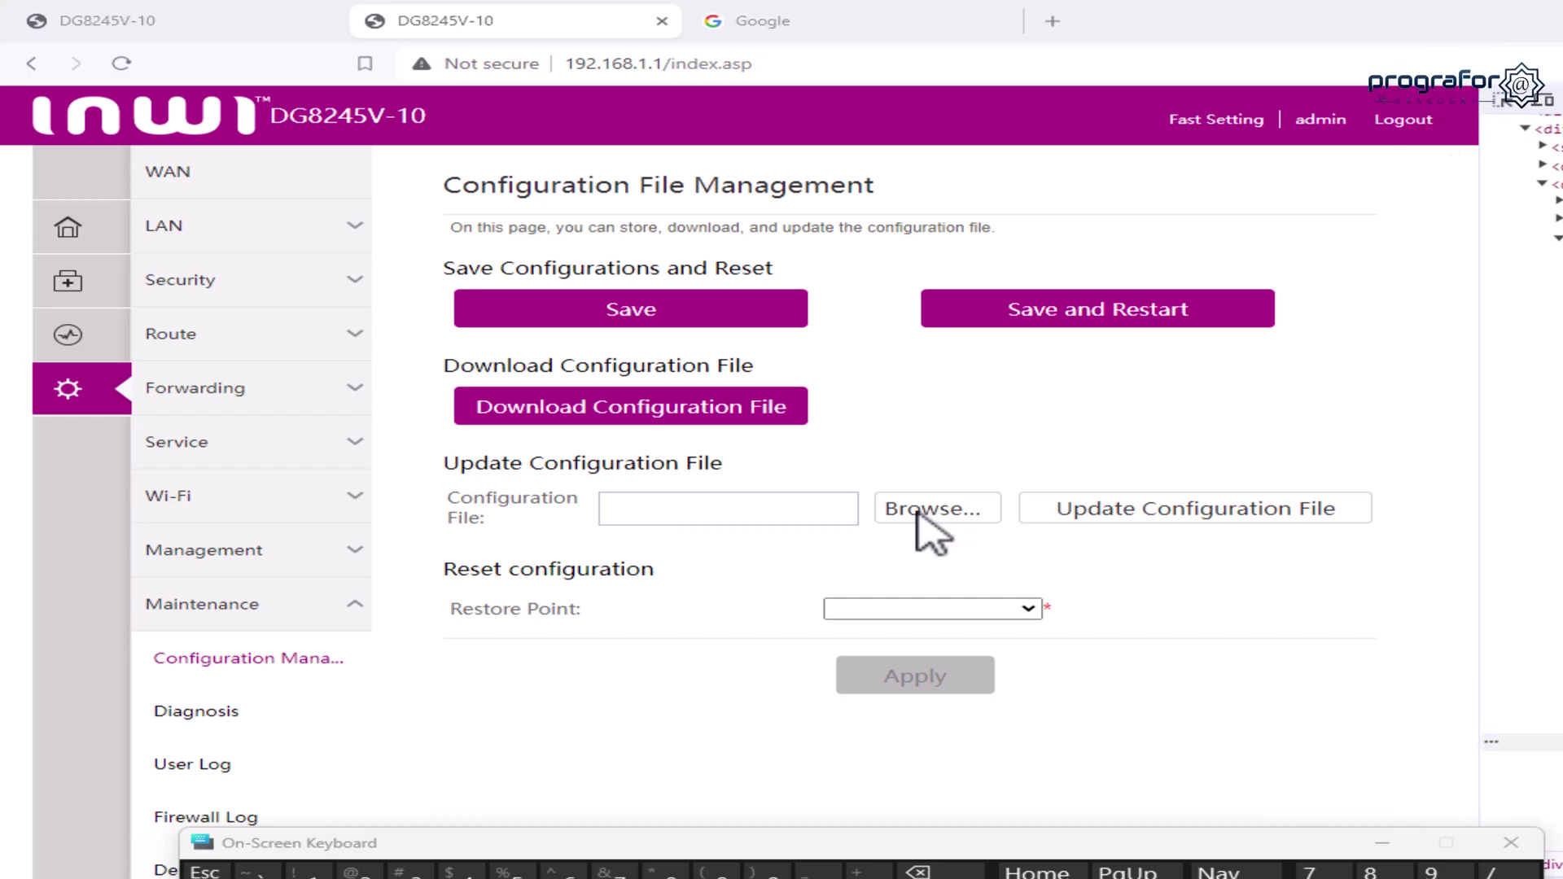
pyautogui.scroll(-6, 505, 381)
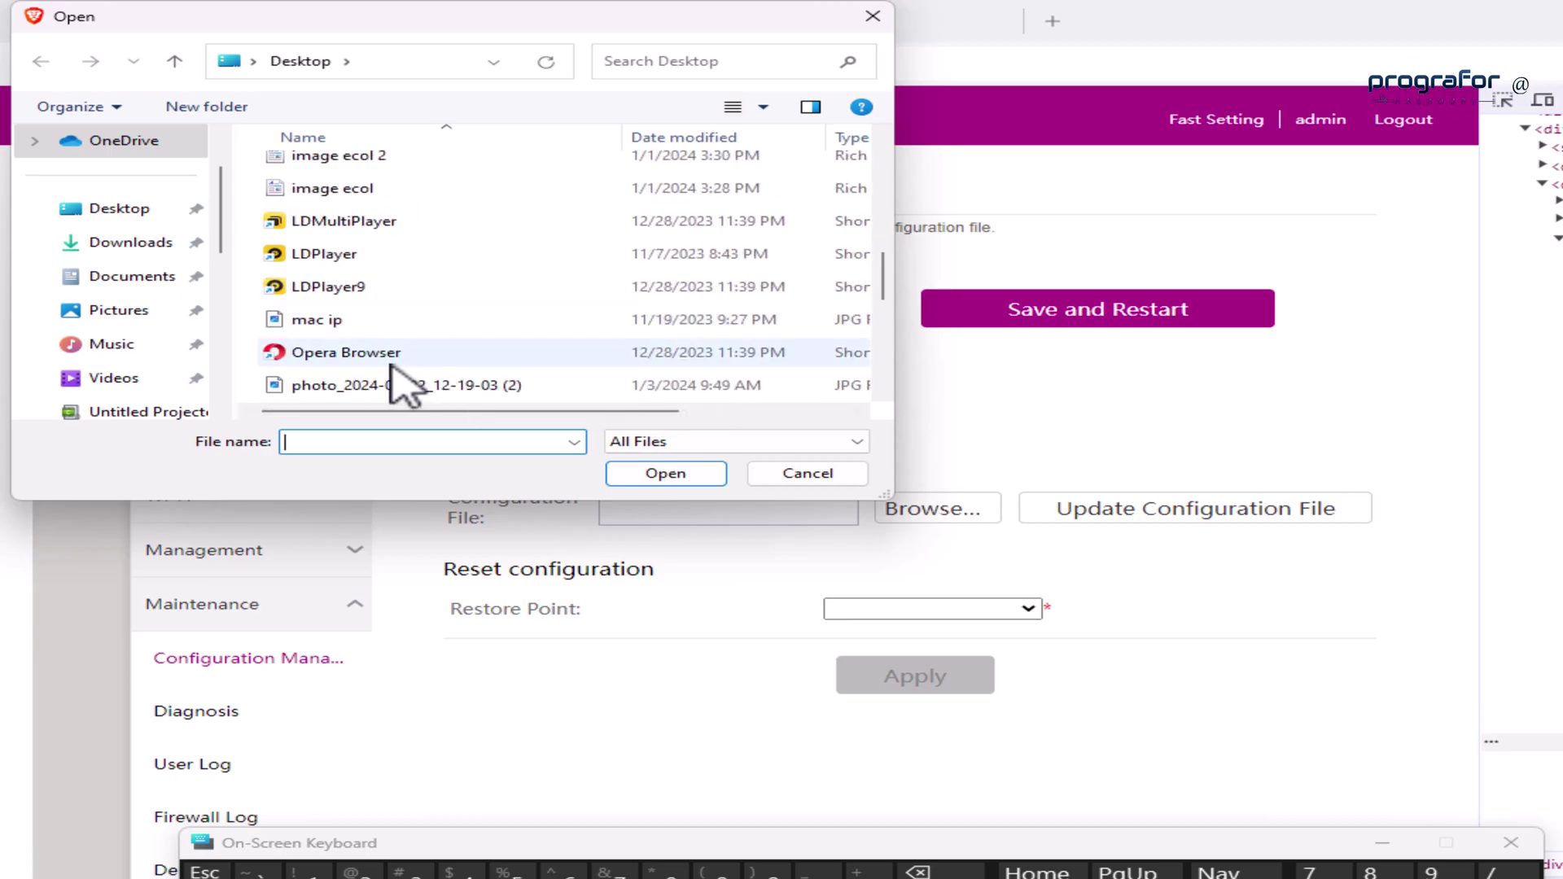
pyautogui.scroll(-3, 401, 375)
pyautogui.scroll(1, 407, 383)
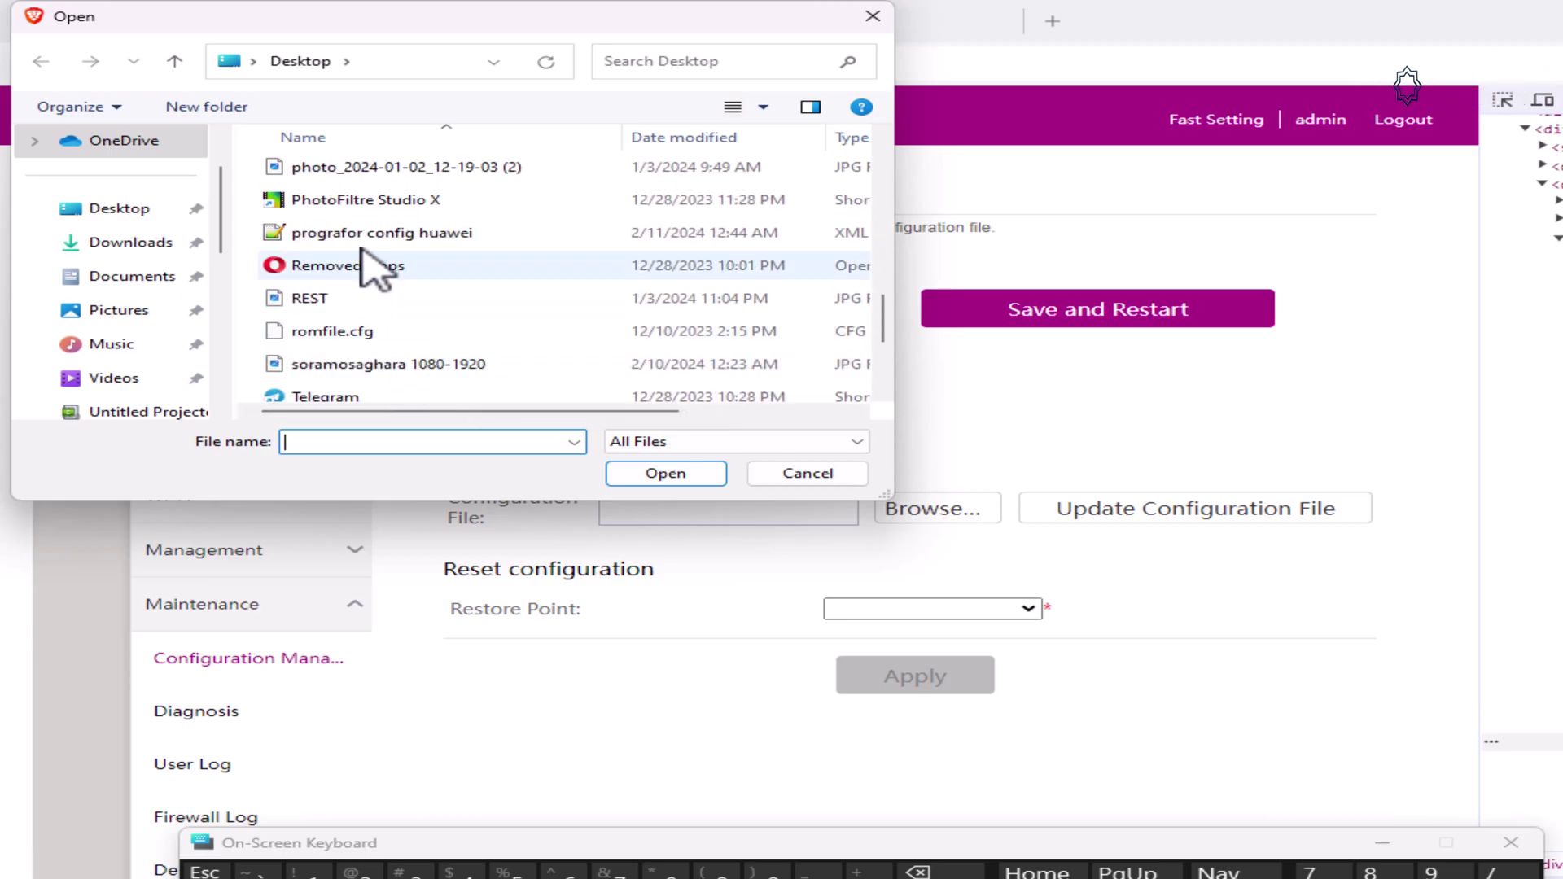
pyautogui.click(389, 234)
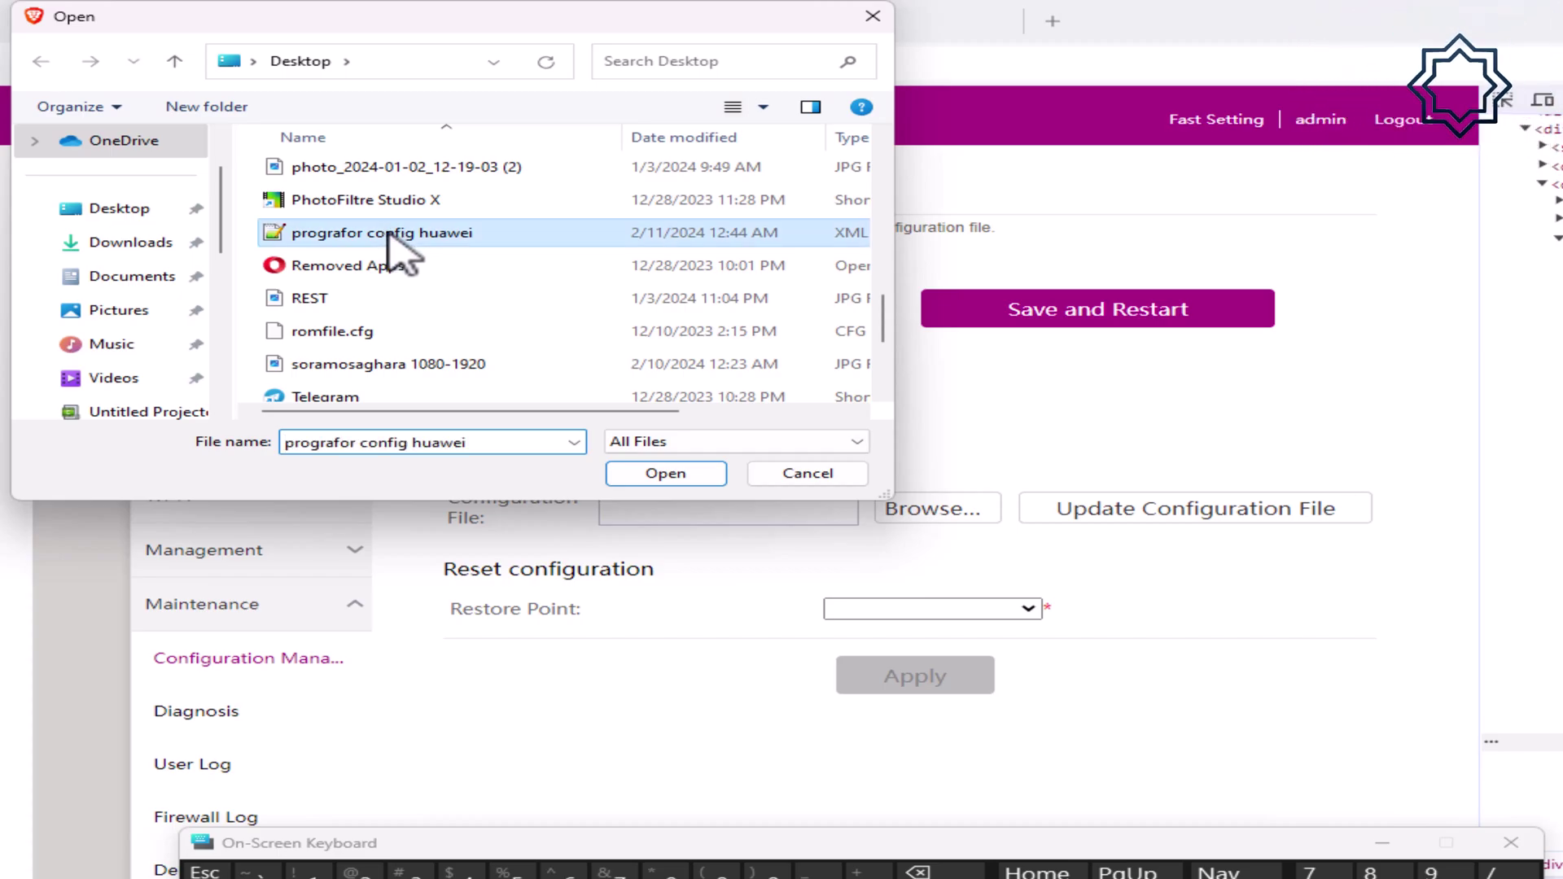
pyautogui.click(656, 475)
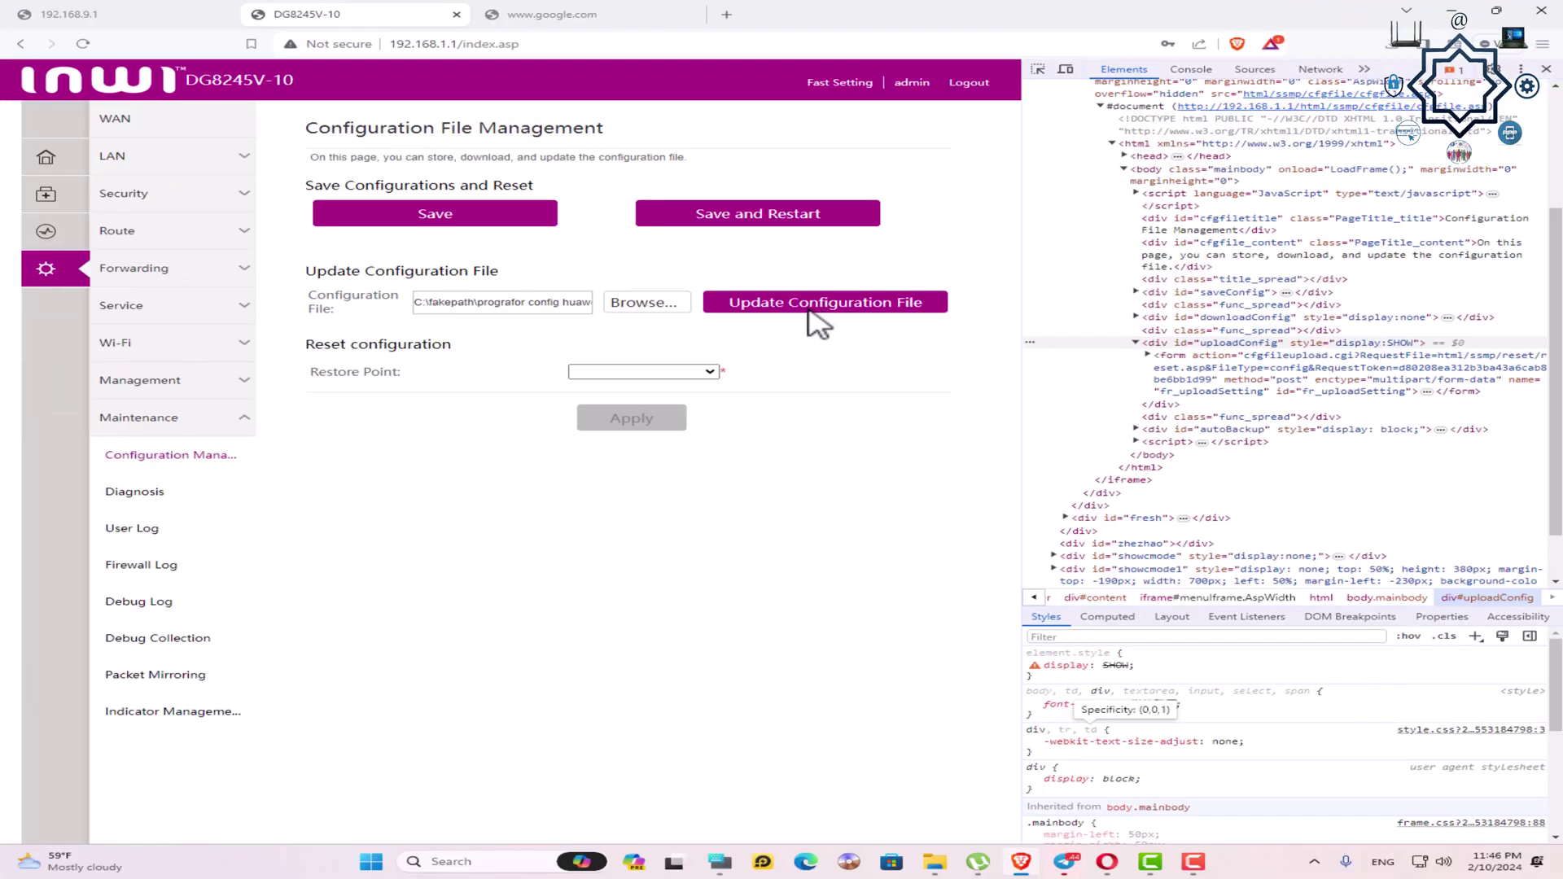
pyautogui.click(804, 309)
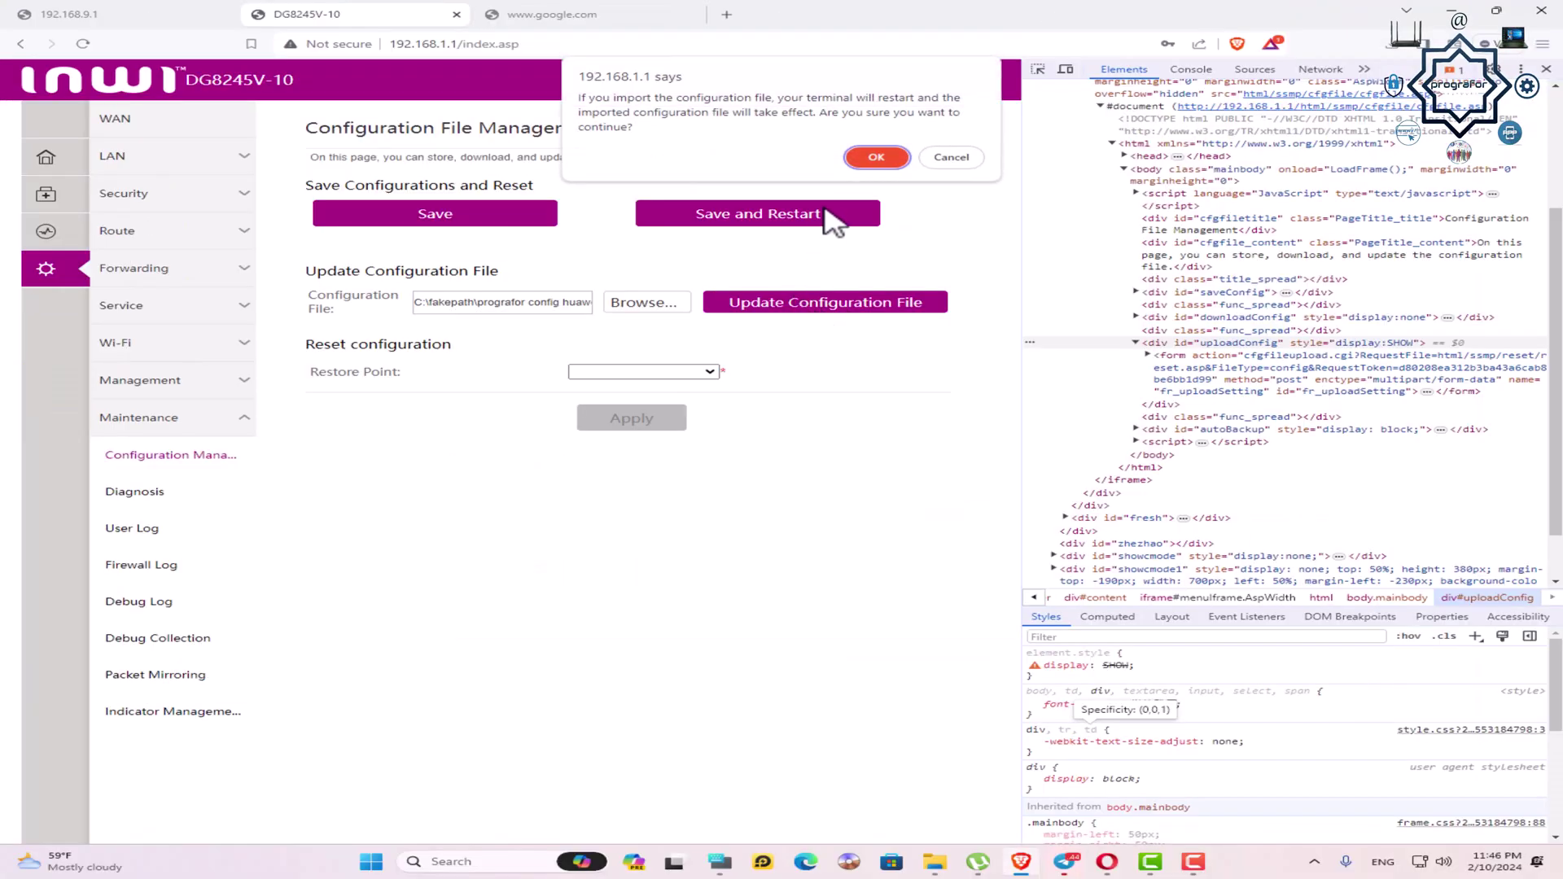
pyautogui.click(877, 158)
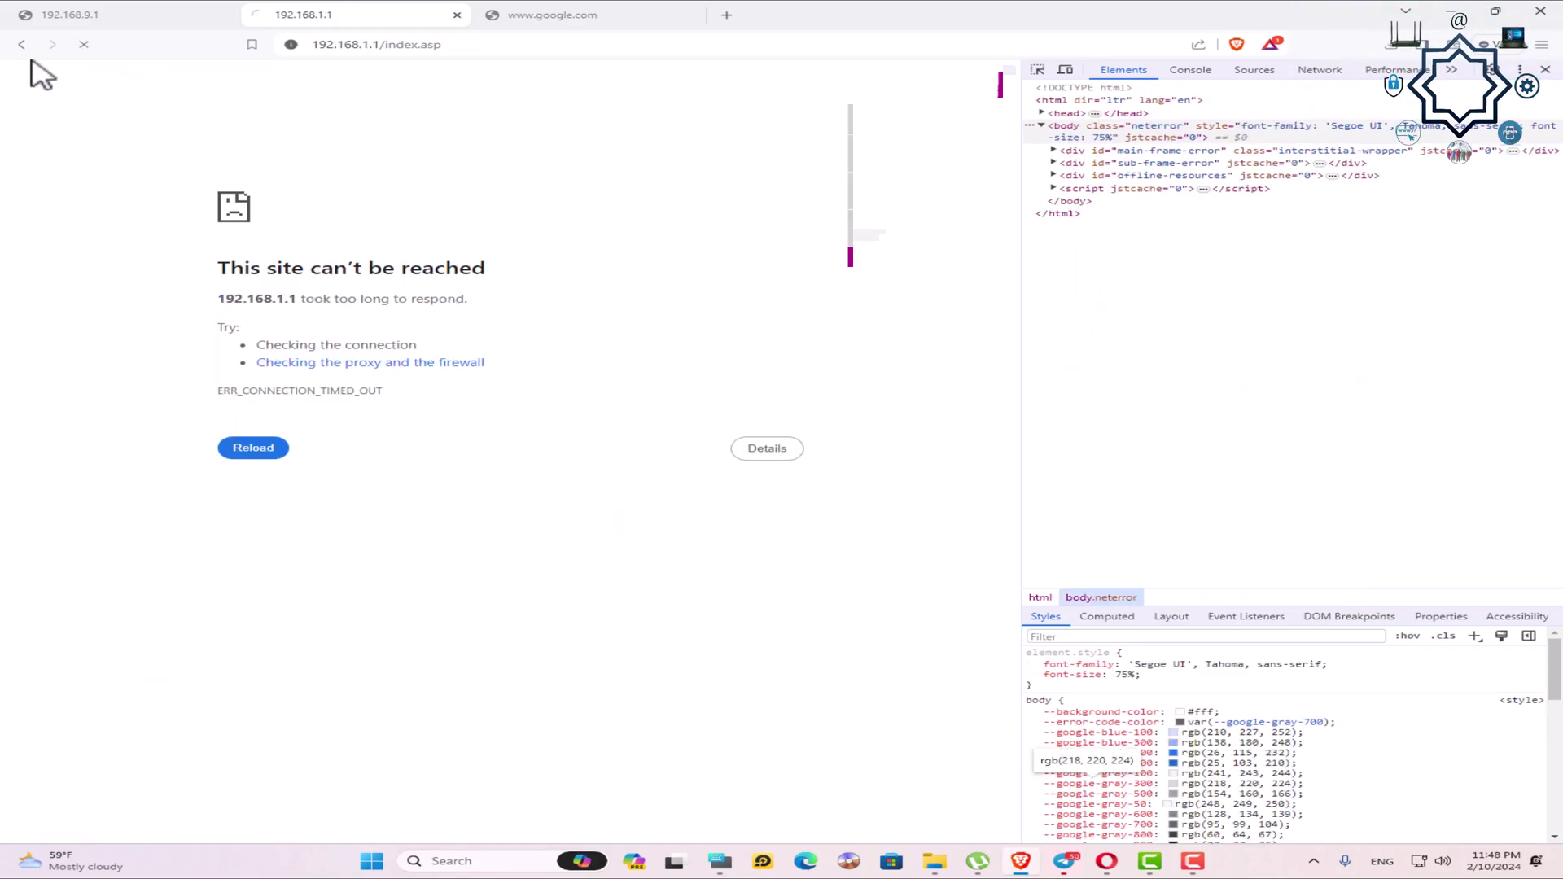
# Log in to the router page at 192.168.9.1 as admin, filling in the saved account password.
pyautogui.click(104, 23)
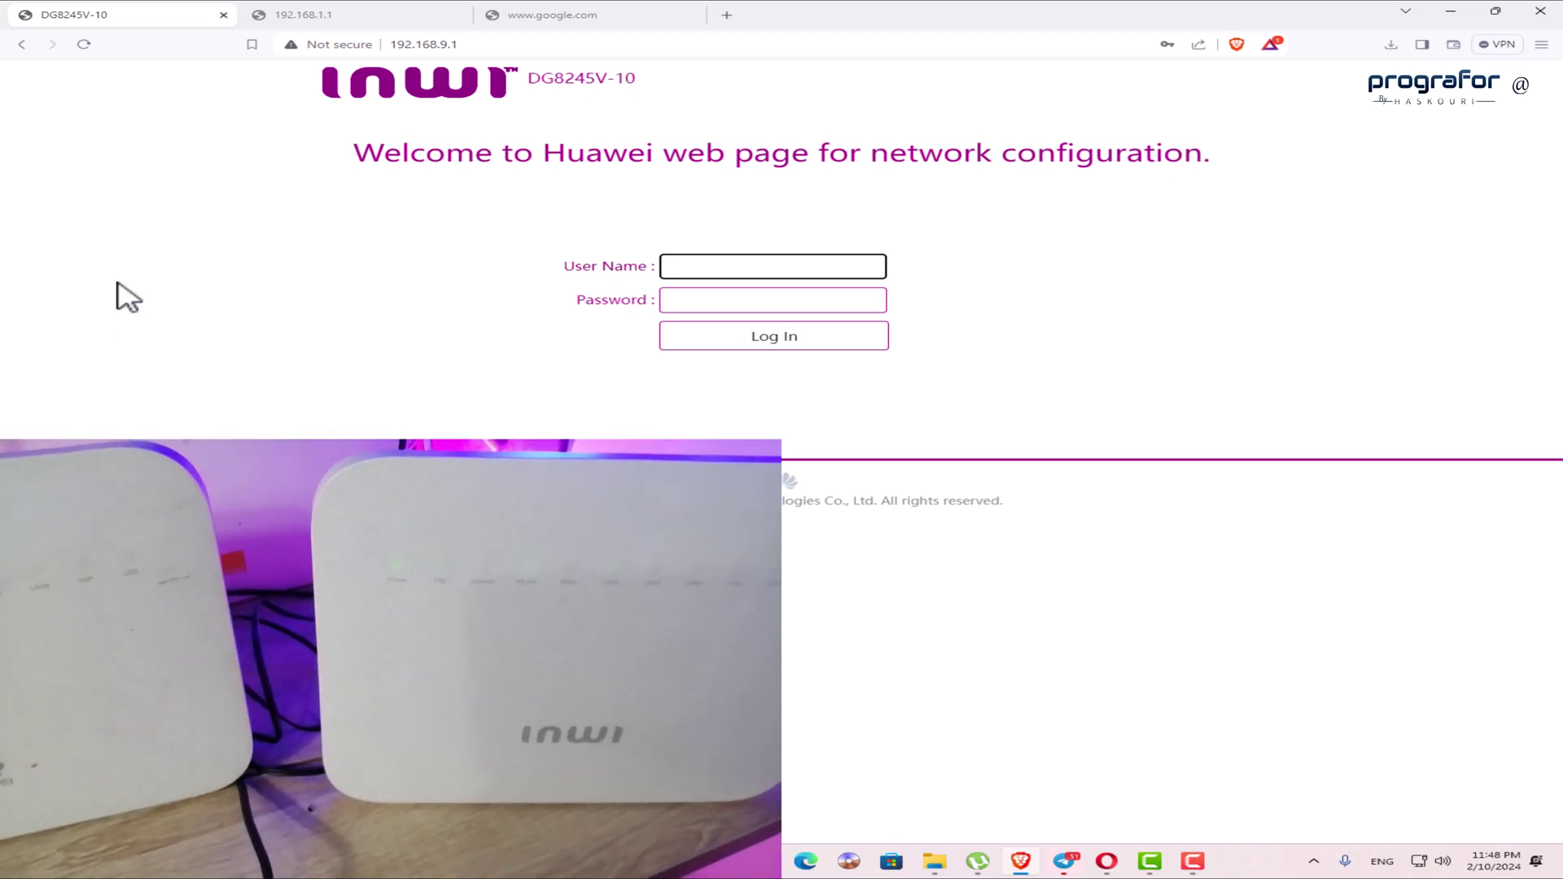
pyautogui.click(792, 265)
pyautogui.click(796, 318)
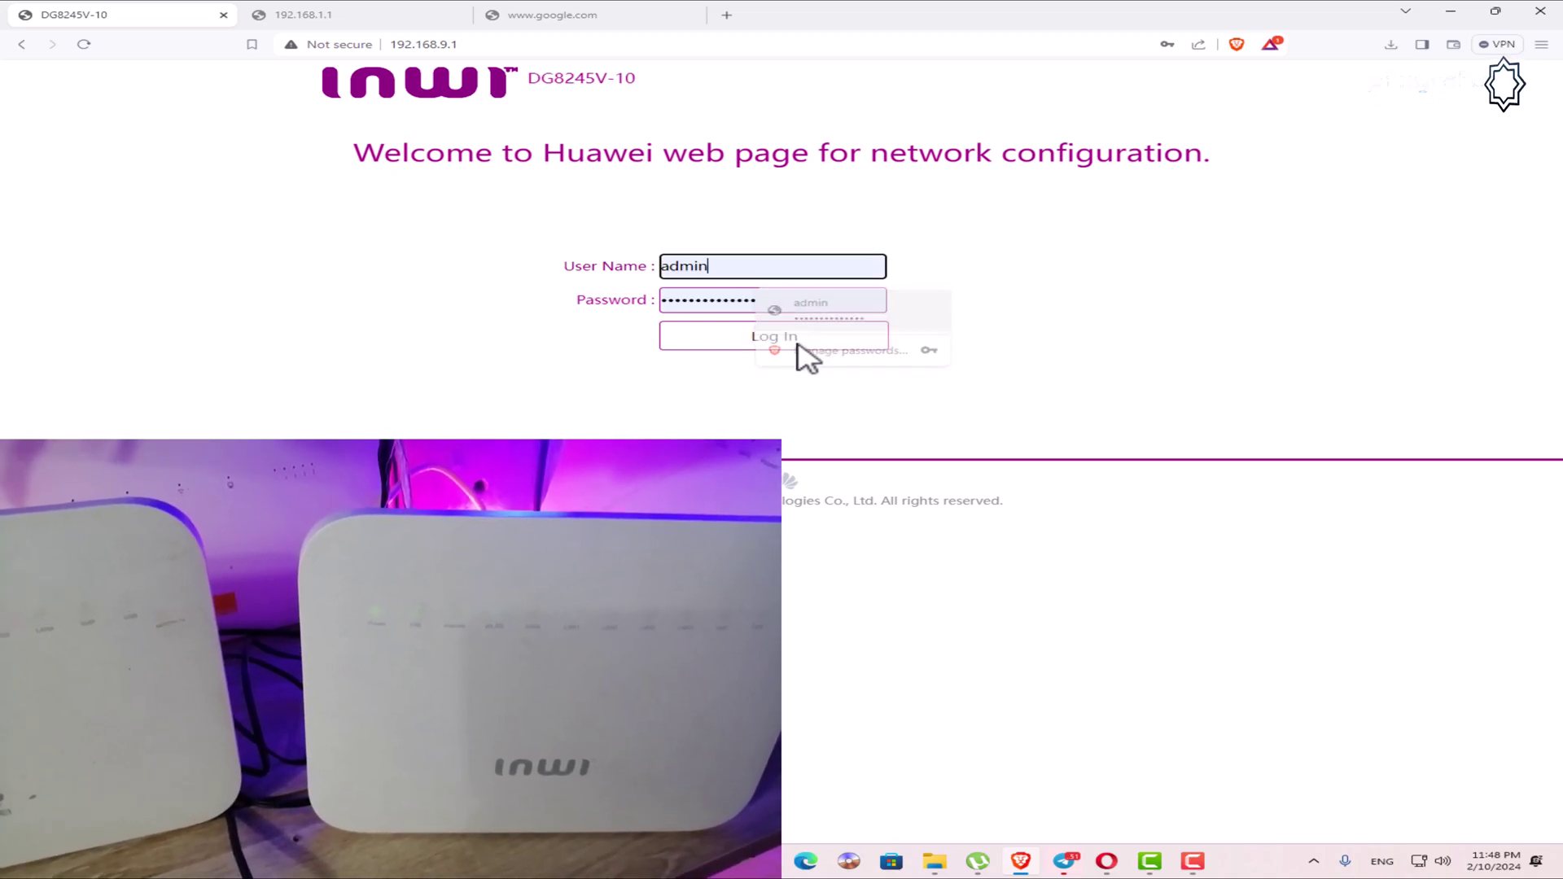
pyautogui.click(778, 339)
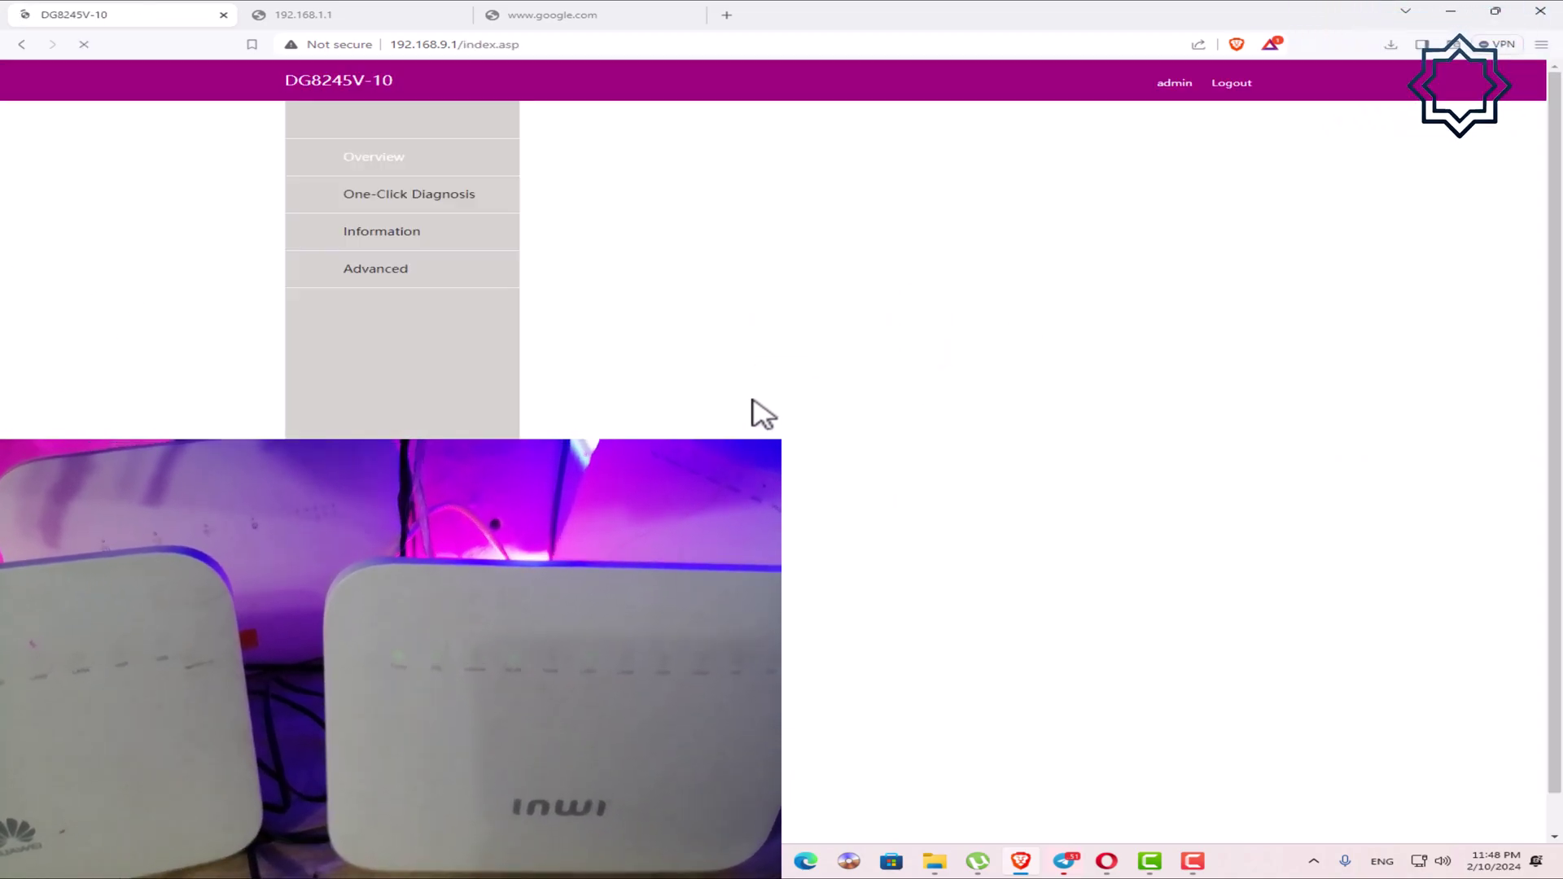
# Open the advanced WAN Configuration page and examine the settings of the 1_TR069_VOIP_IPTV_INTERNET_R_ADSL_8/35 connection.
pyautogui.click(383, 275)
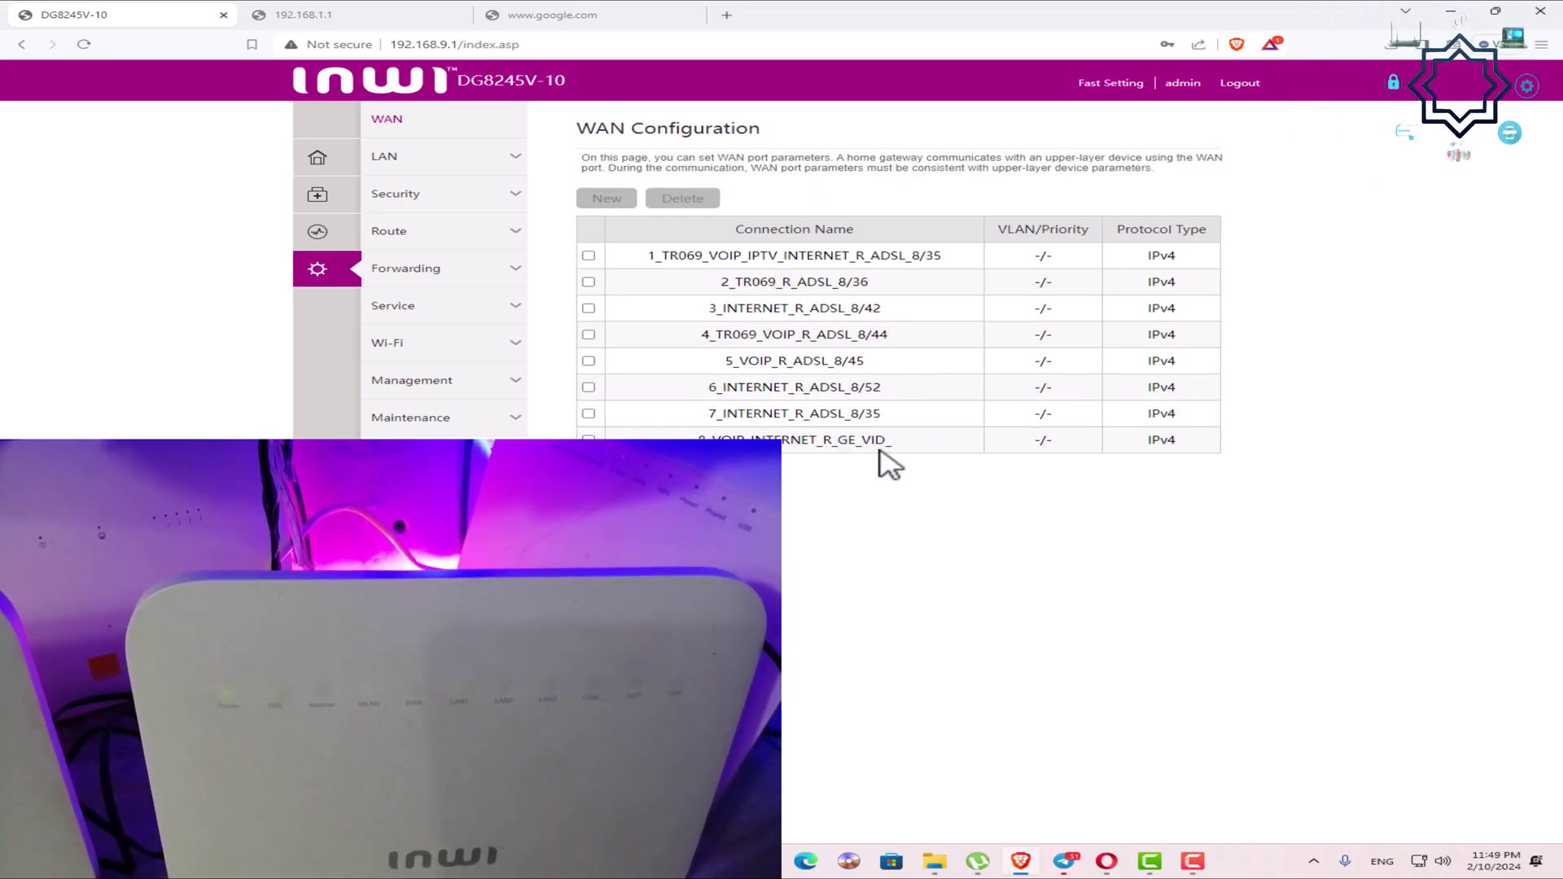
pyautogui.click(834, 258)
pyautogui.scroll(-1, 835, 451)
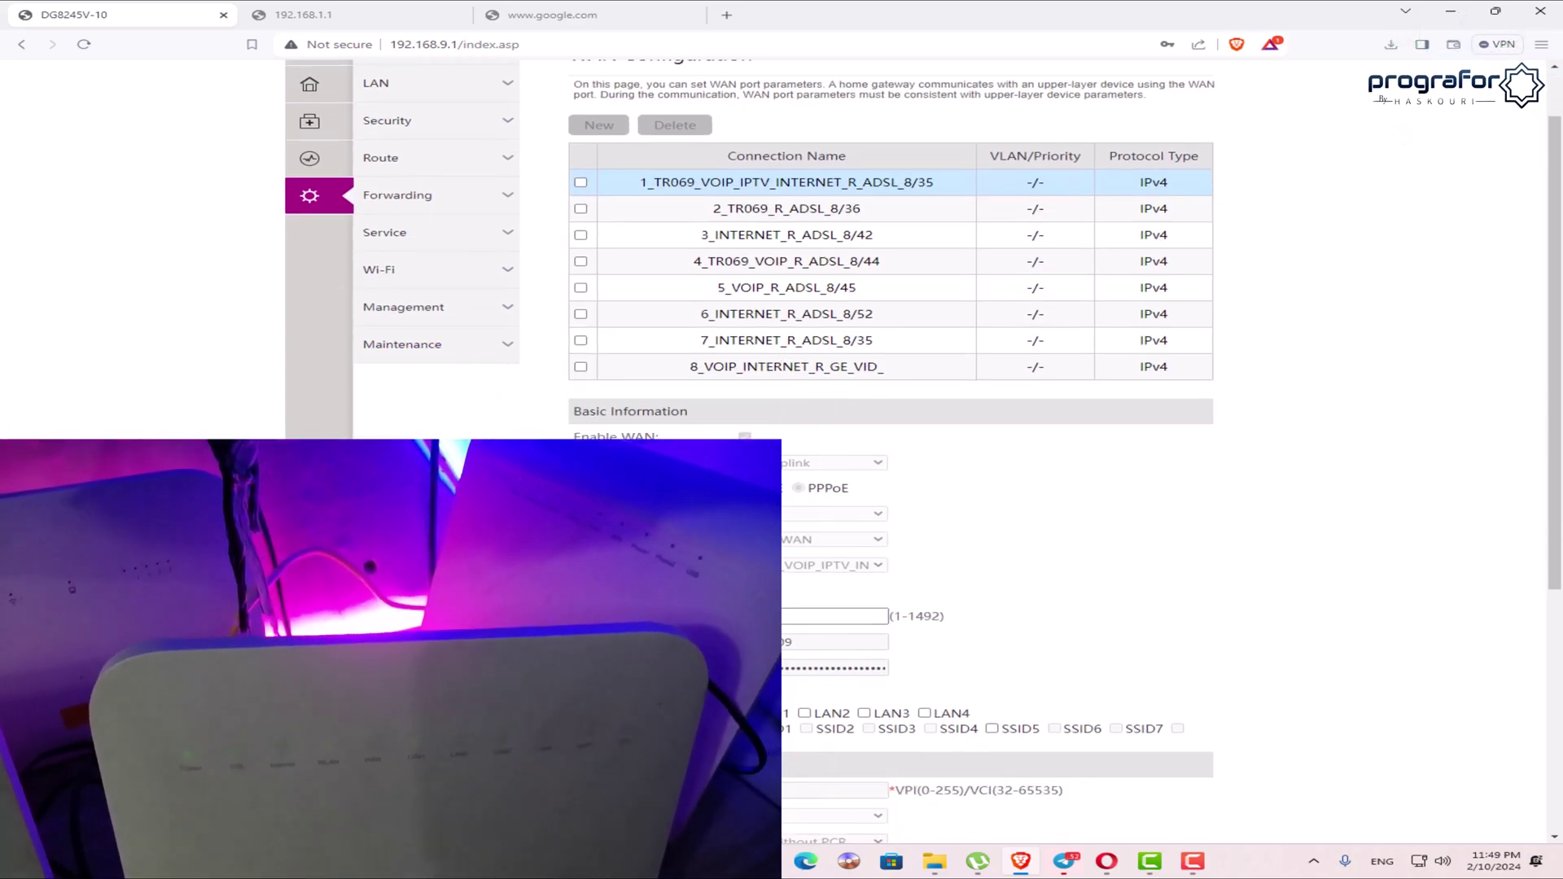
pyautogui.scroll(1, 317, 238)
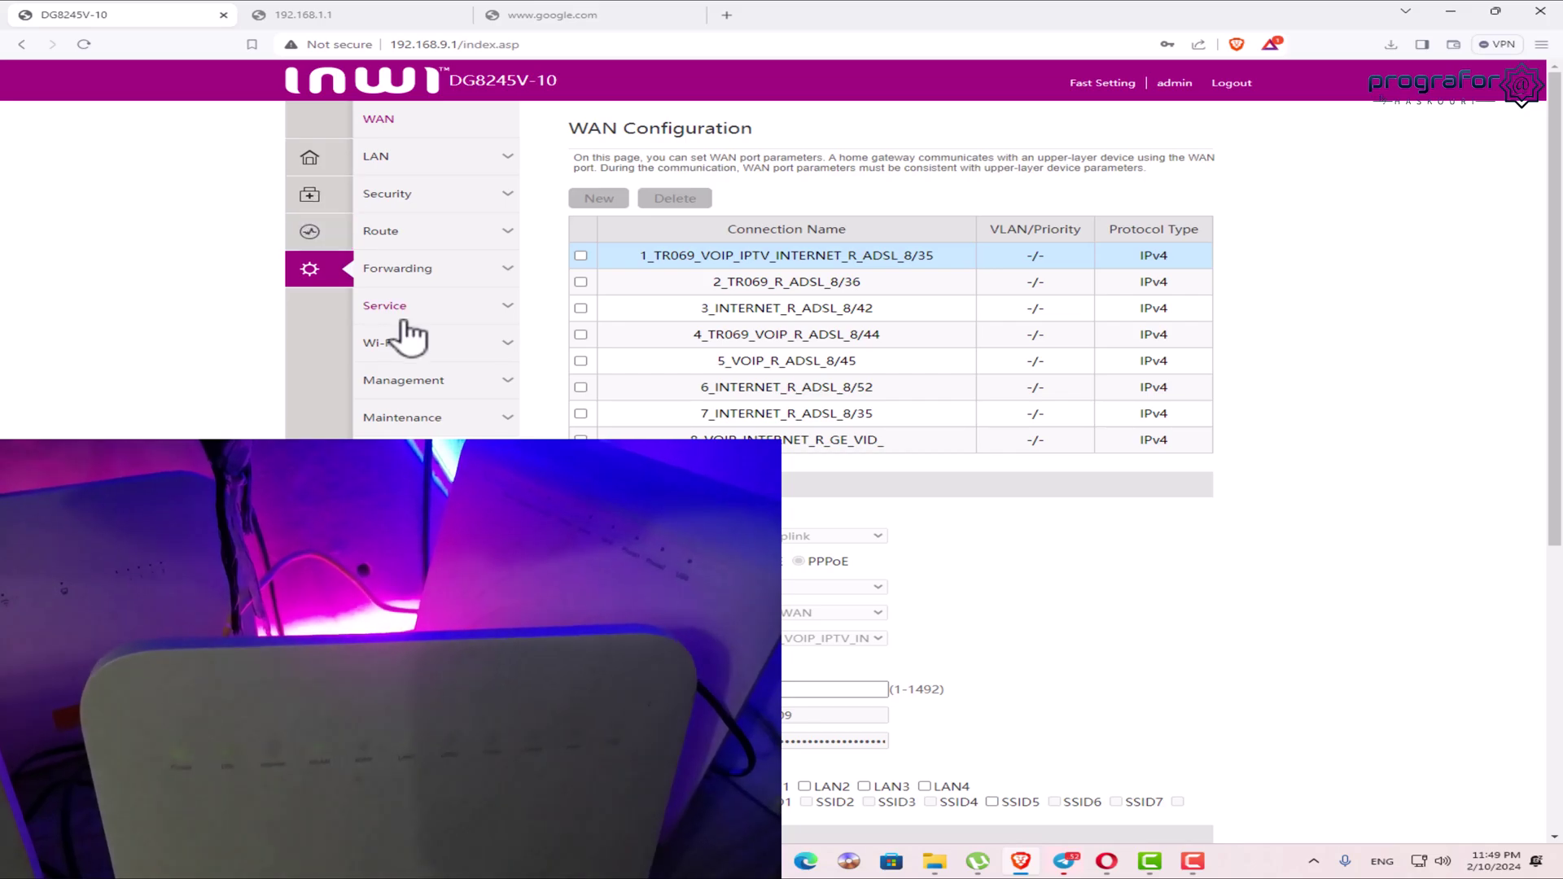